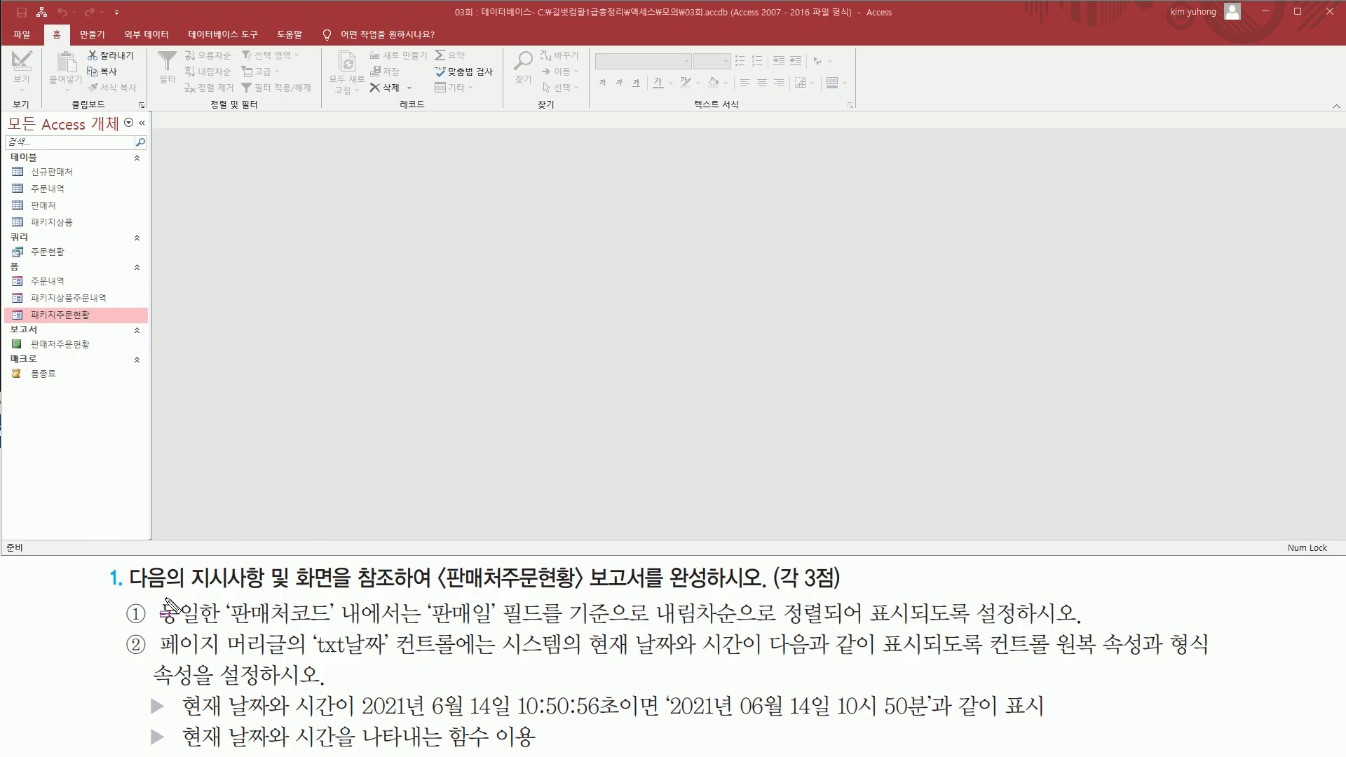
left_click_drag(196, 591, 857, 594)
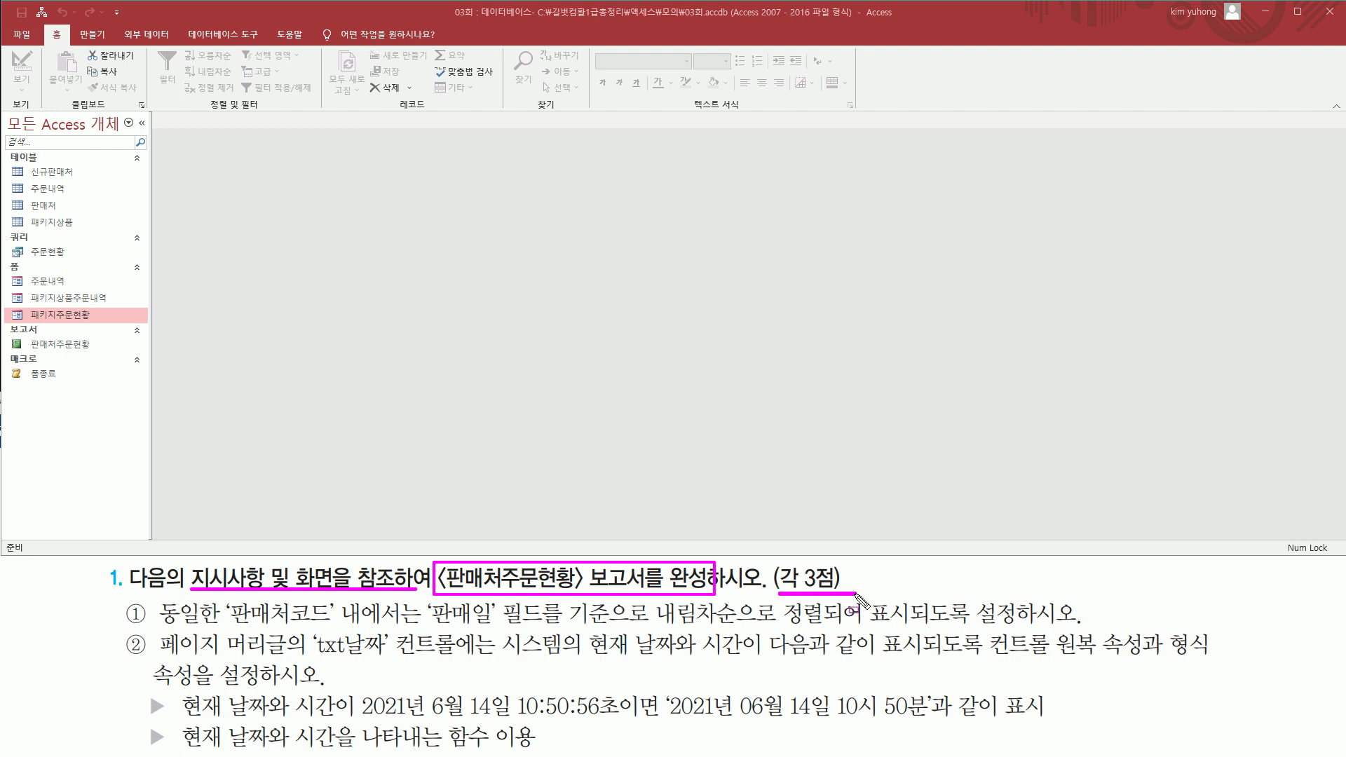
left_click_drag(26, 329, 121, 356)
key("Escape")
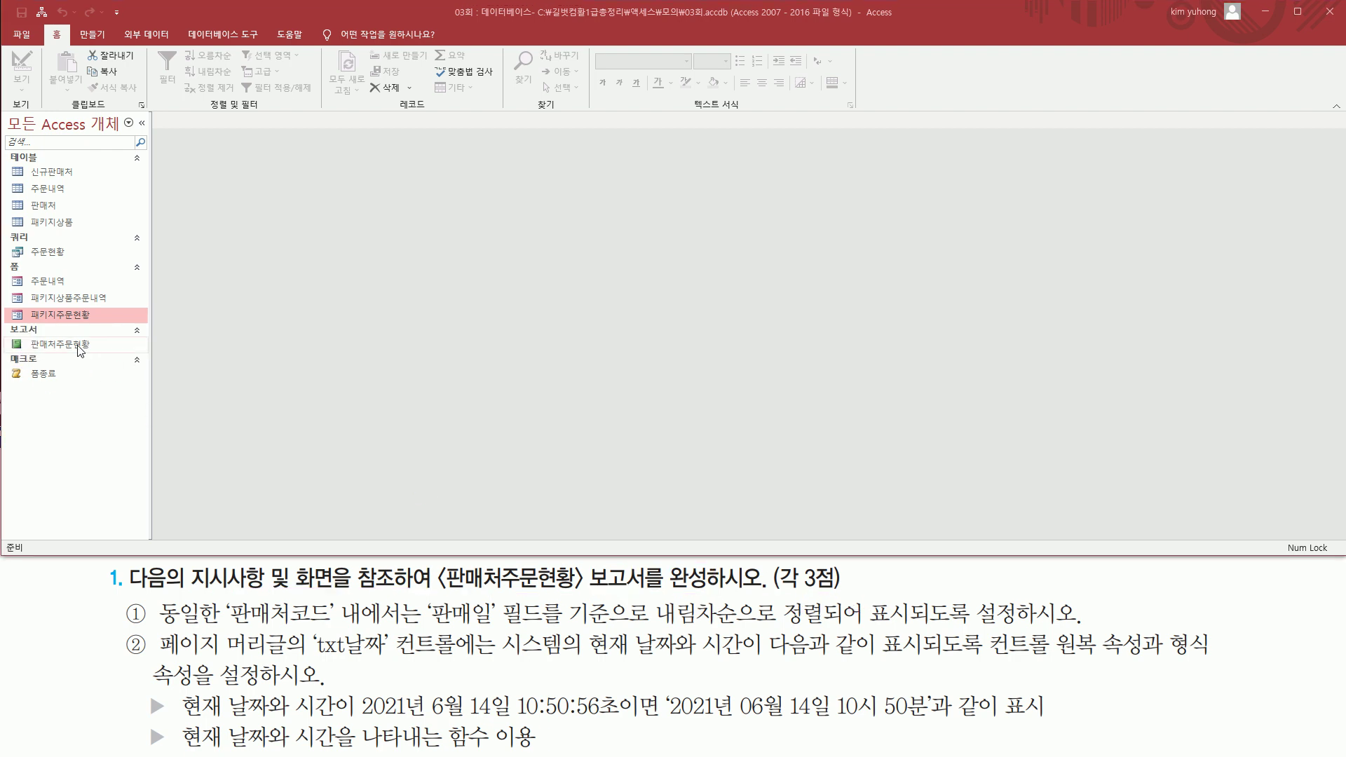
Open the 판매처주문현황 report, look through its records and switch it to Design view.
left_click(77, 345)
double_click(73, 344)
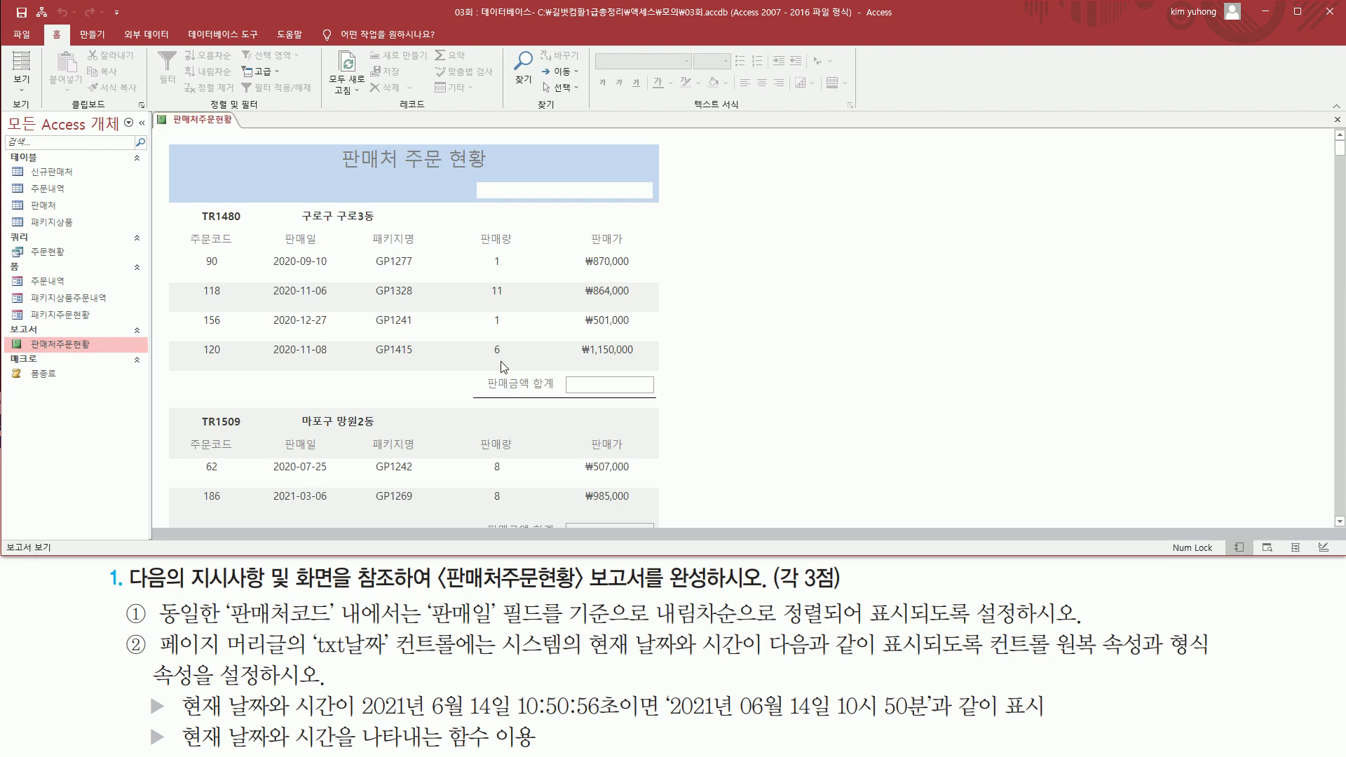
scroll(341, 311, "down", 4)
scroll(342, 351, "up", 4)
right_click(202, 122)
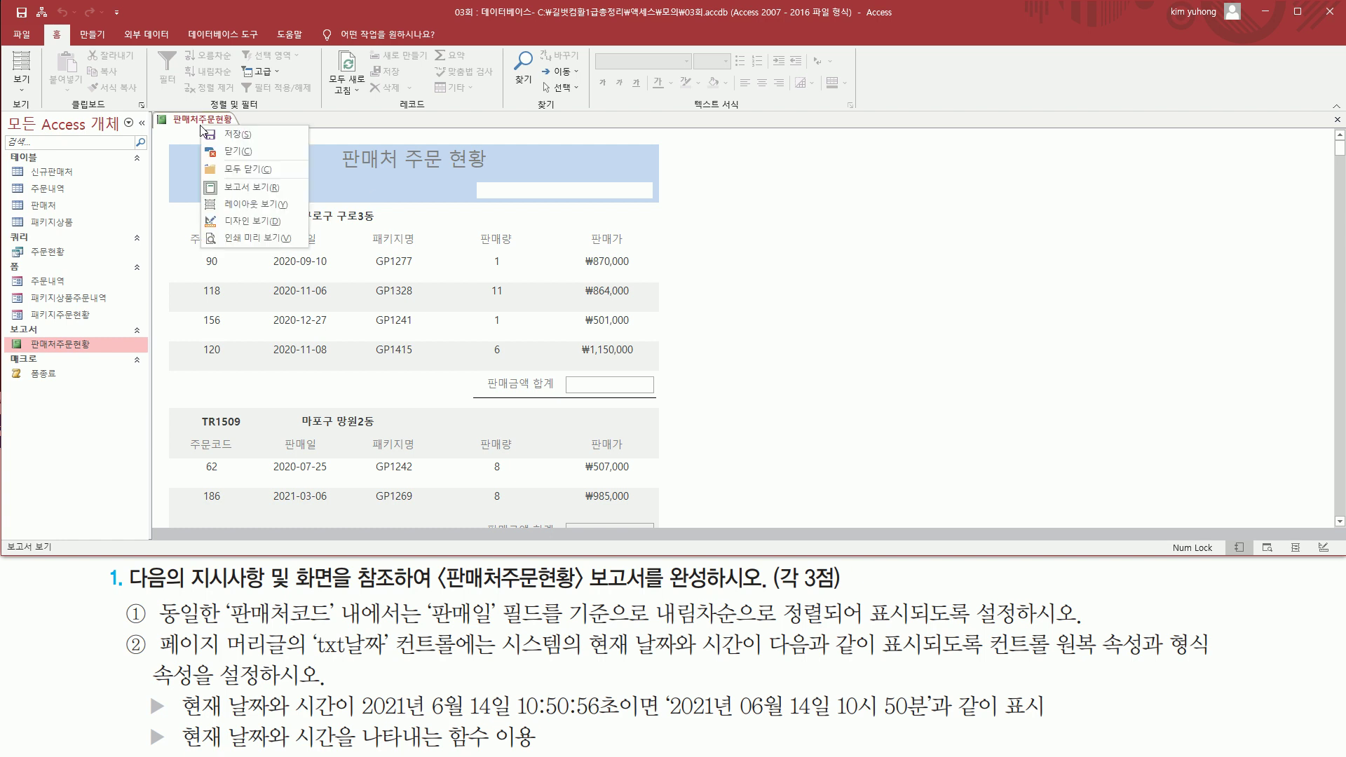
left_click(248, 221)
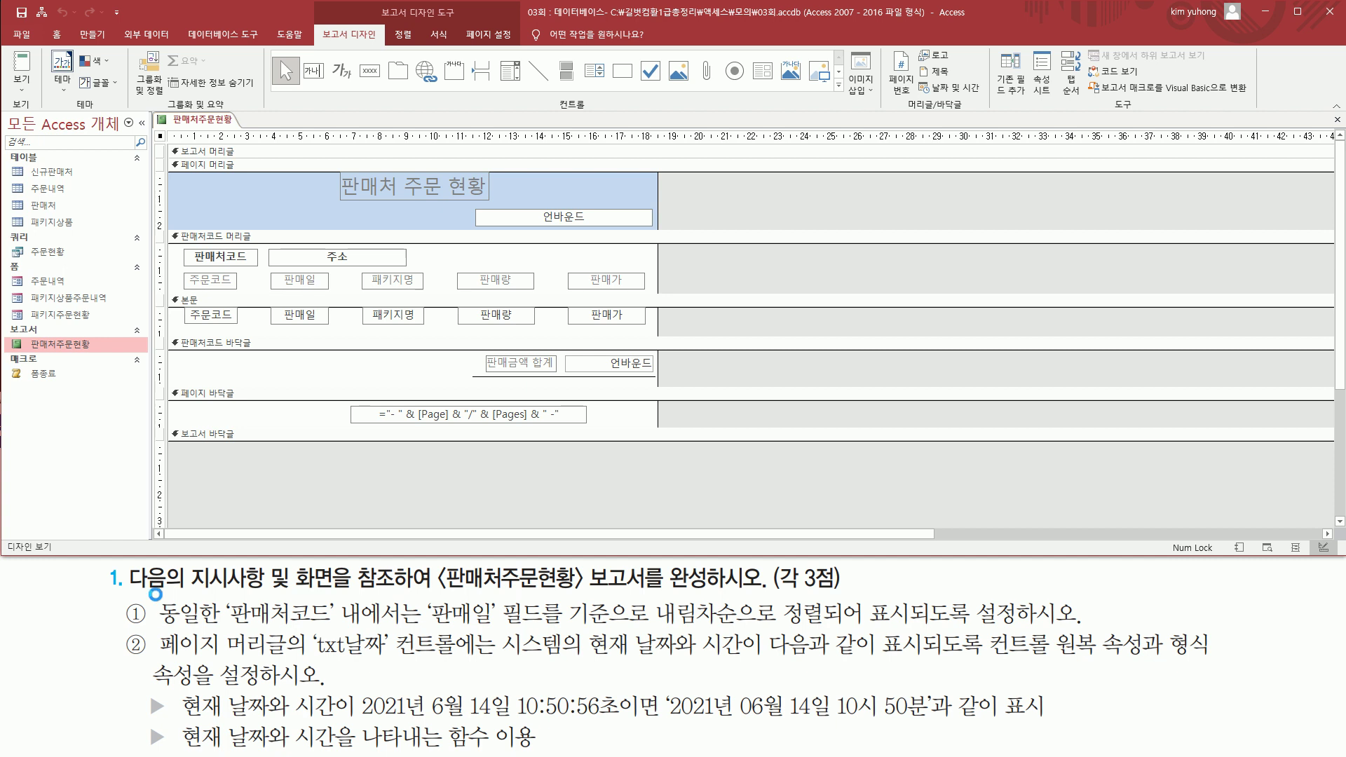
mouse_move(156, 594)
left_mouse_down()
mouse_move(245, 626)
mouse_move(931, 629)
left_mouse_up()
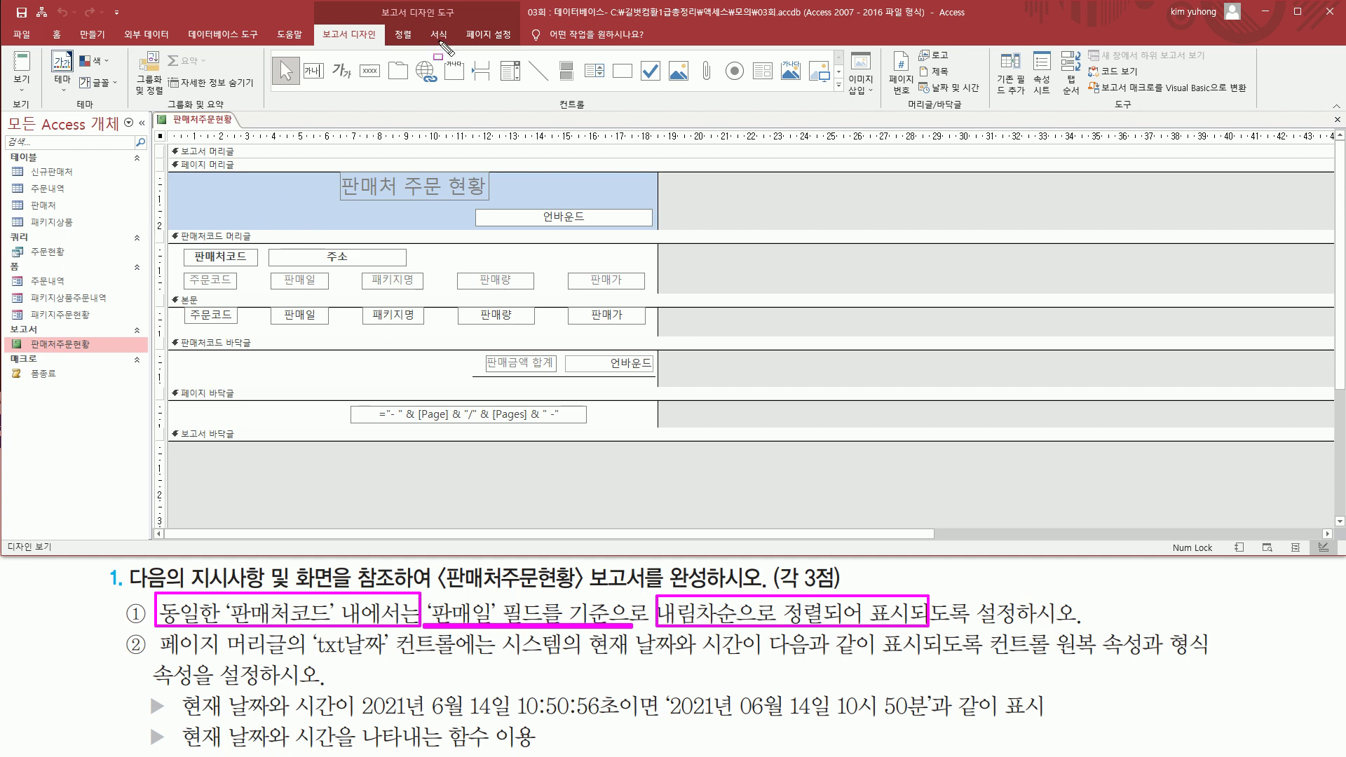
left_click_drag(375, 6, 468, 17)
left_click_drag(315, 22, 384, 42)
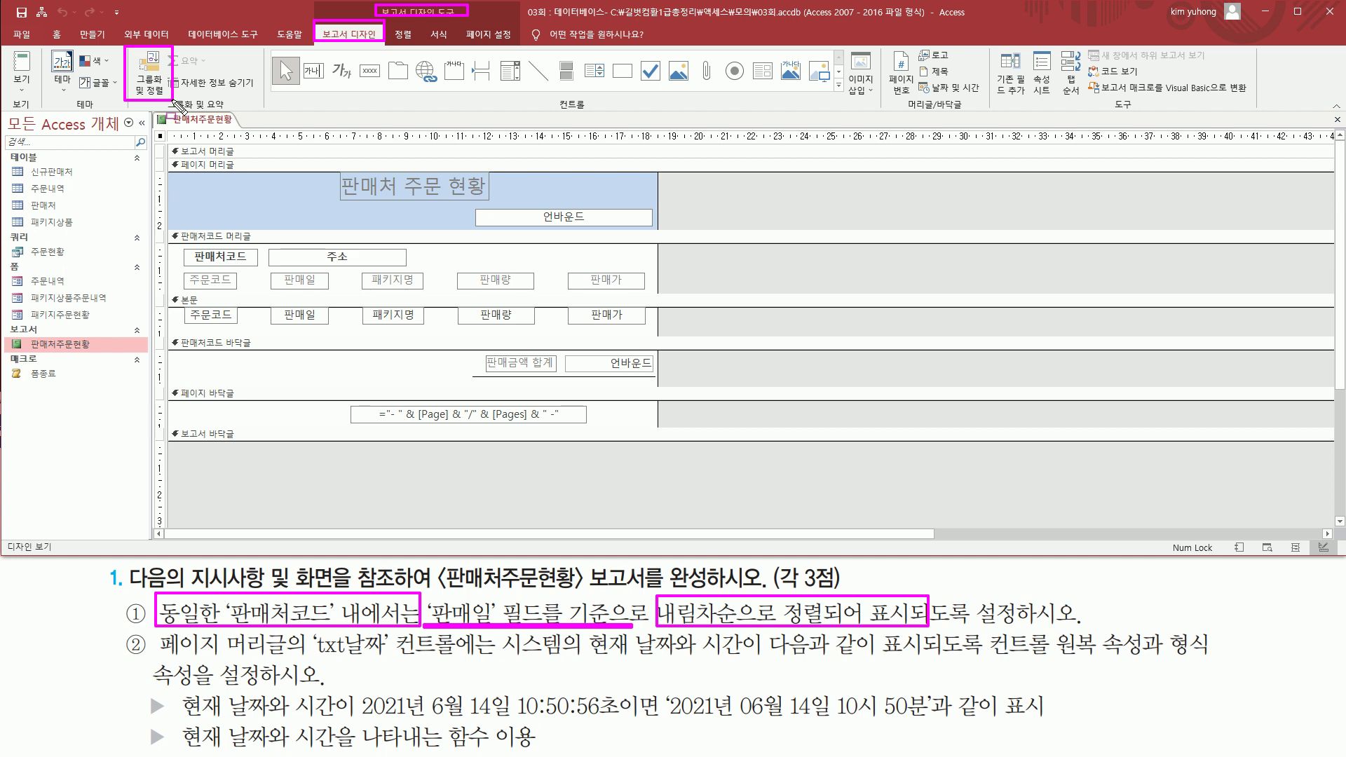
key("Escape")
Add a descending sort (내림차순) on the 판매일 field within the 판매처코드 group of the report.
left_click(150, 73)
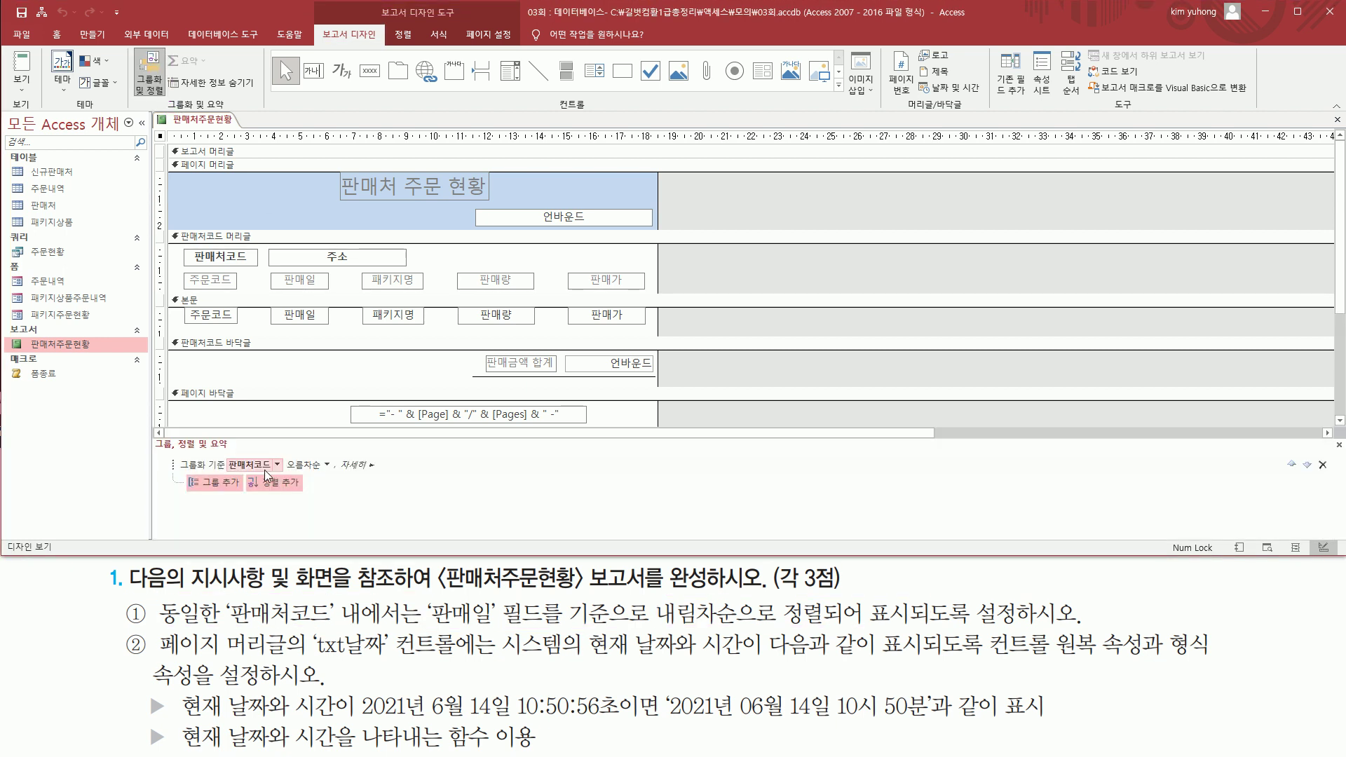
left_click_drag(176, 452, 334, 474)
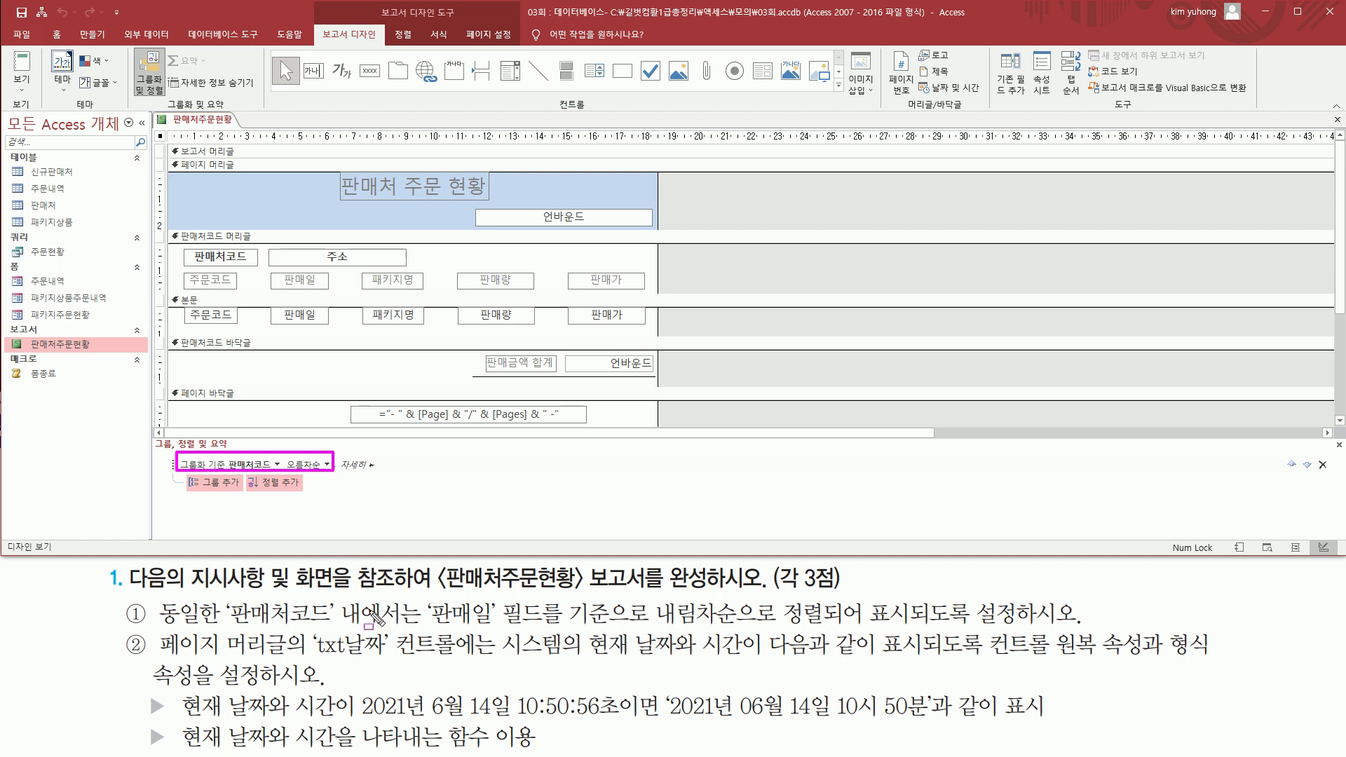
left_click_drag(220, 625, 348, 602)
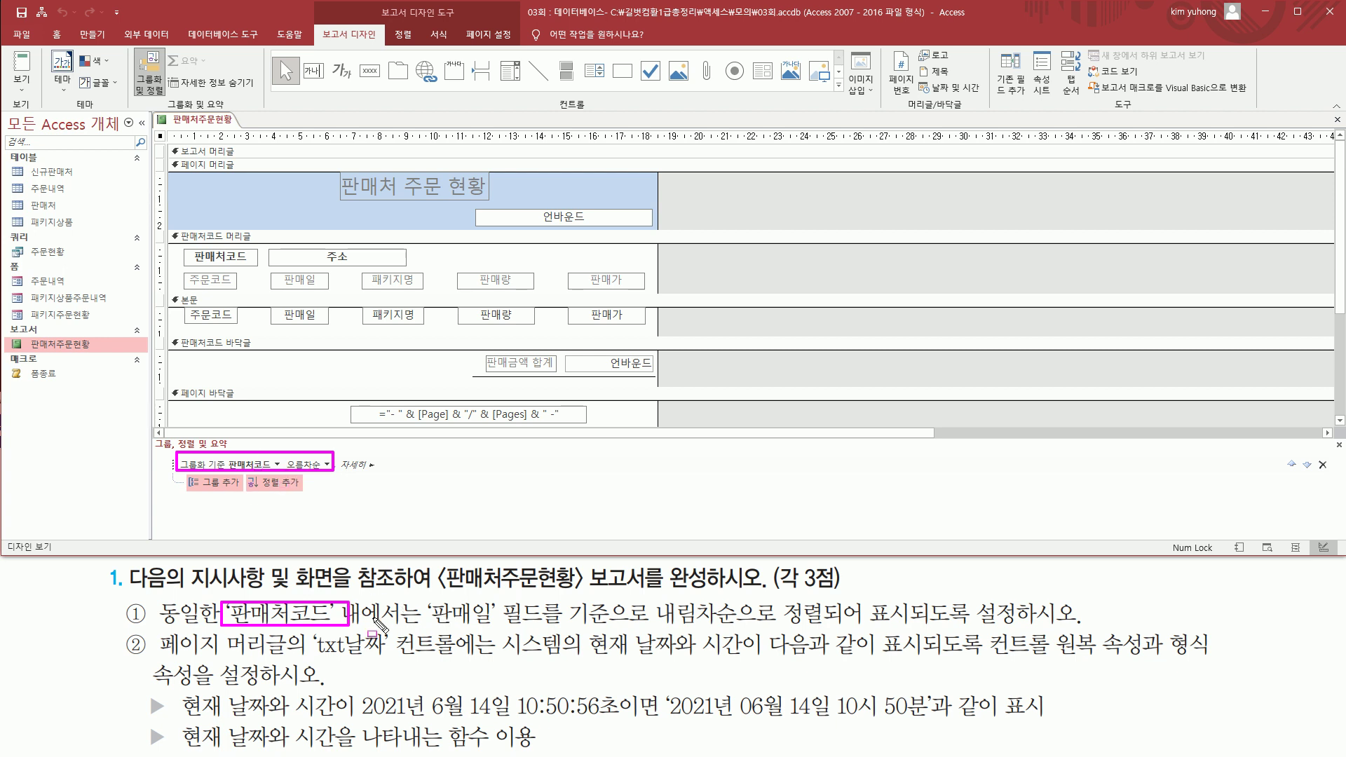
mouse_move(424, 593)
left_mouse_down()
mouse_move(530, 624)
mouse_move(784, 623)
left_mouse_up()
left_click_drag(249, 471, 305, 499)
key("Escape")
left_click(276, 482)
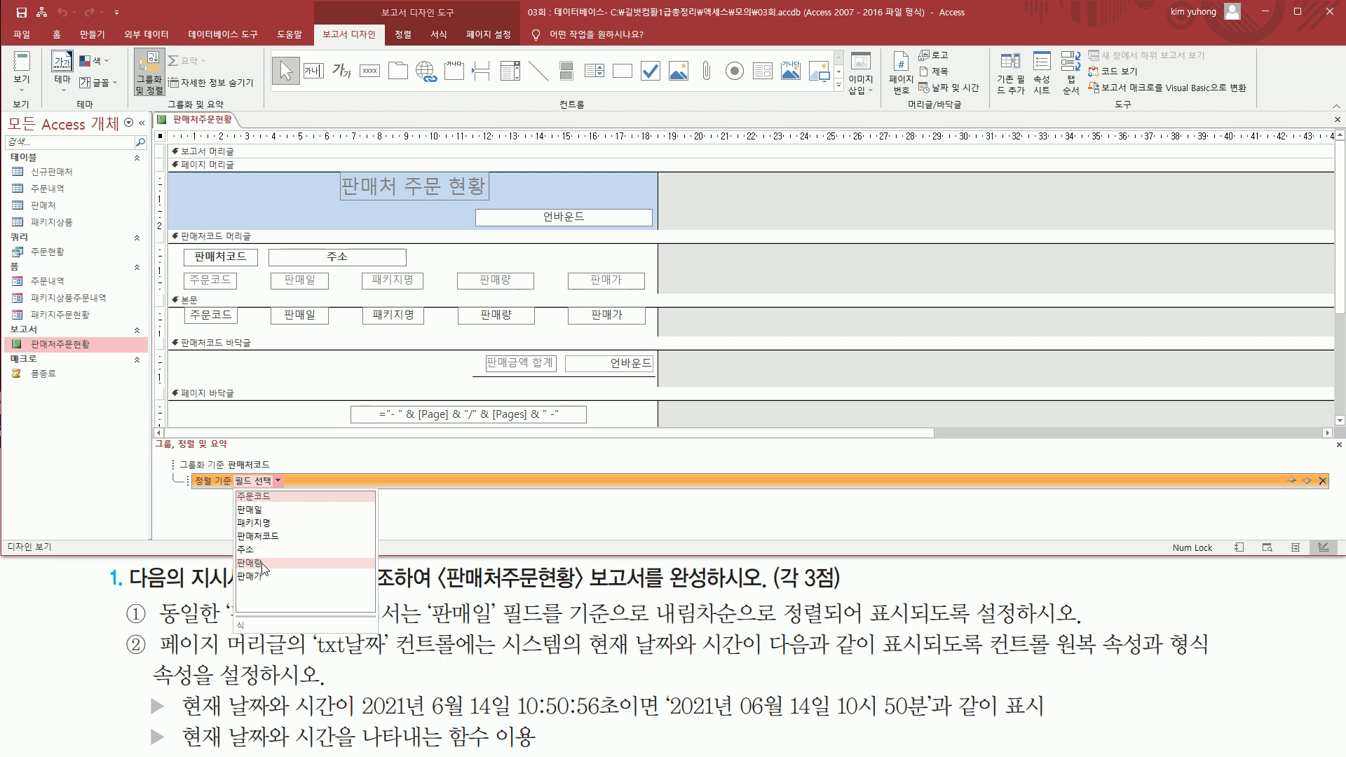
left_click(252, 509)
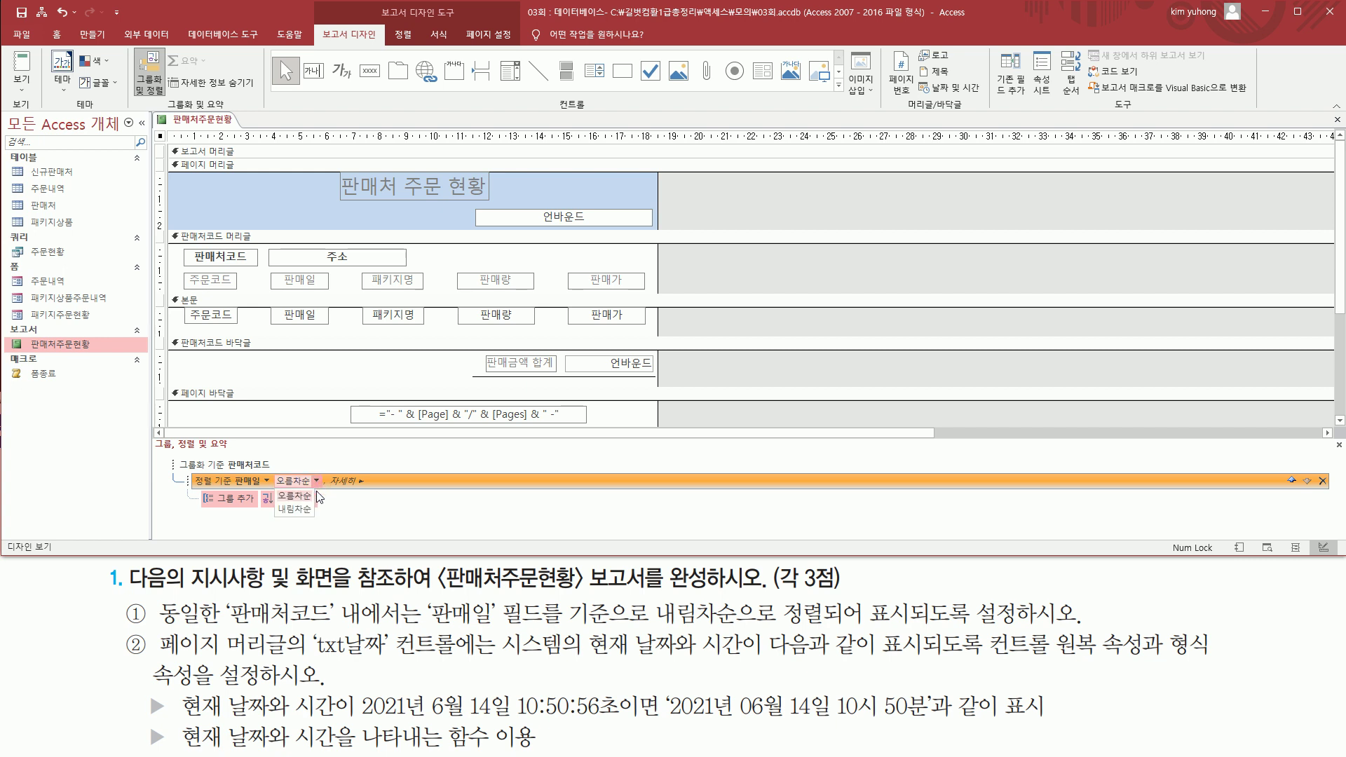
left_click(302, 510)
key("ctrl+2")
left_click_drag(233, 469, 324, 490)
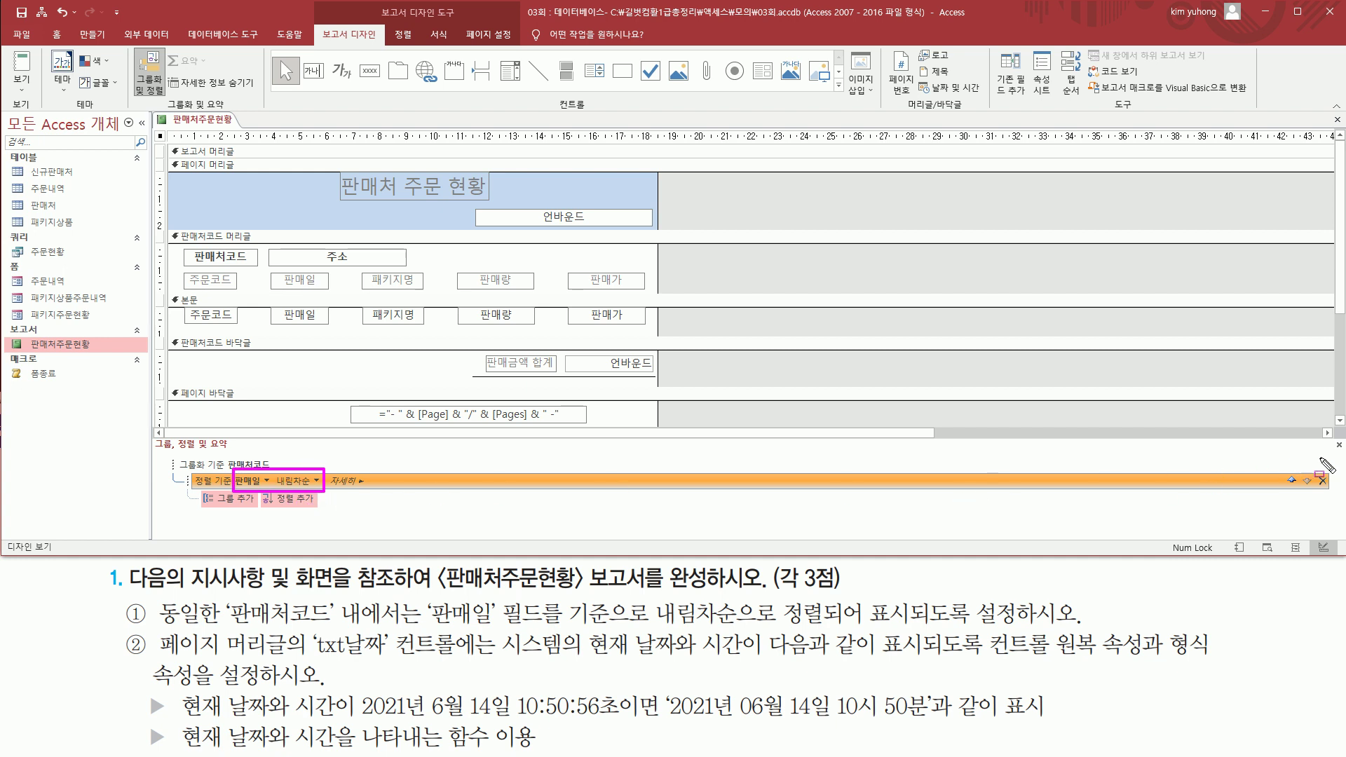
key("Escape")
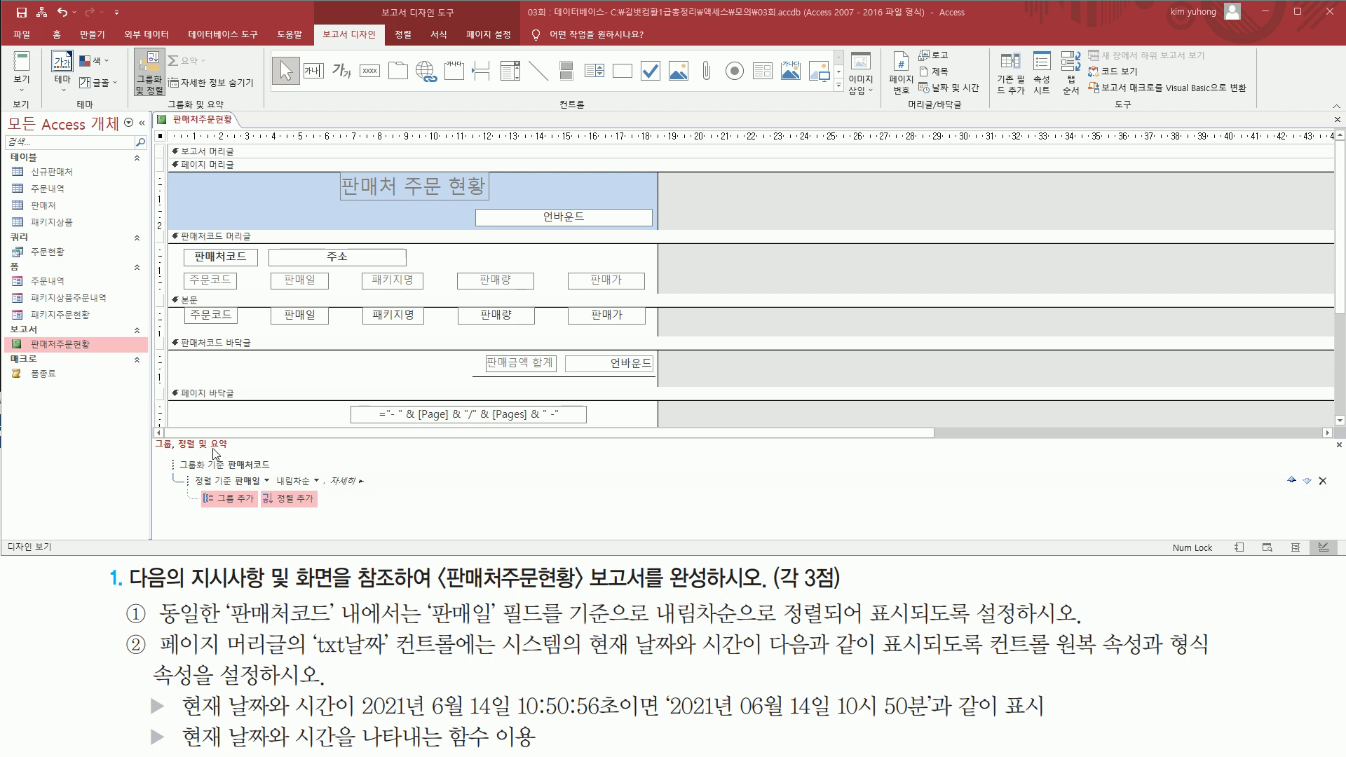
left_click(1339, 445)
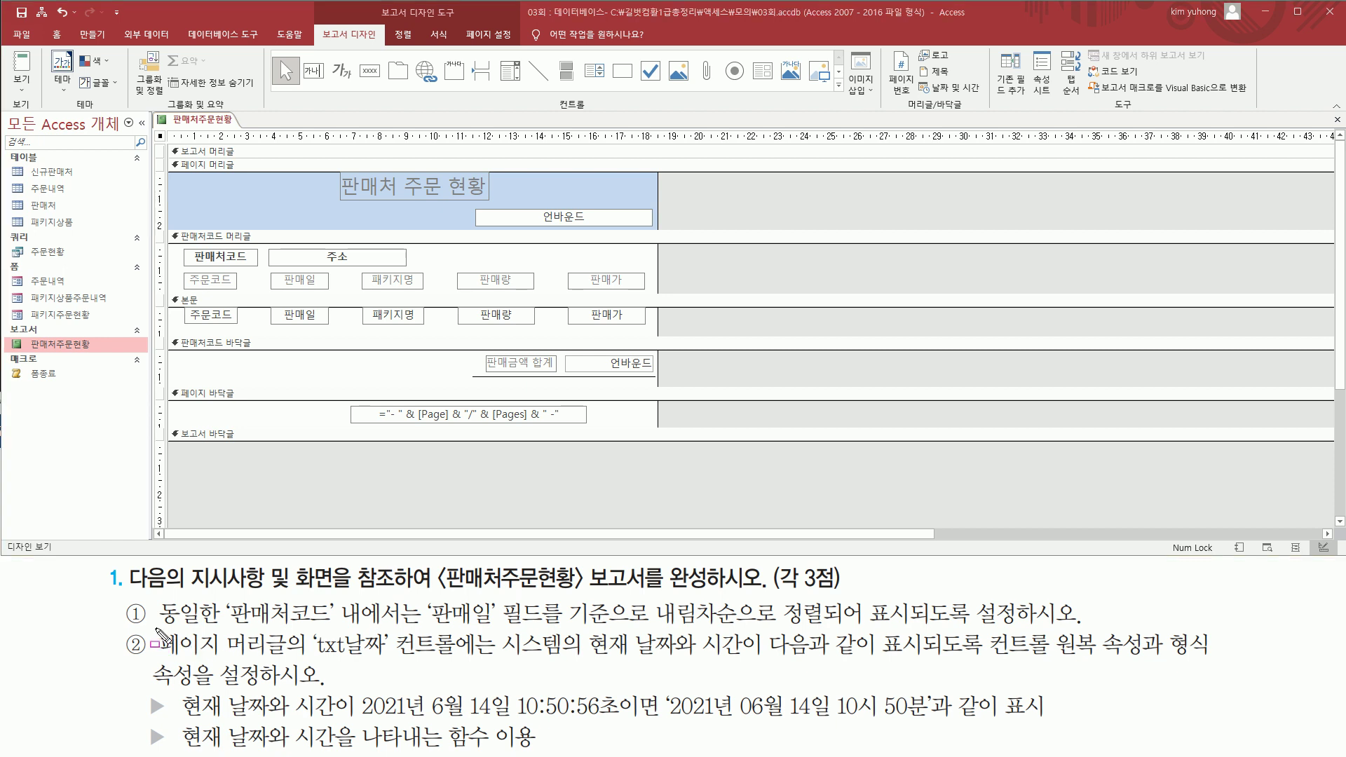
mouse_move(153, 628)
left_mouse_down()
mouse_move(234, 661)
mouse_move(293, 661)
left_mouse_up()
mouse_move(168, 158)
left_mouse_down()
mouse_move(177, 190)
mouse_move(664, 233)
left_mouse_up()
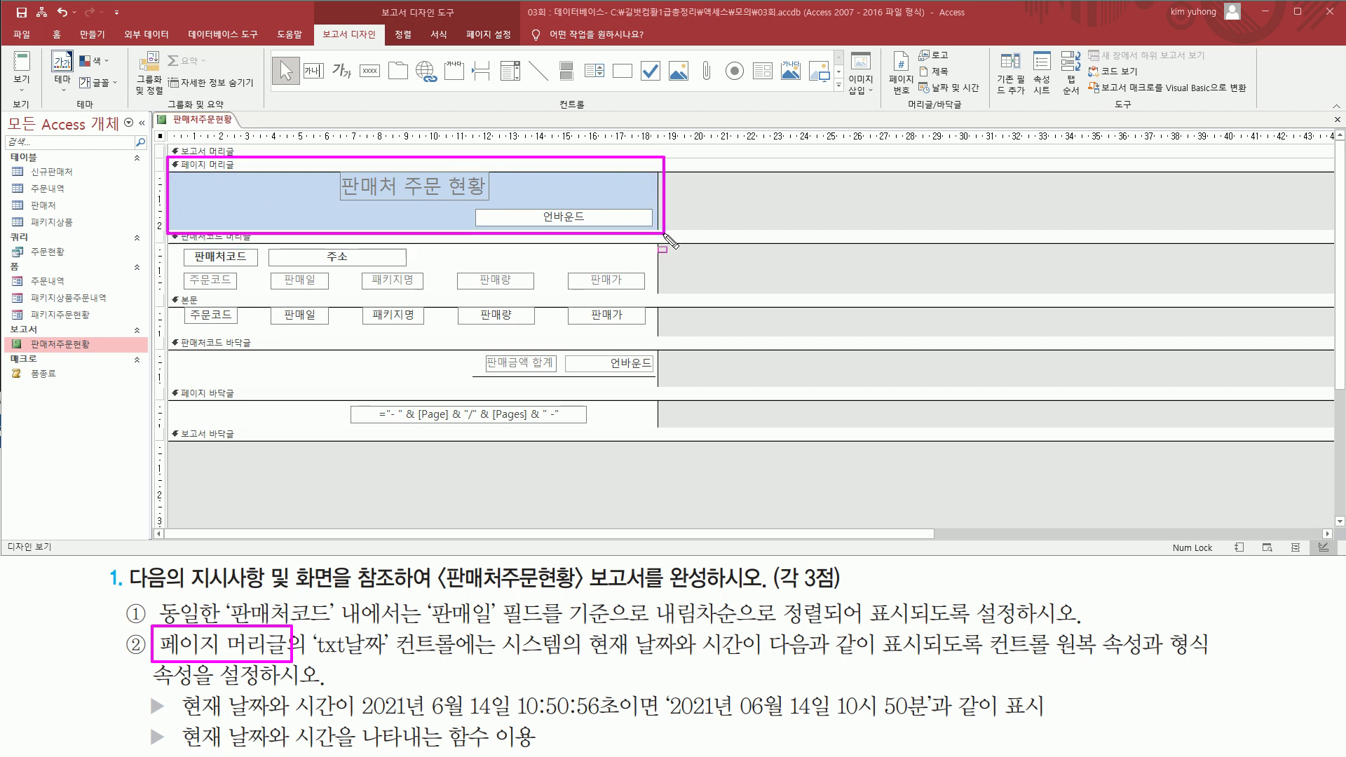
left_click_drag(312, 657, 1206, 655)
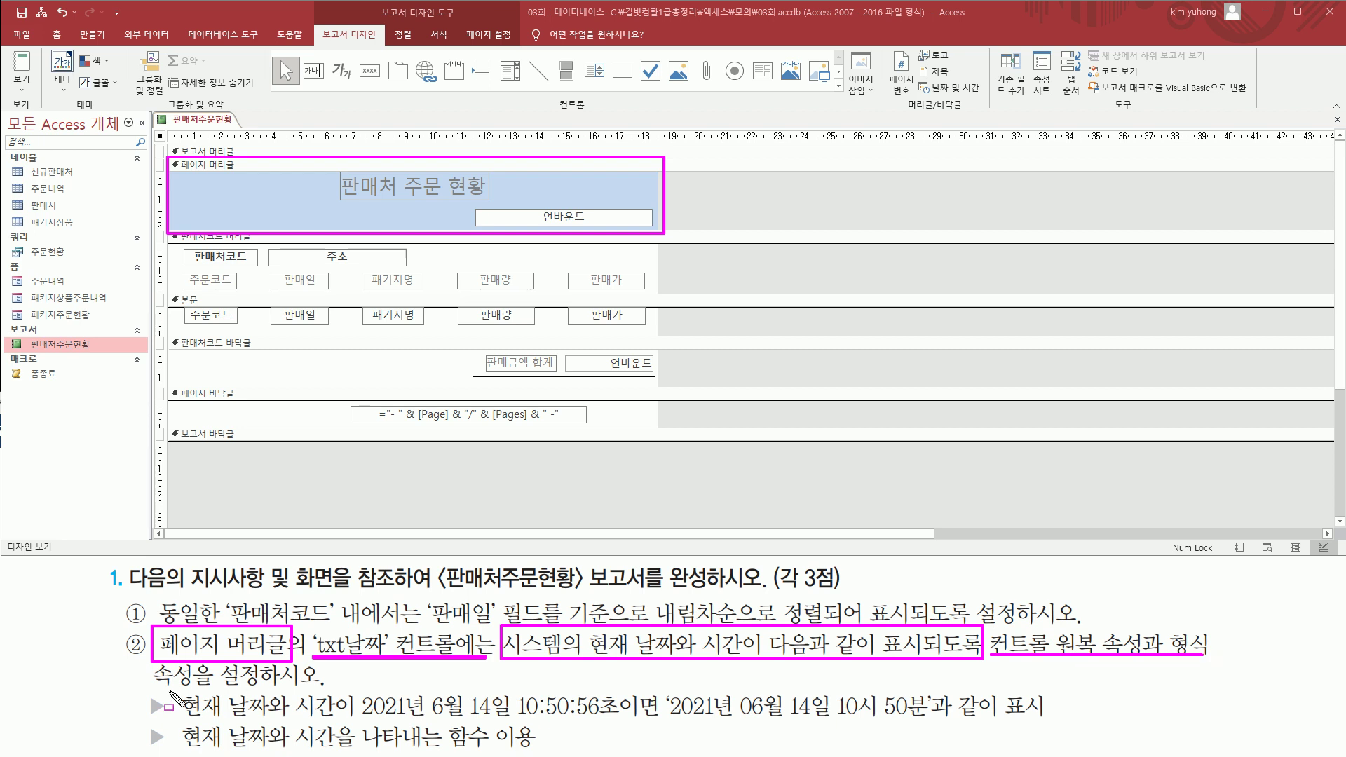
left_click_drag(153, 691, 319, 691)
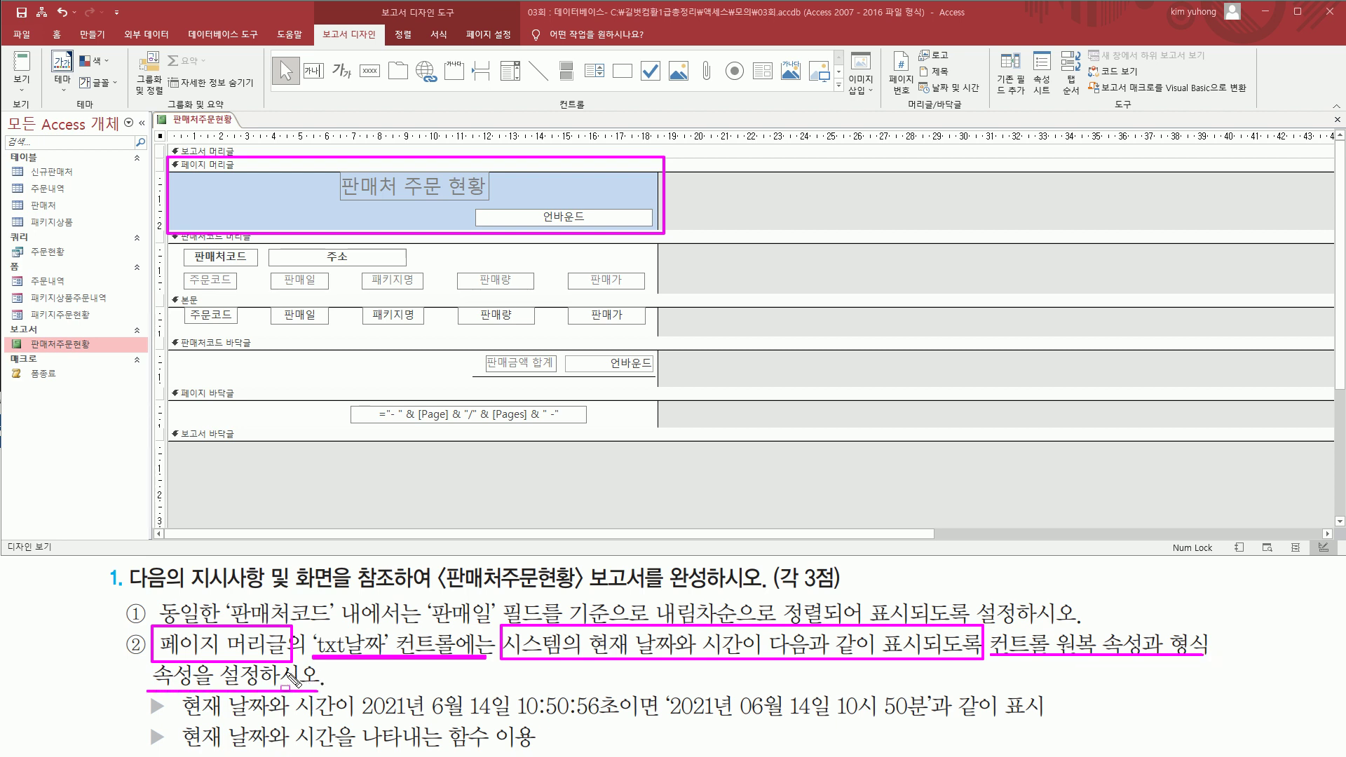
mouse_move(185, 717)
left_mouse_down()
mouse_move(351, 716)
mouse_move(366, 699)
mouse_move(494, 722)
mouse_move(925, 720)
left_mouse_up()
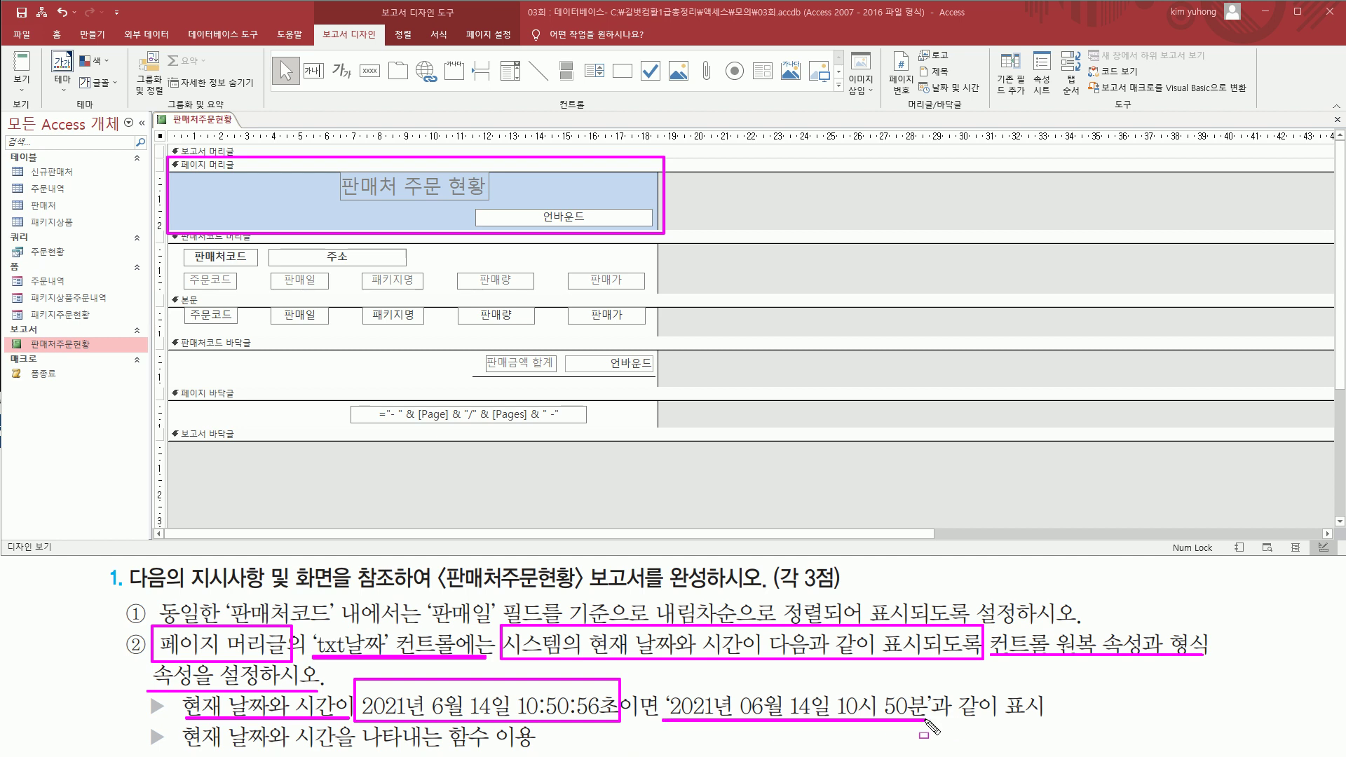
left_click_drag(183, 748, 550, 748)
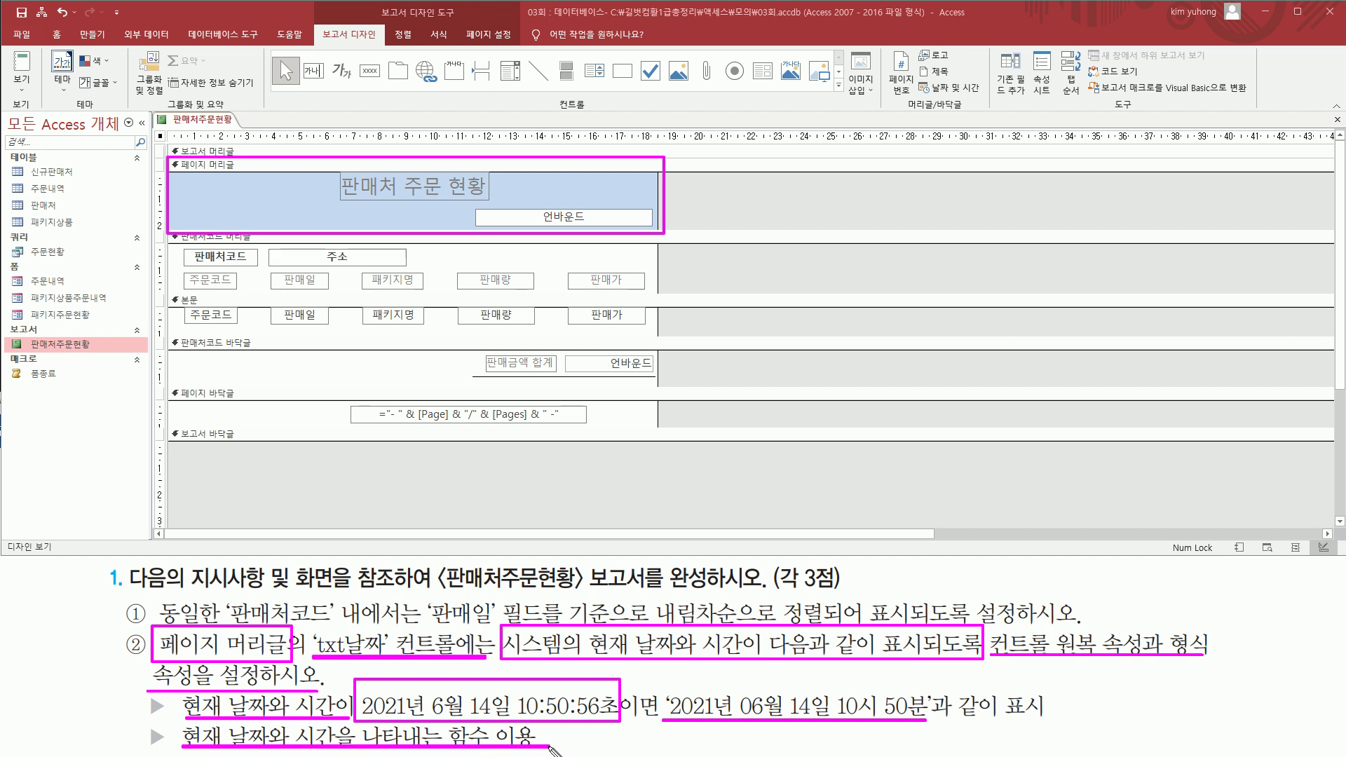
key("Escape")
Set the control source (컨트롤 원본) of the txt날짜 text box in the page header to =Now().
left_click(564, 217)
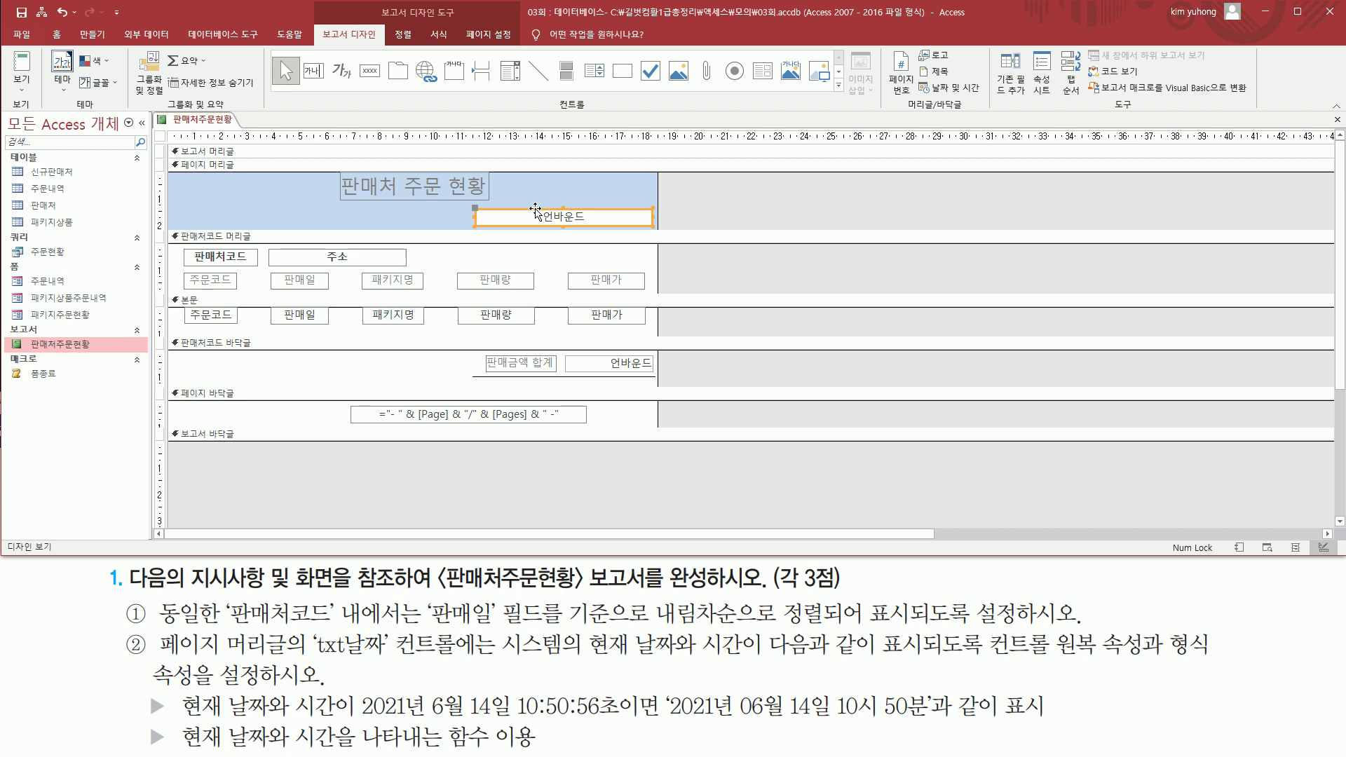
double_click(535, 214)
left_click_drag(844, 160, 888, 182)
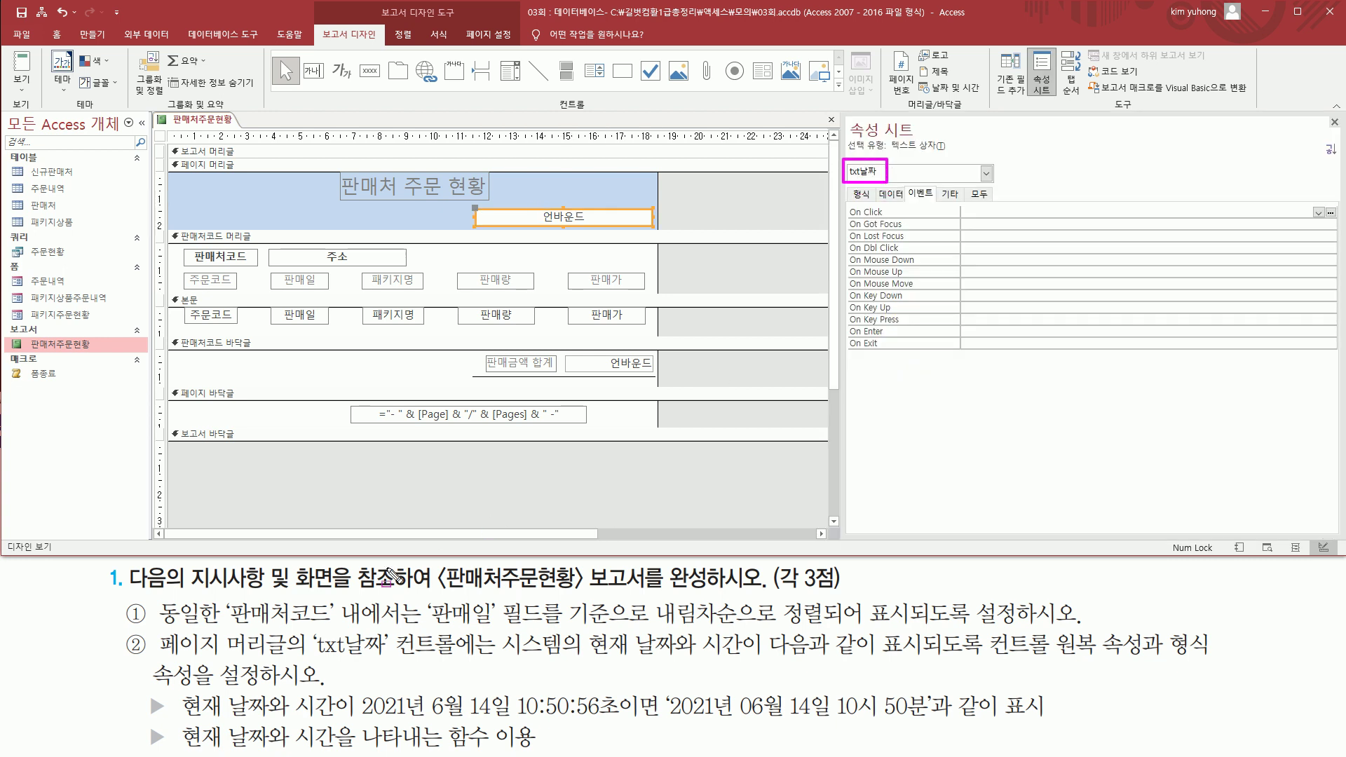
left_click_drag(315, 658, 391, 659)
mouse_move(880, 180)
left_mouse_down()
mouse_move(909, 198)
mouse_move(845, 221)
mouse_move(912, 224)
mouse_move(919, 200)
left_mouse_up()
key("Escape")
left_click(894, 196)
key("Escape")
left_click(991, 210)
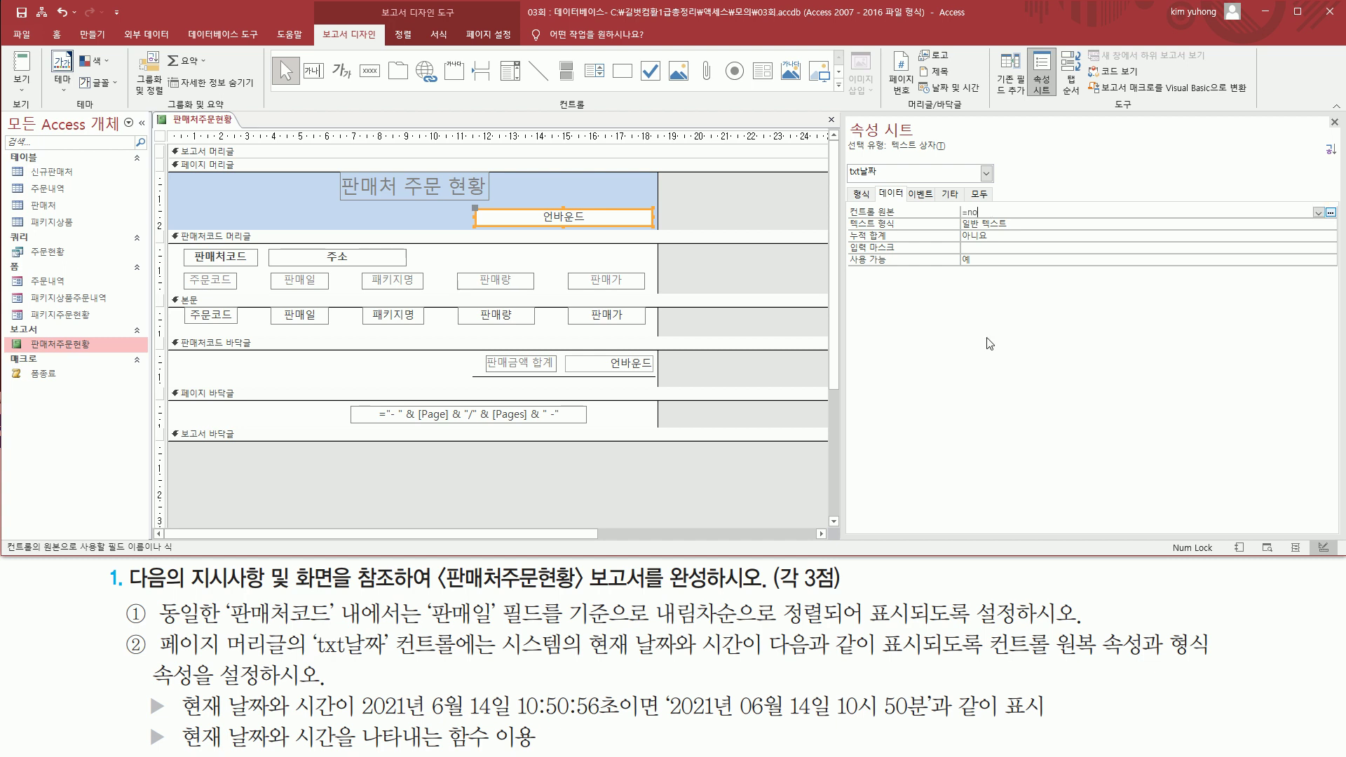
type("=now()")
key("Return")
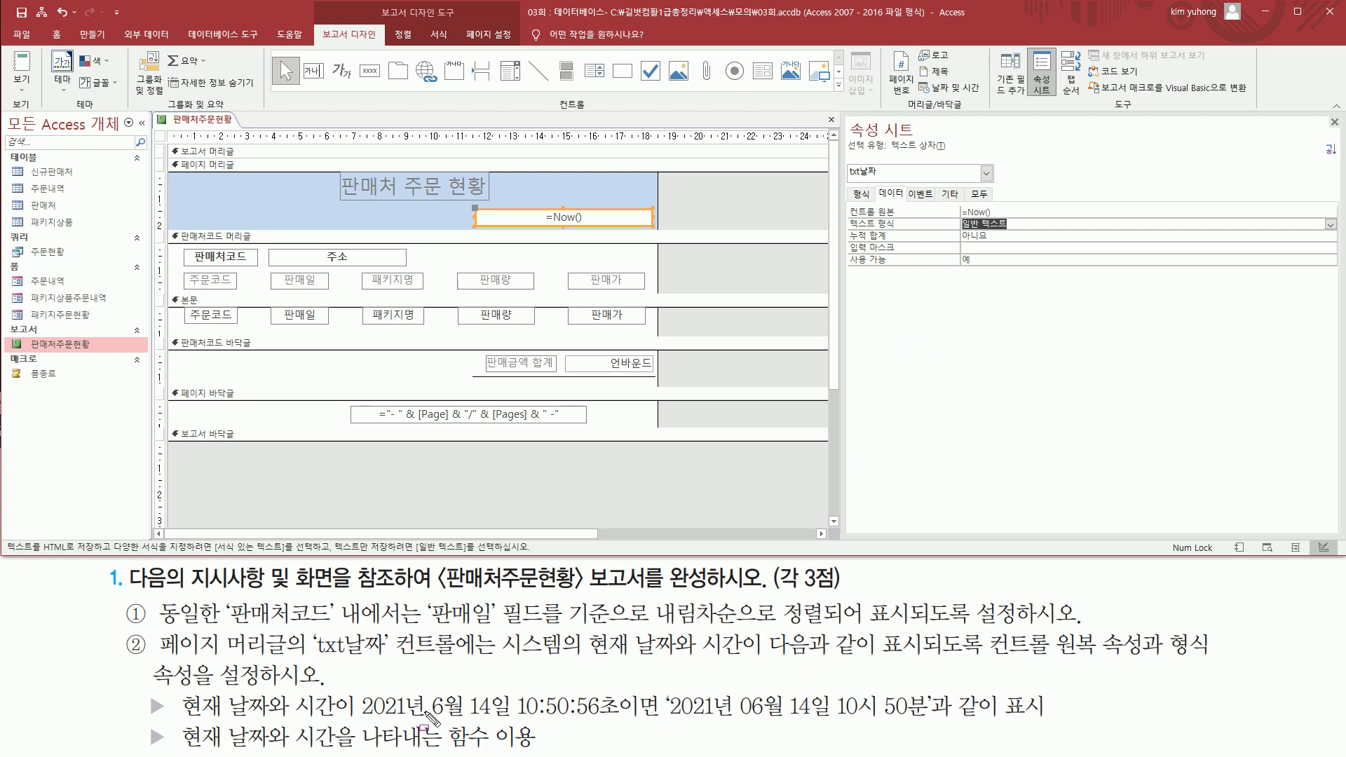
Set the format (형식) of the txt날짜 text box to yyyy년 mm월 dd일 hh시 nn분.
left_click_drag(669, 694, 931, 725)
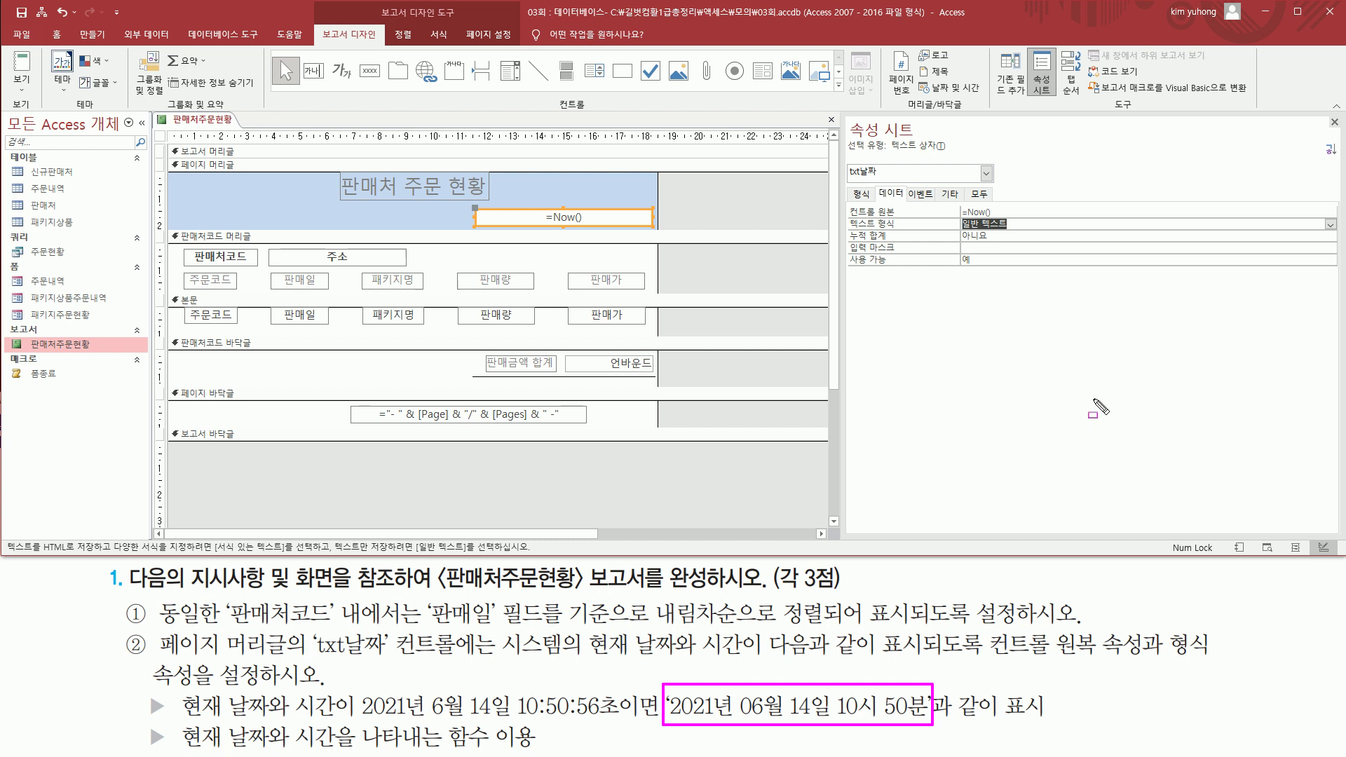
left_click(862, 199)
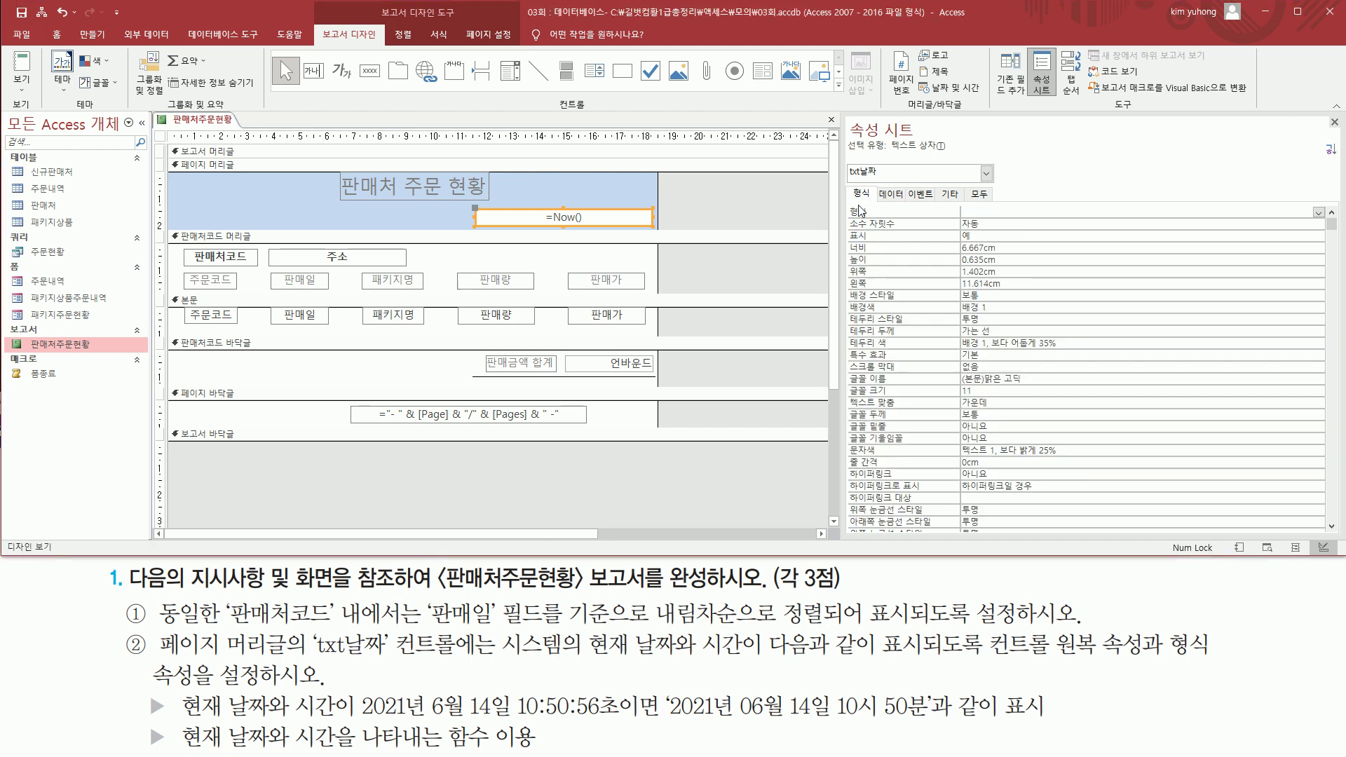
left_click_drag(849, 204, 973, 218)
left_click(996, 211)
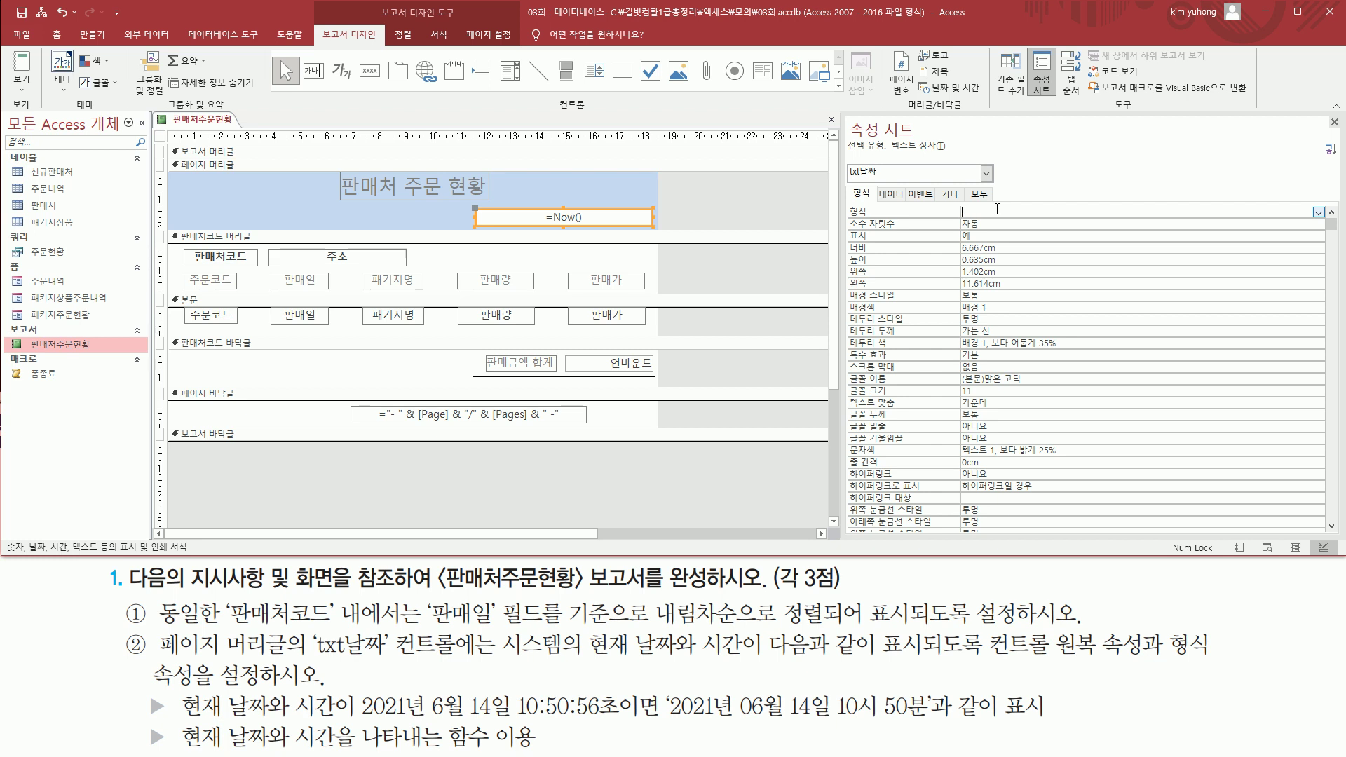
type("yyyy년 mm월 dd일 hh시 nn분")
key("Return")
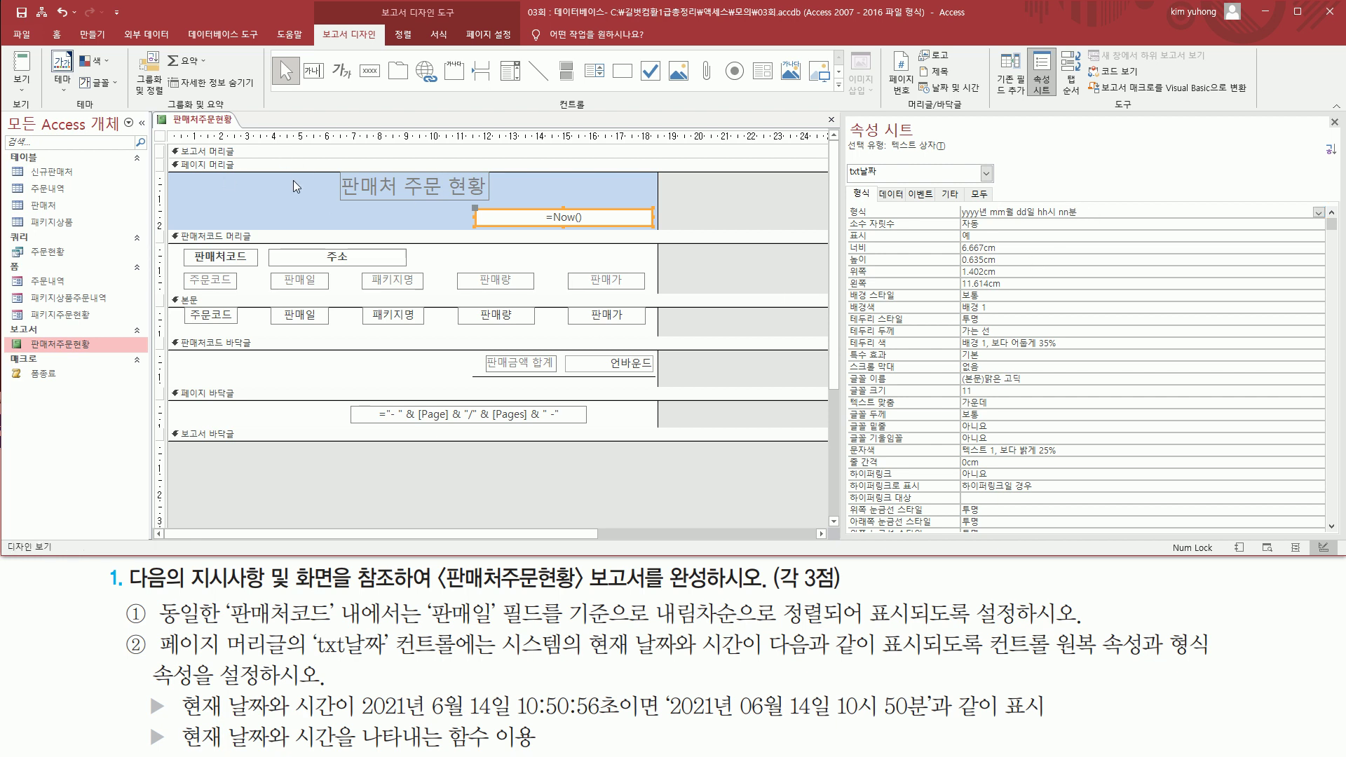
Check the date in the report's page header in print preview and return to Design view.
left_click(22, 82)
left_click(62, 145)
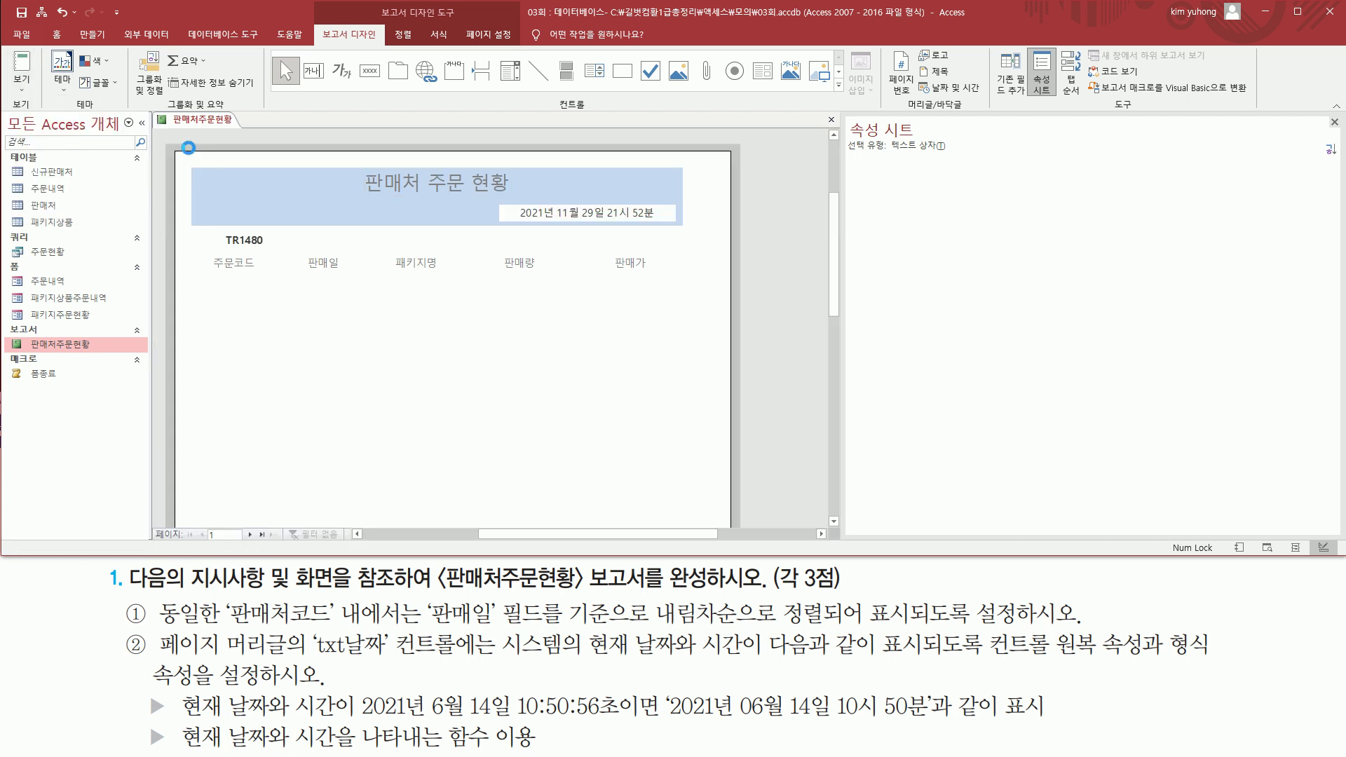
mouse_move(516, 203)
left_mouse_down()
mouse_move(561, 223)
mouse_move(664, 223)
left_mouse_up()
left_click_drag(667, 717, 931, 719)
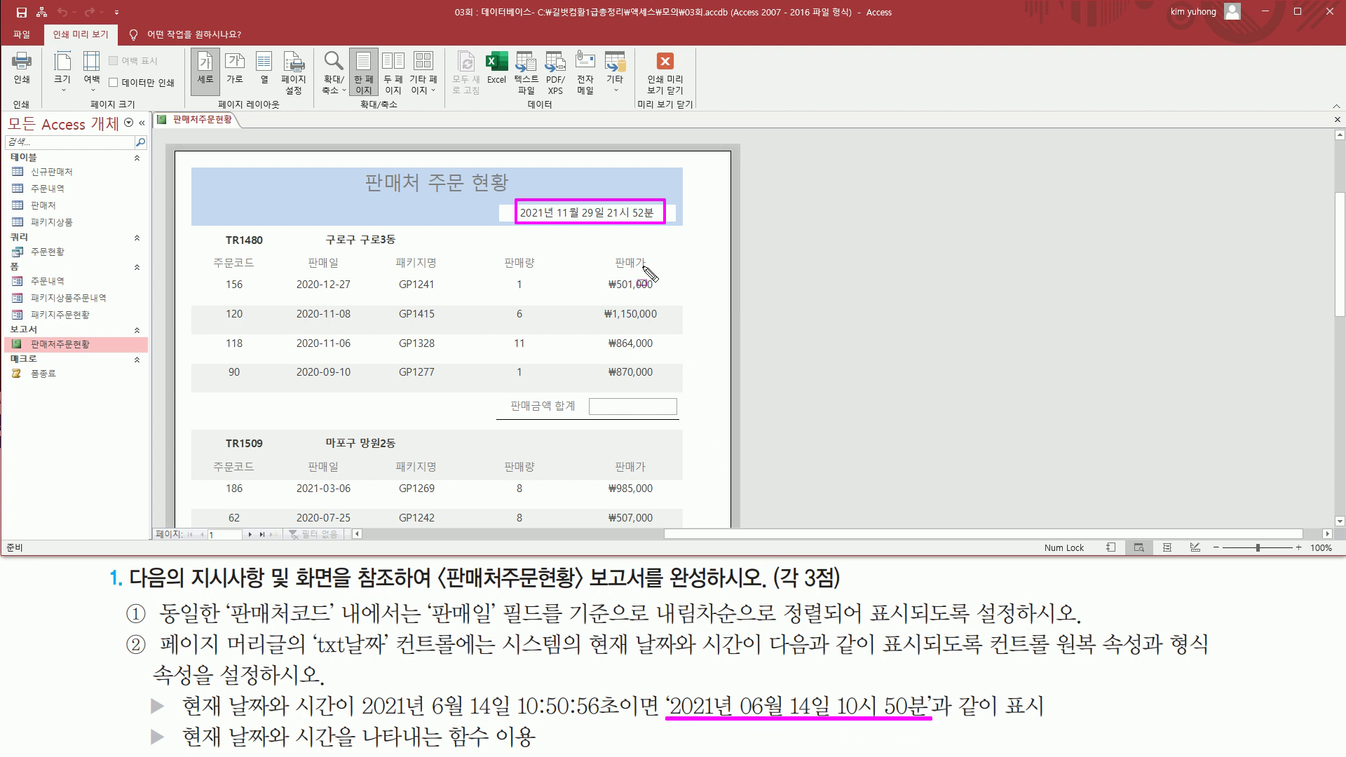
key("Escape")
left_click(668, 84)
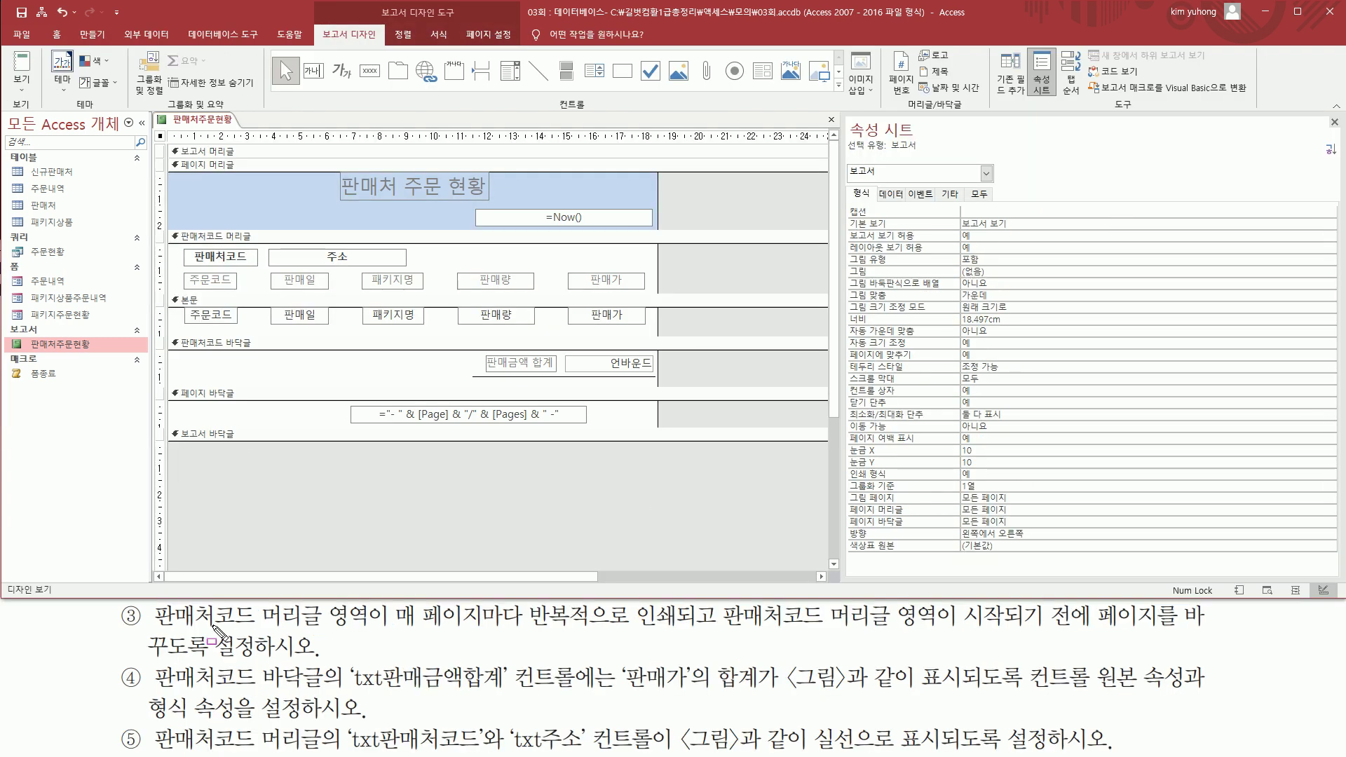
mouse_move(152, 639)
left_mouse_down()
mouse_move(315, 631)
mouse_move(379, 611)
left_mouse_up()
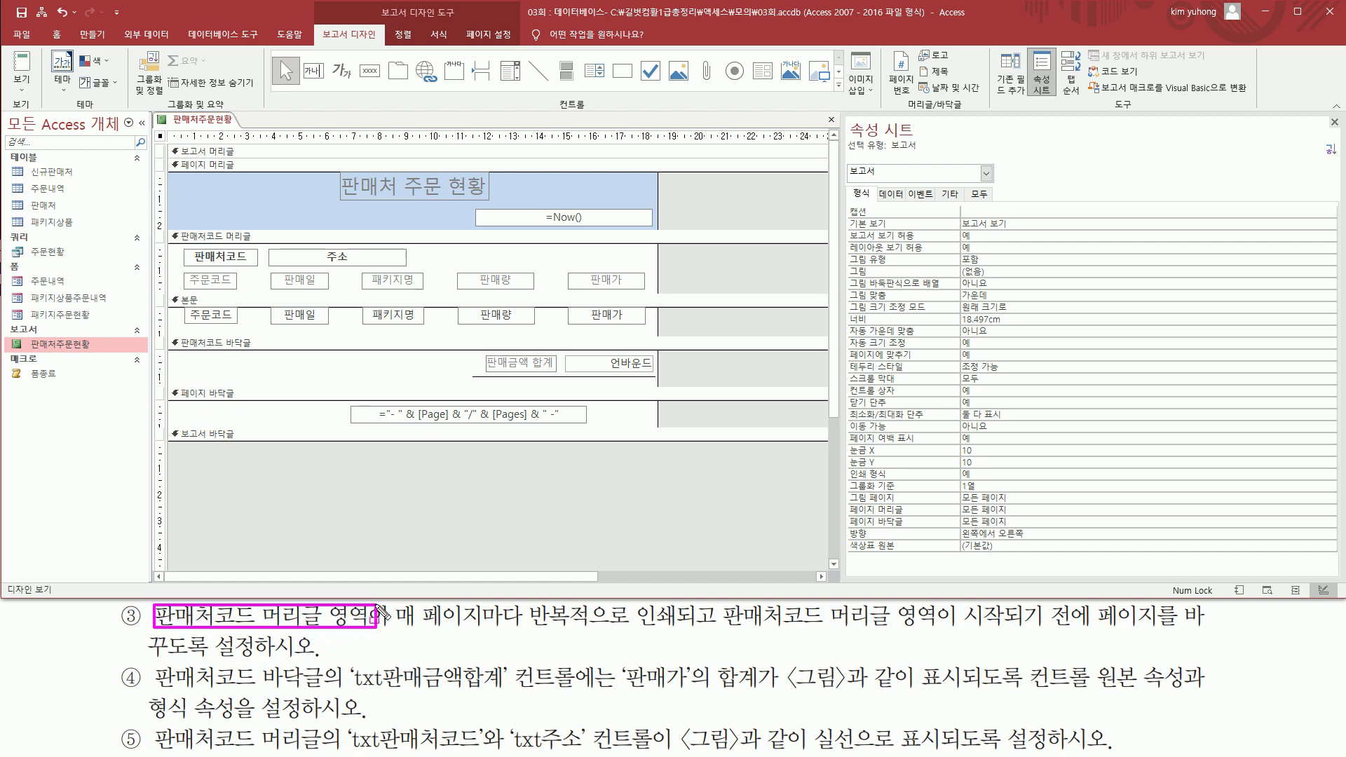
mouse_move(170, 230)
left_mouse_down()
mouse_move(406, 287)
mouse_move(658, 294)
left_mouse_up()
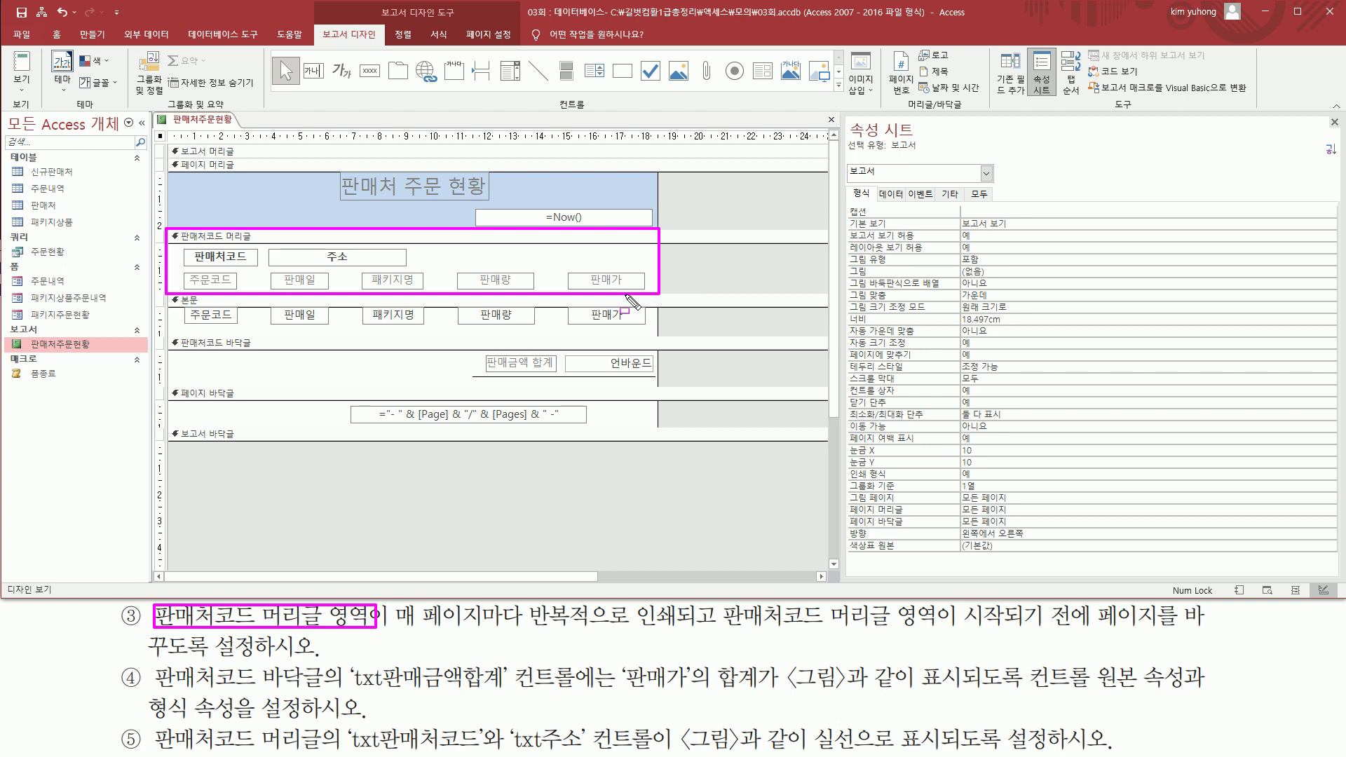
mouse_move(390, 625)
left_mouse_down()
mouse_move(593, 636)
mouse_move(621, 602)
mouse_move(690, 642)
mouse_move(786, 629)
mouse_move(1098, 634)
mouse_move(1090, 601)
mouse_move(1080, 607)
mouse_move(1192, 629)
left_mouse_up()
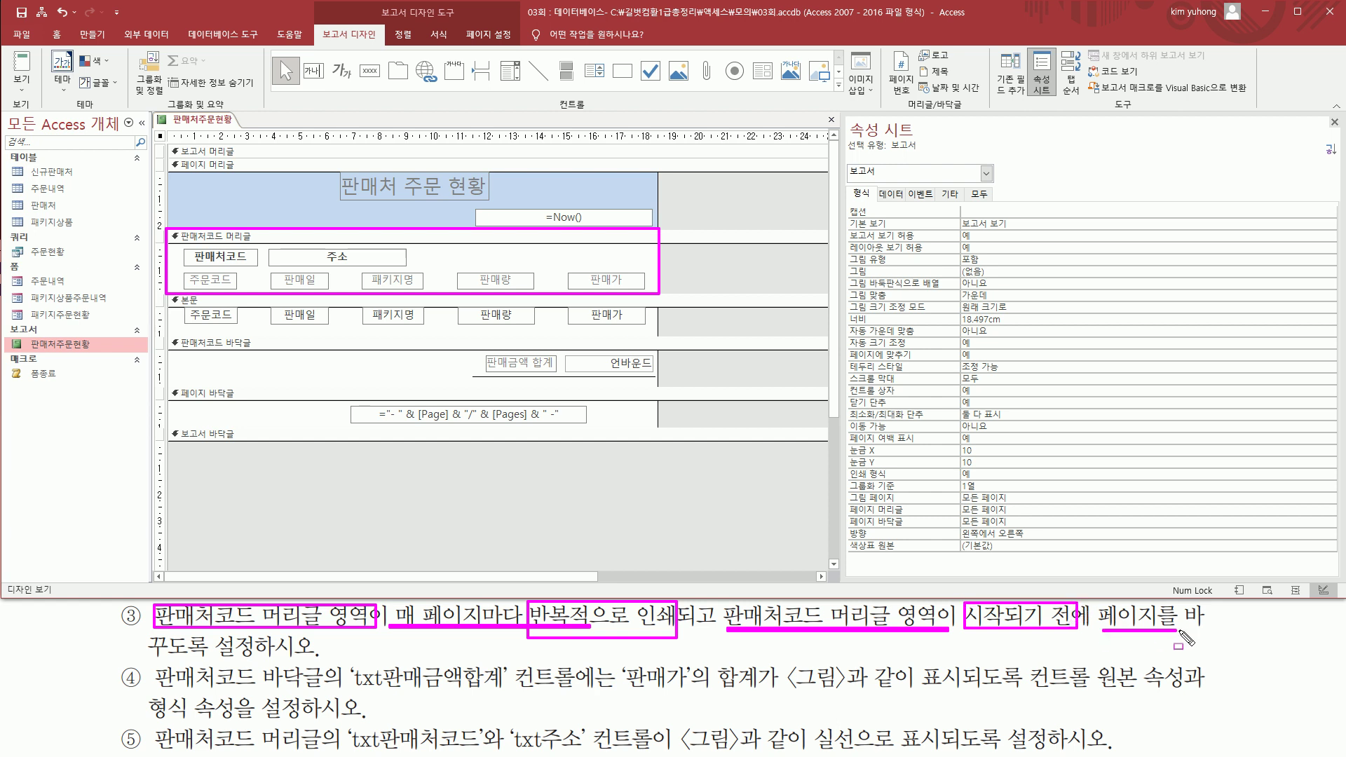
left_click_drag(150, 655, 314, 656)
key("Escape")
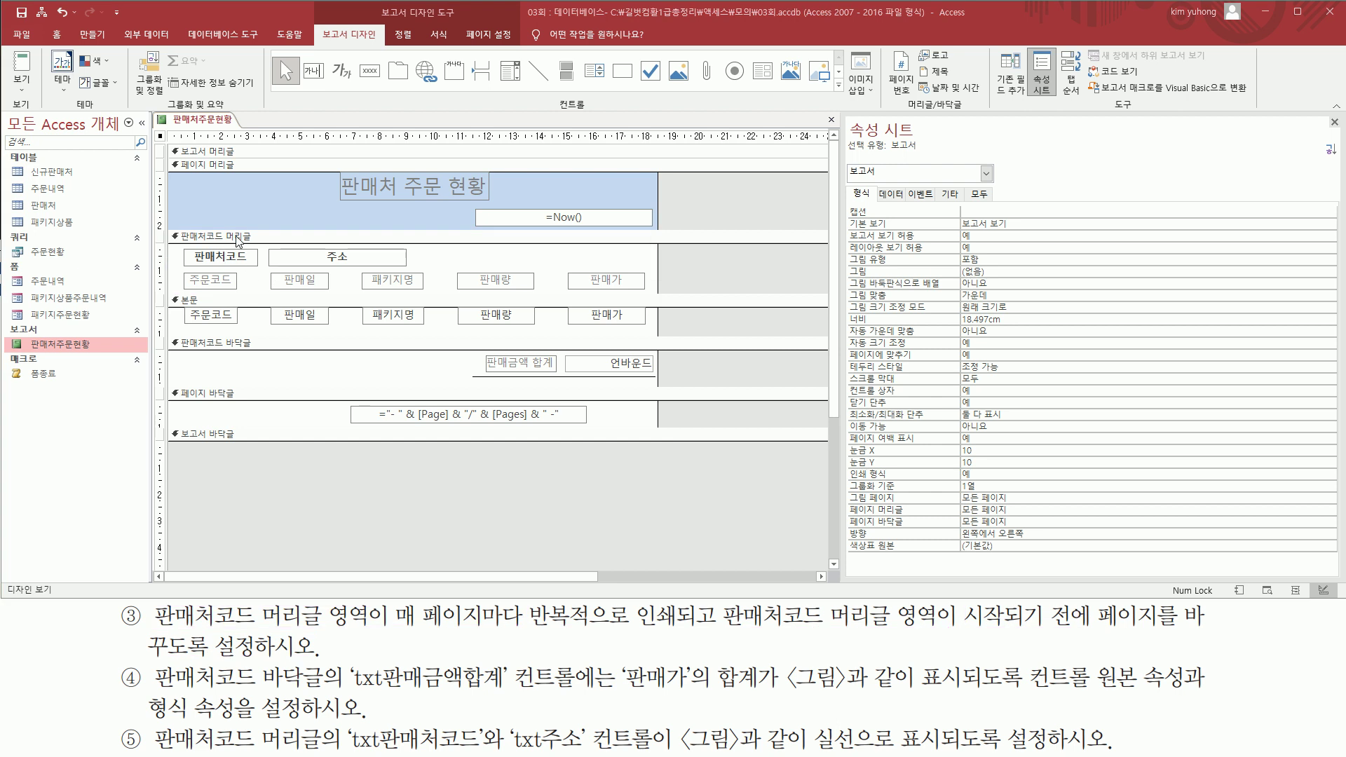
Set the repeat section property (반복 실행 구역) of the 판매처코드 group header to 예.
left_click(266, 238)
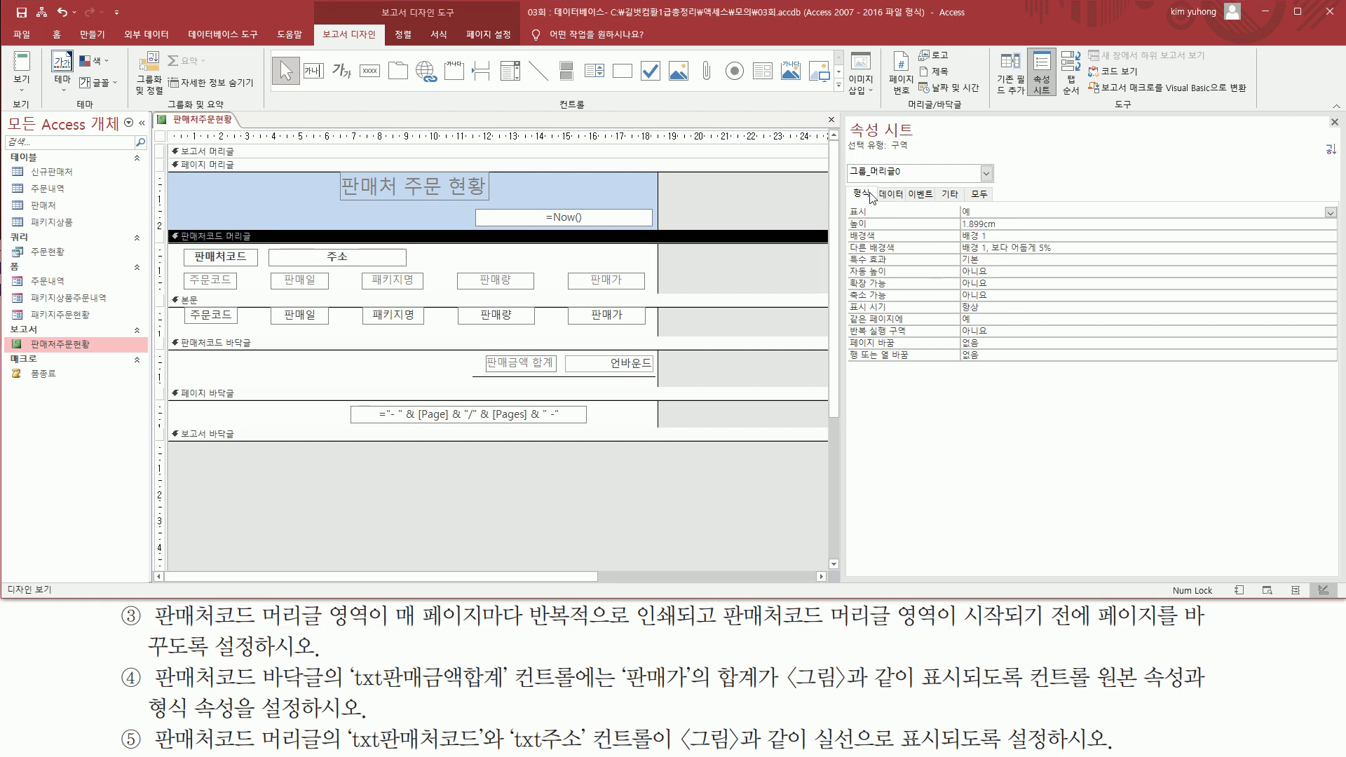
left_click_drag(849, 322, 1002, 336)
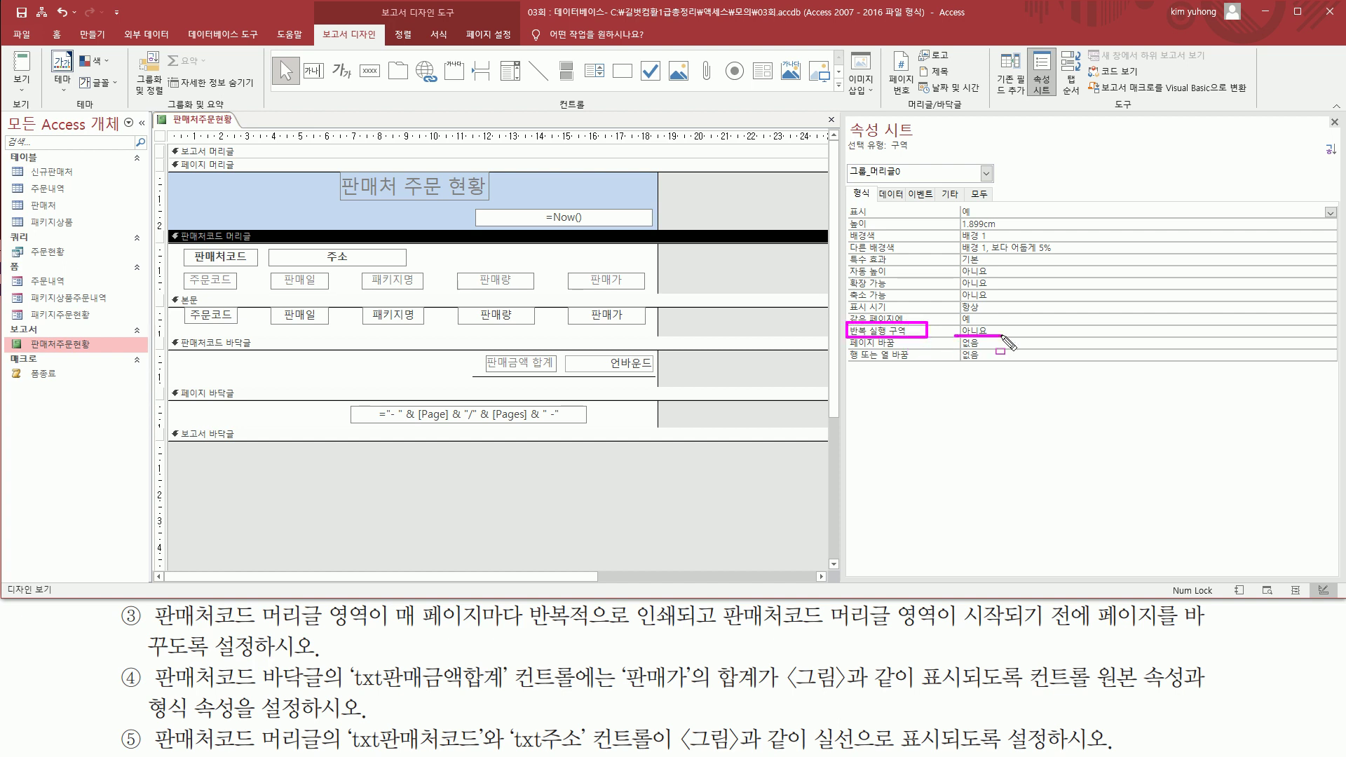
key("Escape")
left_click(1244, 332)
left_click(1329, 332)
left_click(966, 342)
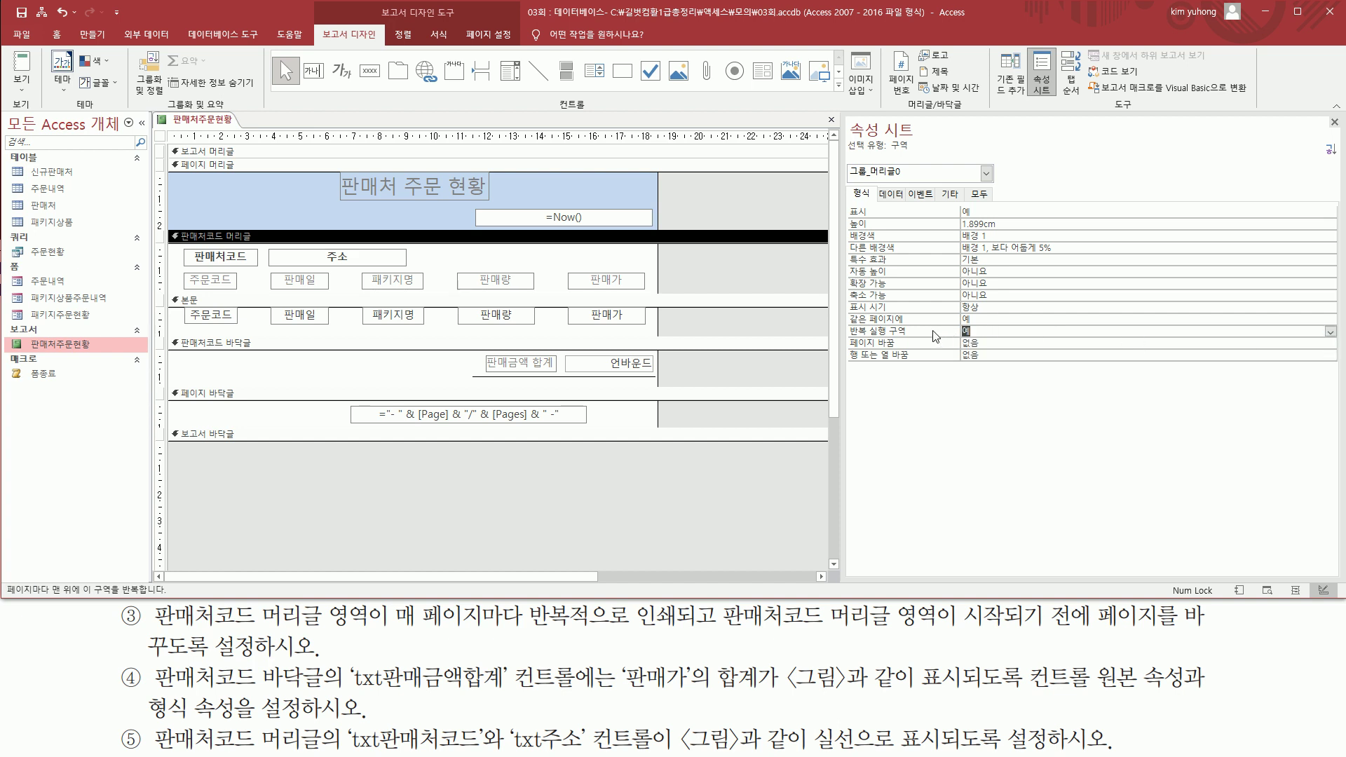
Set the page break property (페이지 바꿈) of the 판매처코드 group header to 구역 전.
left_click_drag(842, 334, 994, 348)
key("Escape")
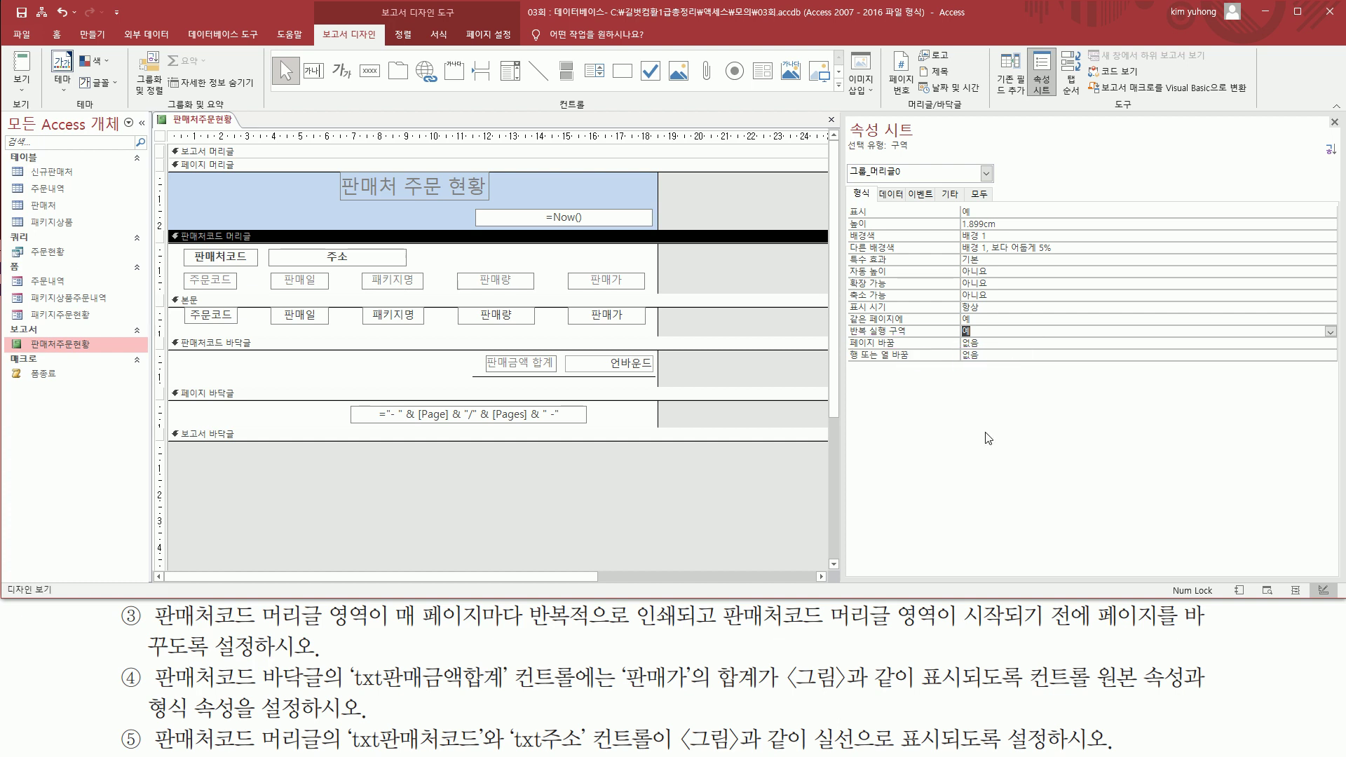
left_click_drag(823, 630, 1111, 638)
key("Escape")
left_click(1331, 343)
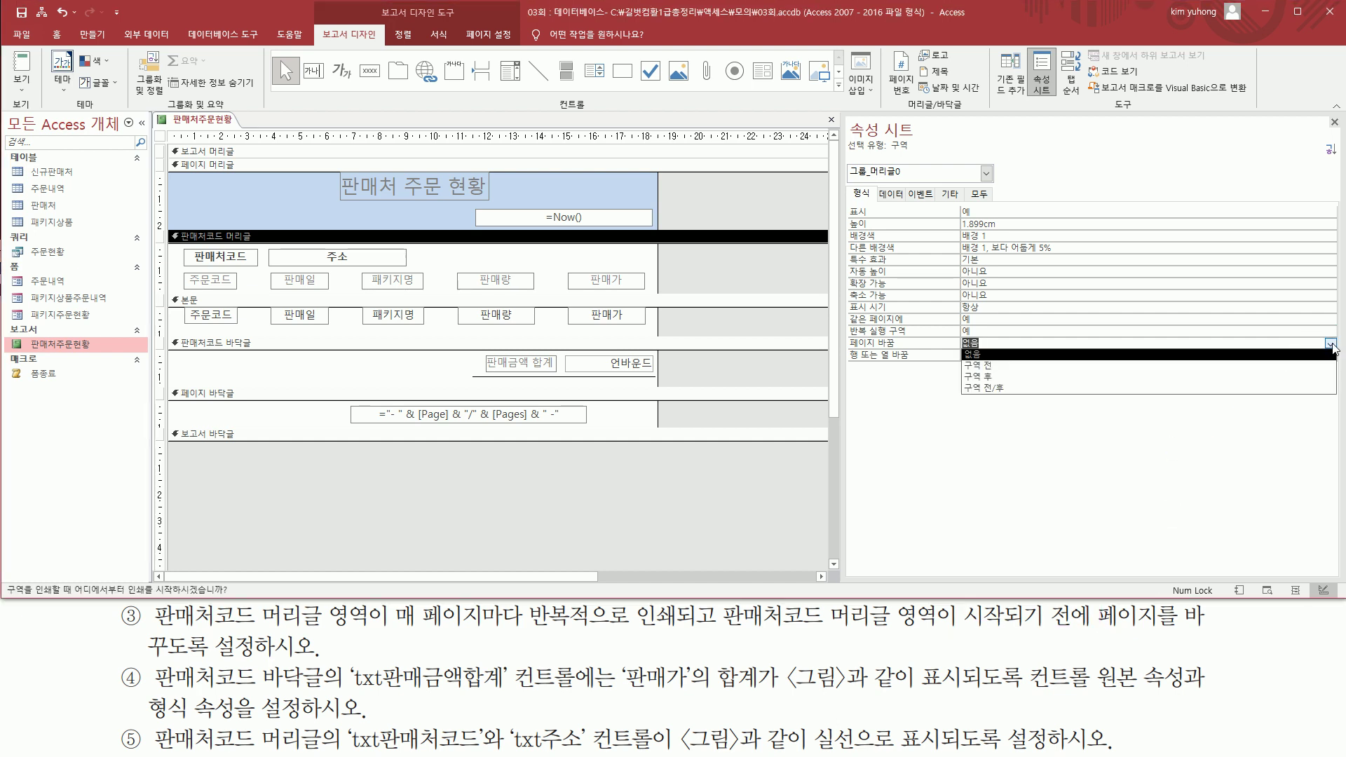
left_click(1141, 365)
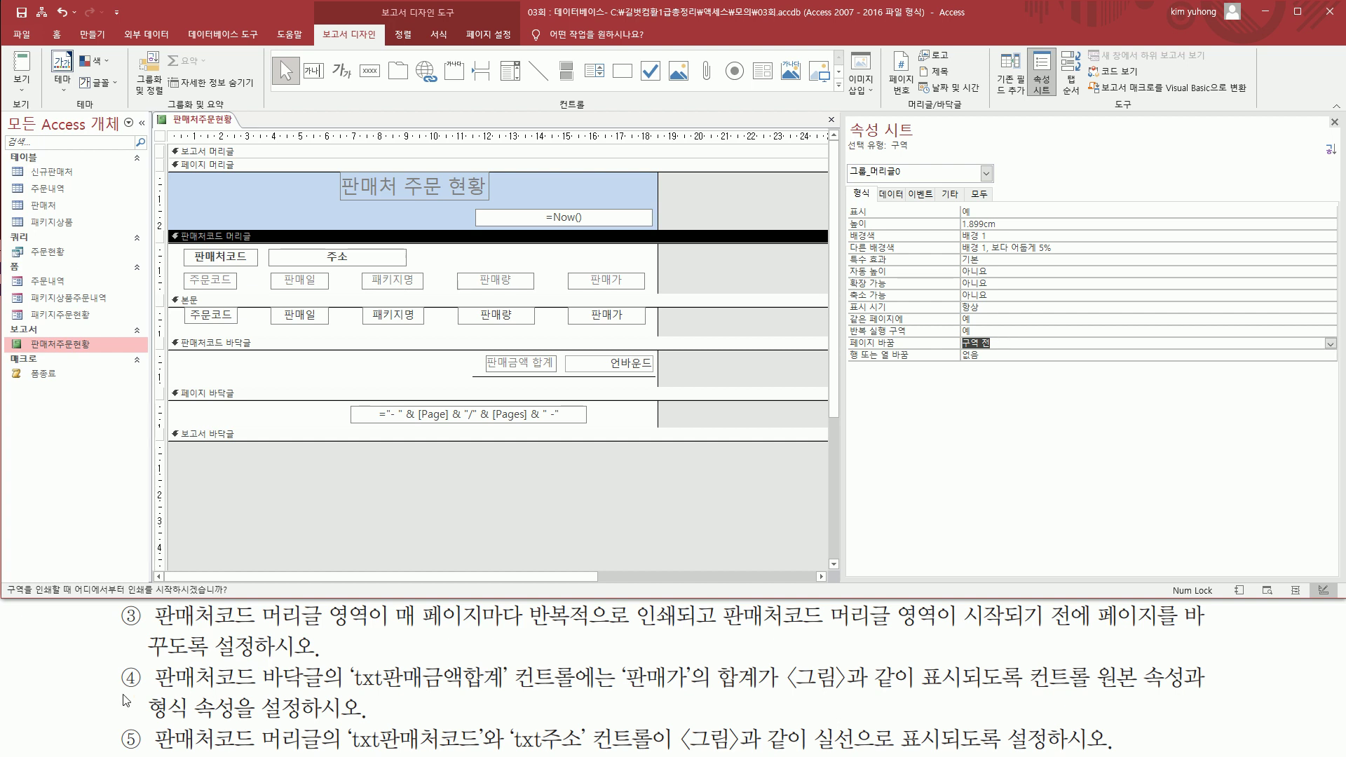
Select the txt판매금액합계 text box in the 판매처코드 footer and examine how the exercise's sample figure displays the sales total.
mouse_move(149, 661)
left_mouse_down()
mouse_move(168, 681)
mouse_move(279, 690)
mouse_move(513, 690)
mouse_move(514, 668)
left_mouse_up()
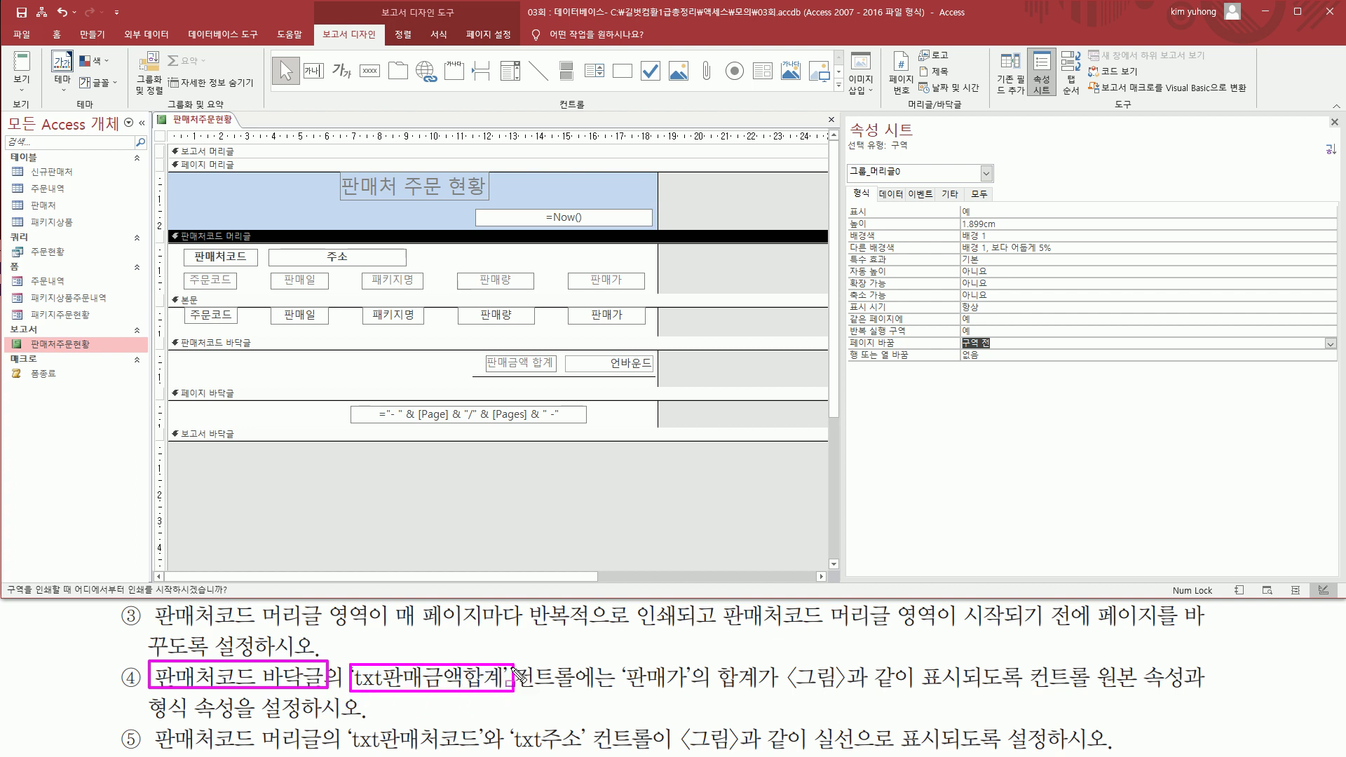
mouse_move(170, 334)
left_mouse_down()
mouse_move(668, 398)
mouse_move(659, 385)
left_mouse_up()
left_click_drag(573, 354, 652, 373)
left_click(601, 368)
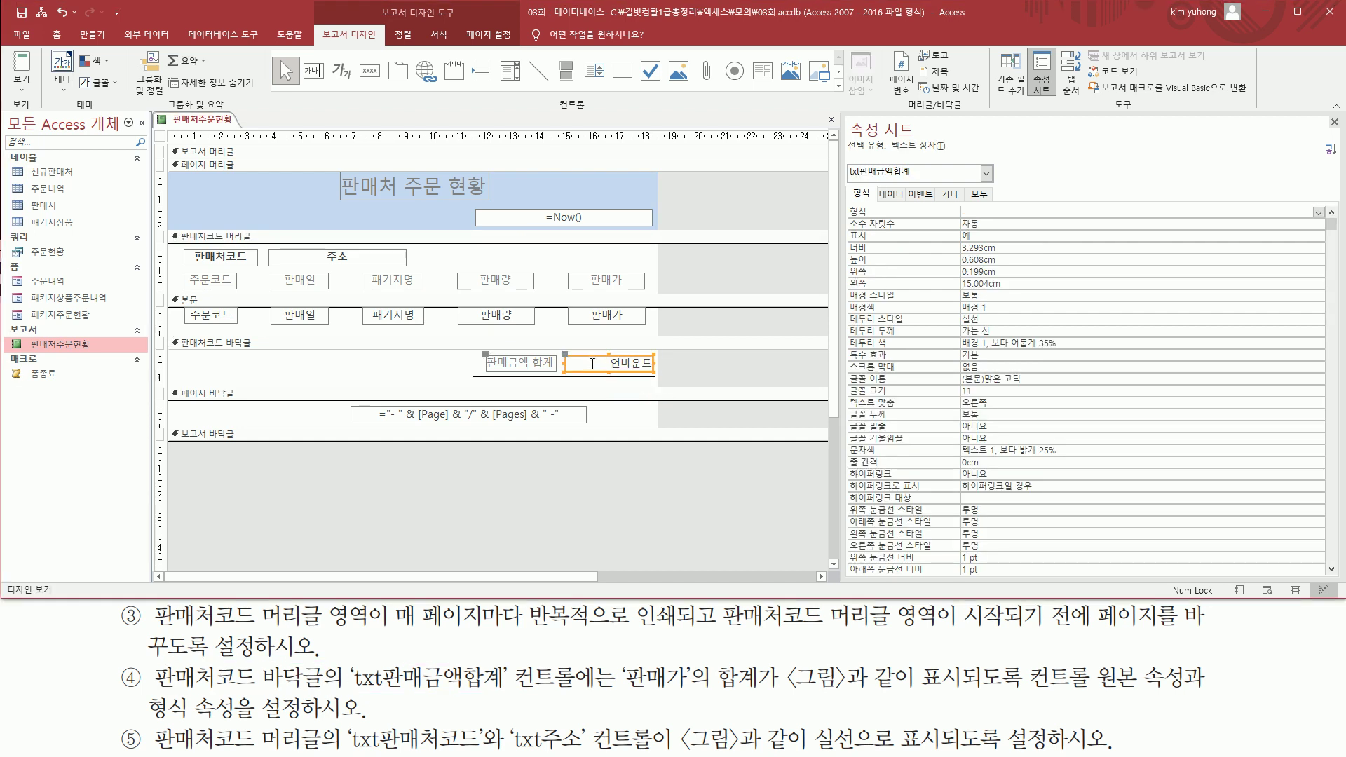
mouse_move(845, 196)
left_mouse_down()
mouse_move(918, 172)
mouse_move(911, 162)
left_mouse_up()
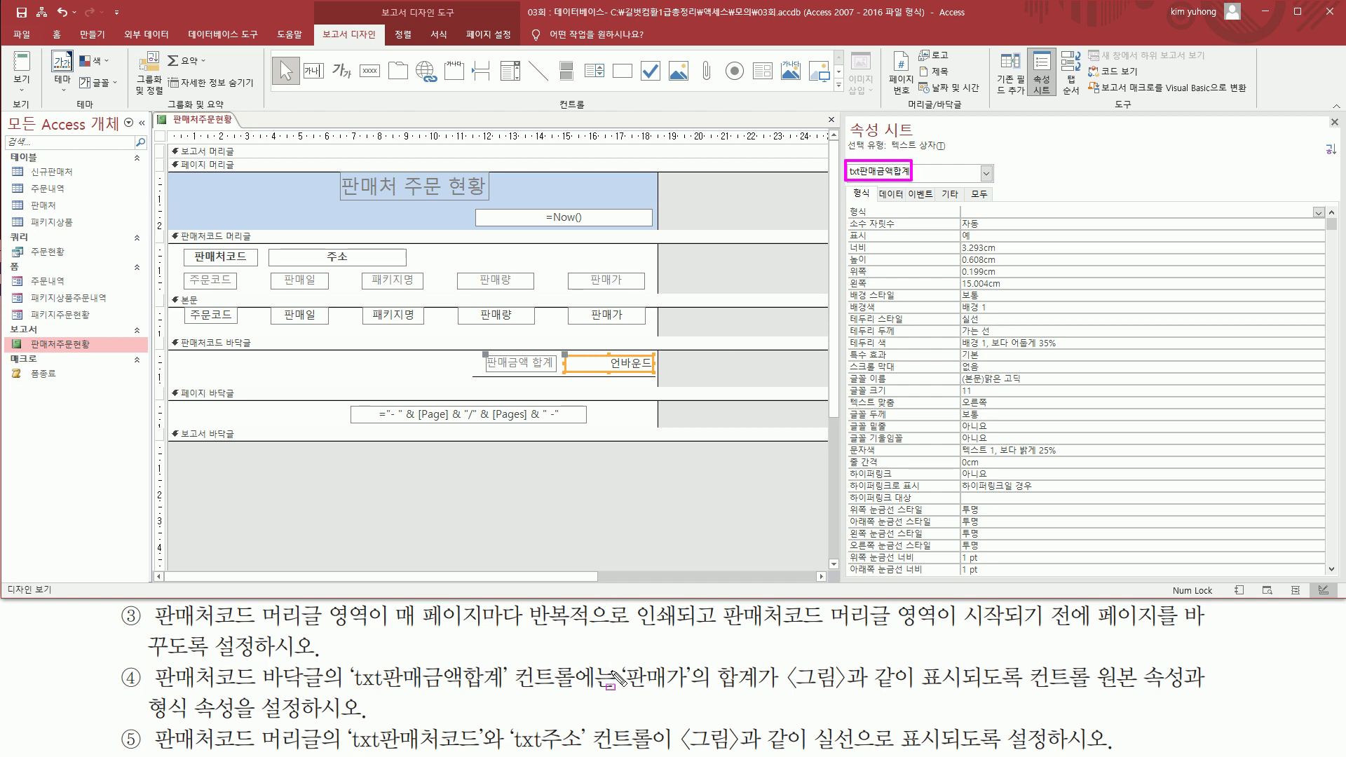
mouse_move(623, 694)
left_mouse_down()
mouse_move(765, 663)
mouse_move(817, 691)
mouse_move(1178, 693)
left_mouse_up()
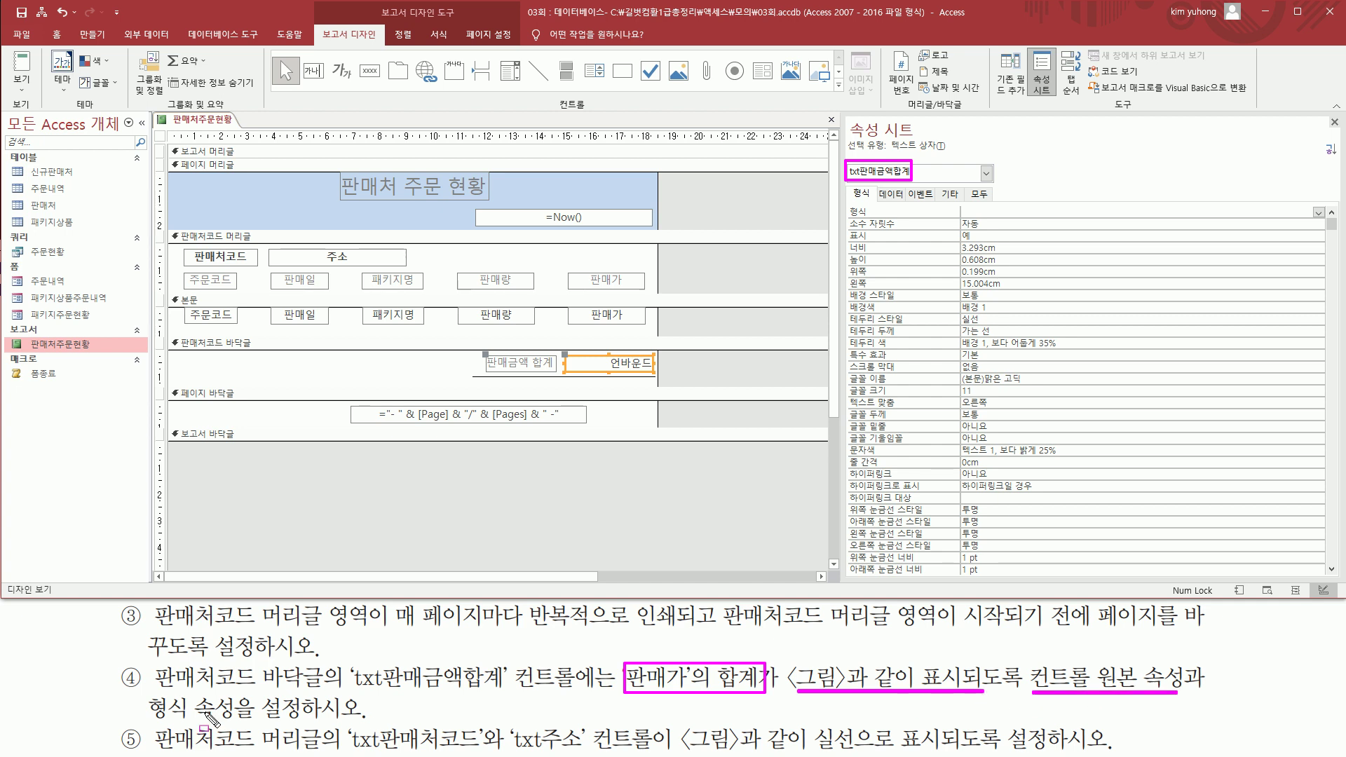
left_click_drag(145, 720, 374, 720)
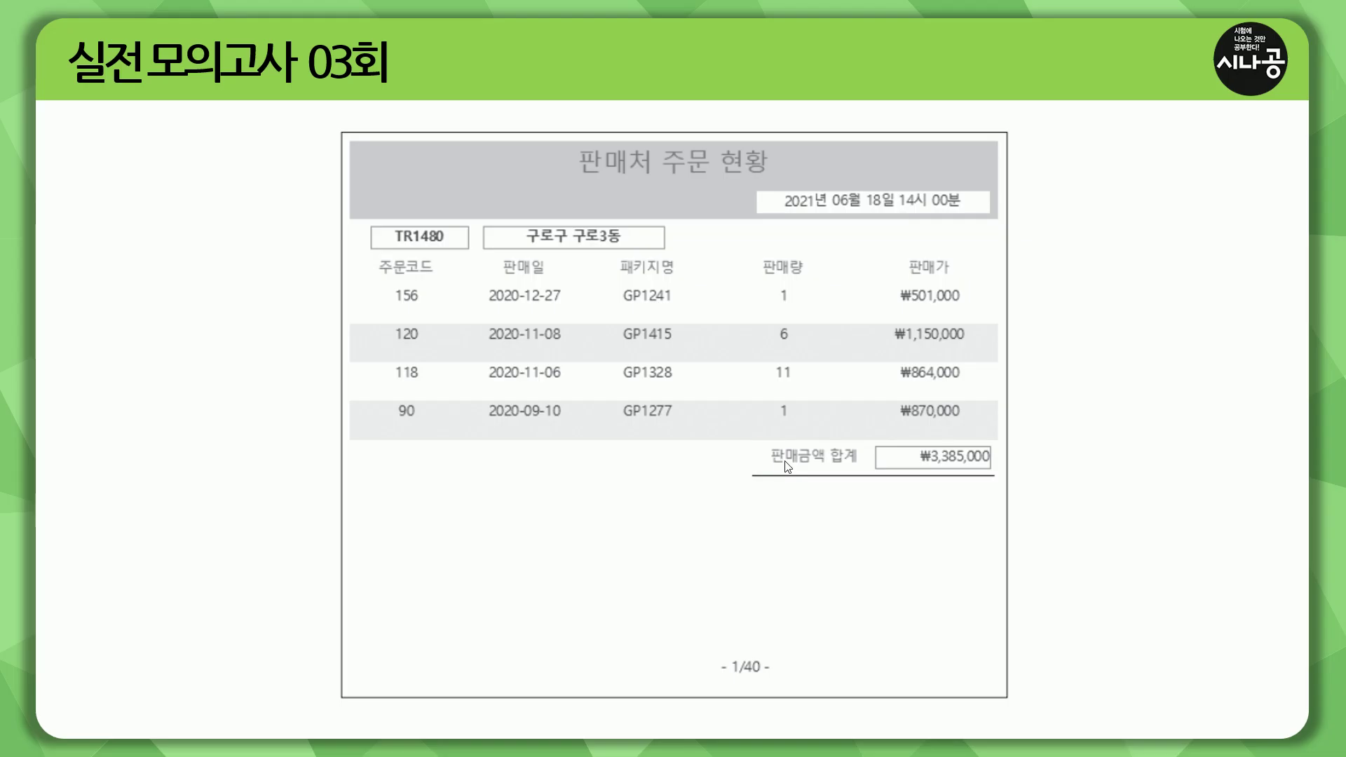
mouse_move(759, 440)
left_mouse_down()
mouse_move(847, 475)
mouse_move(1004, 474)
left_mouse_up()
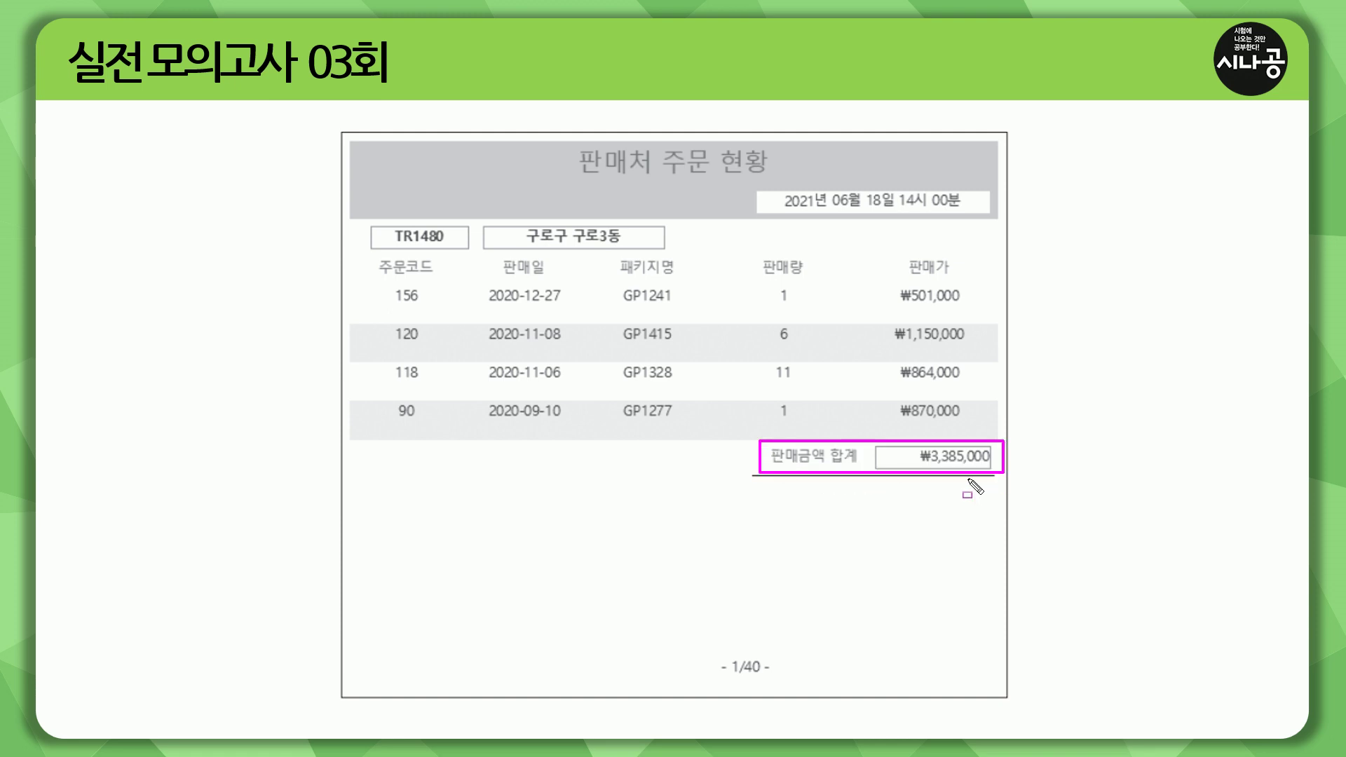
mouse_move(890, 289)
left_mouse_down()
mouse_move(989, 427)
mouse_move(976, 422)
left_mouse_up()
left_click_drag(924, 464, 989, 463)
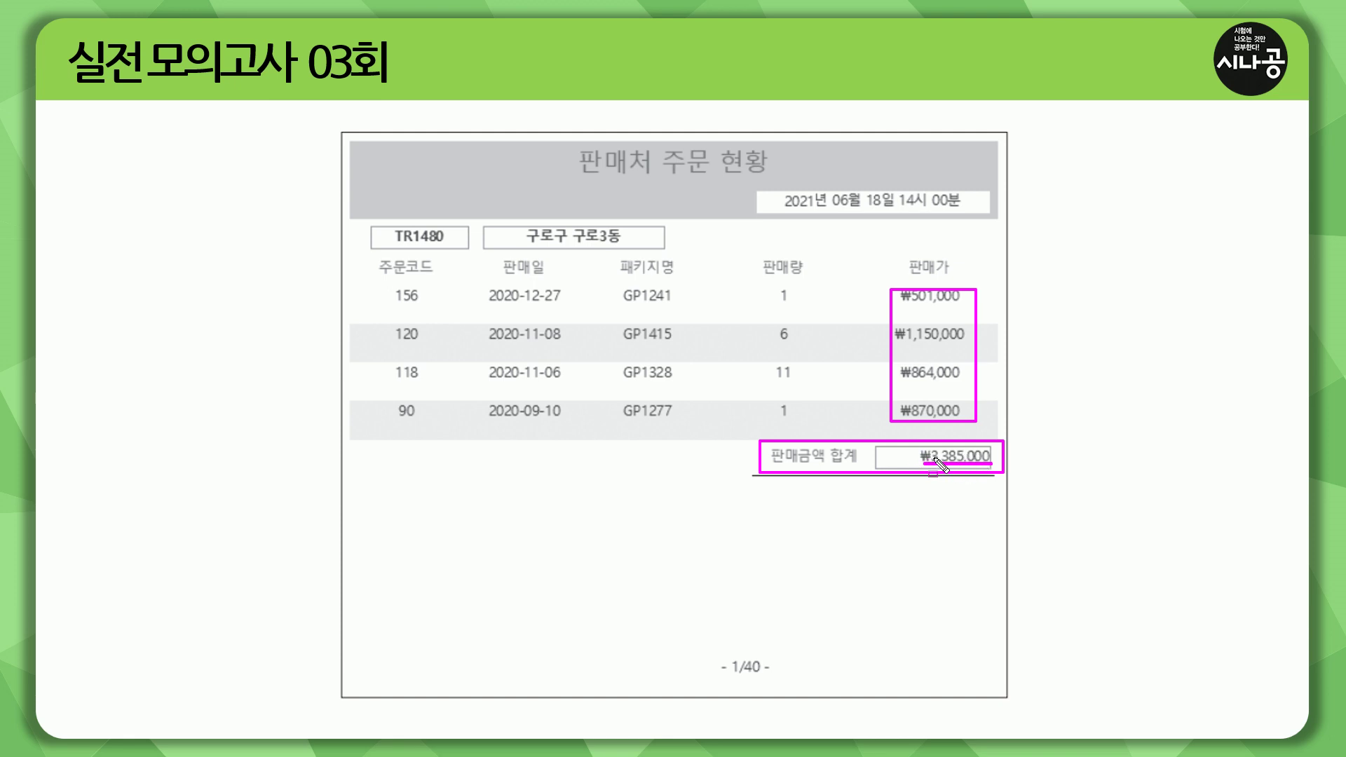
key("Escape")
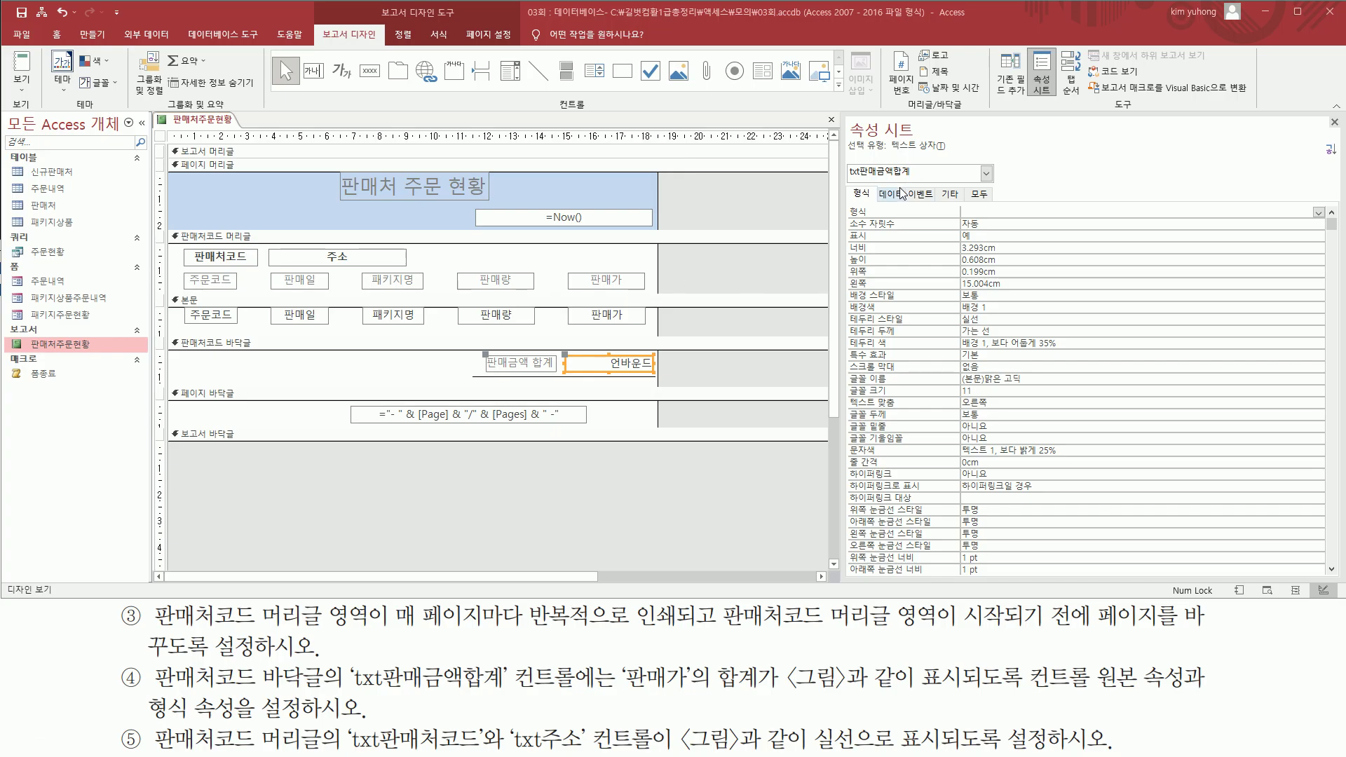
Set the control source (컨트롤 원본) of the txt판매금액합계 text box to =Sum([판매가]).
left_click(890, 194)
left_click(994, 210)
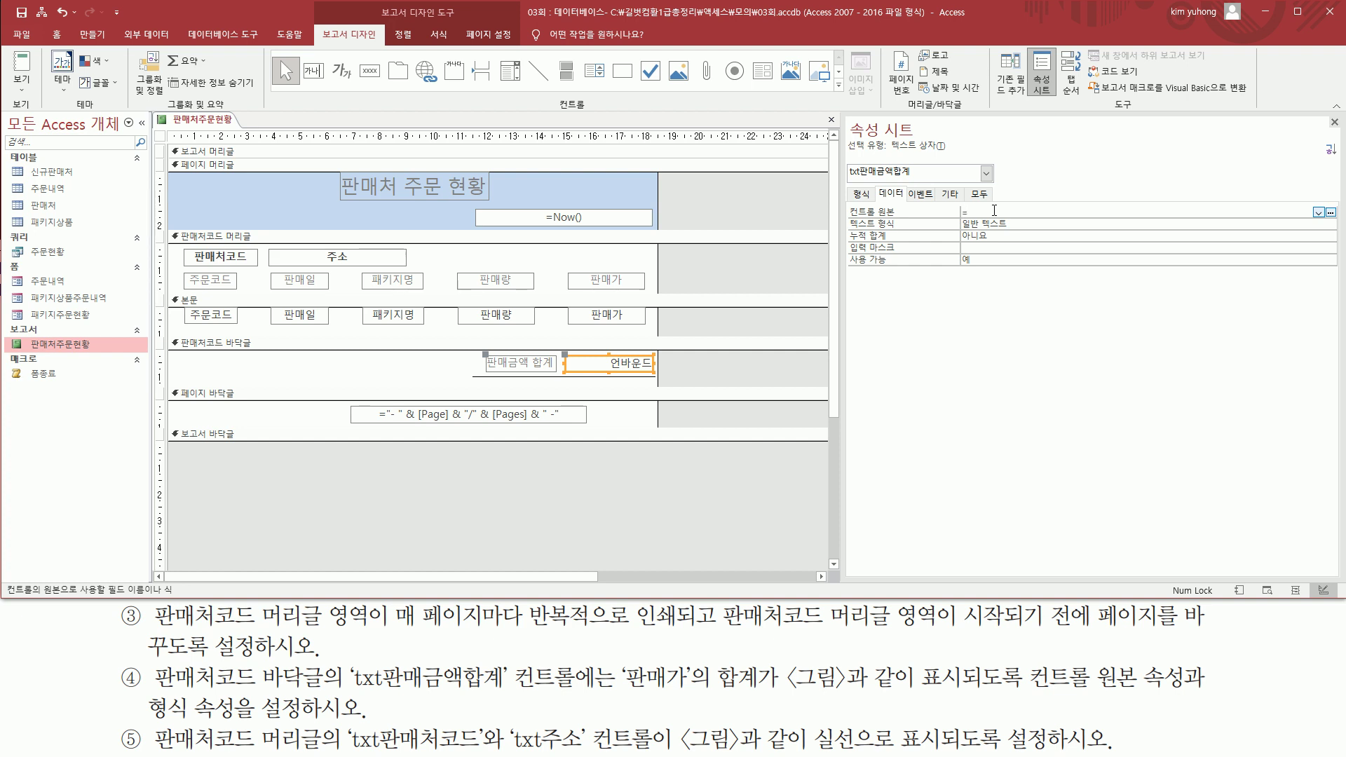
type("=sum(")
mouse_move(619, 651)
left_mouse_down()
mouse_move(698, 691)
mouse_move(778, 705)
mouse_move(761, 698)
left_mouse_up()
key("Escape")
left_click(1052, 212)
type("[판매가")
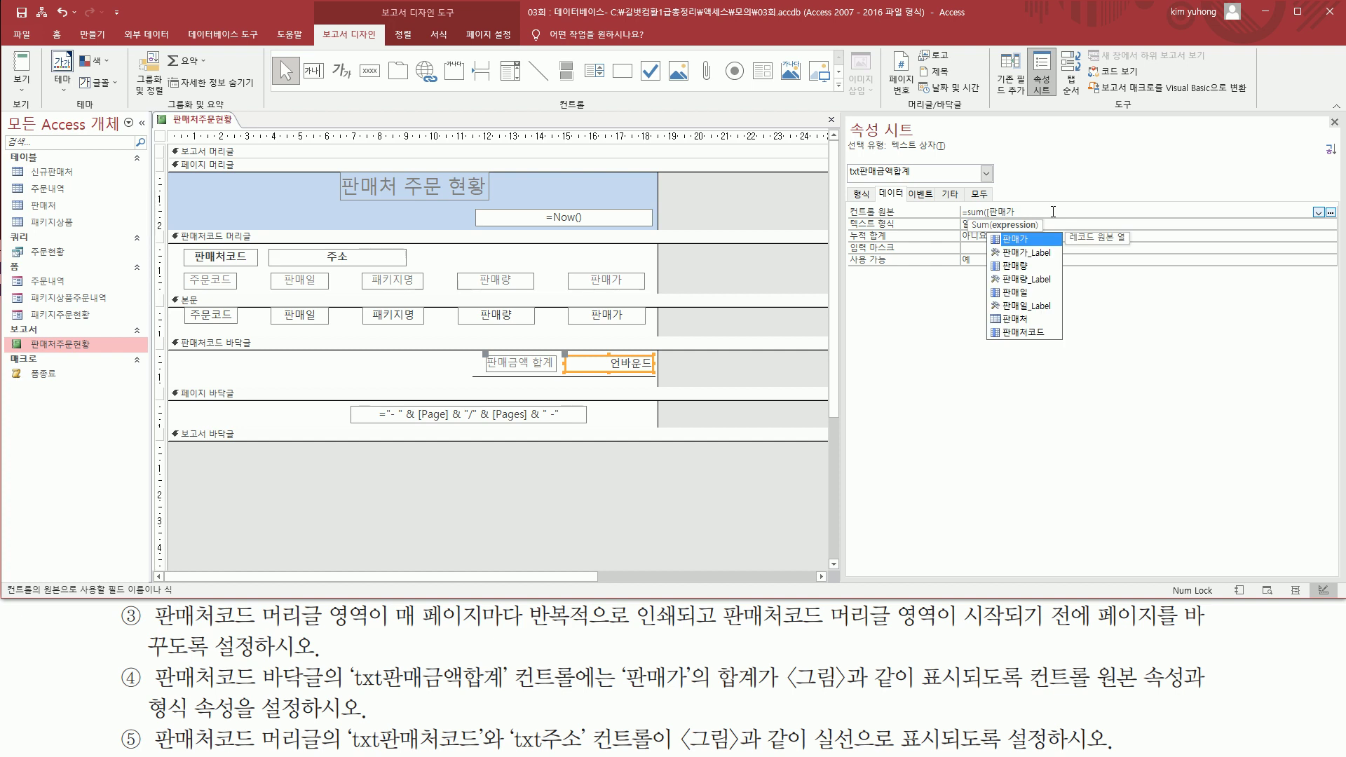
type("])")
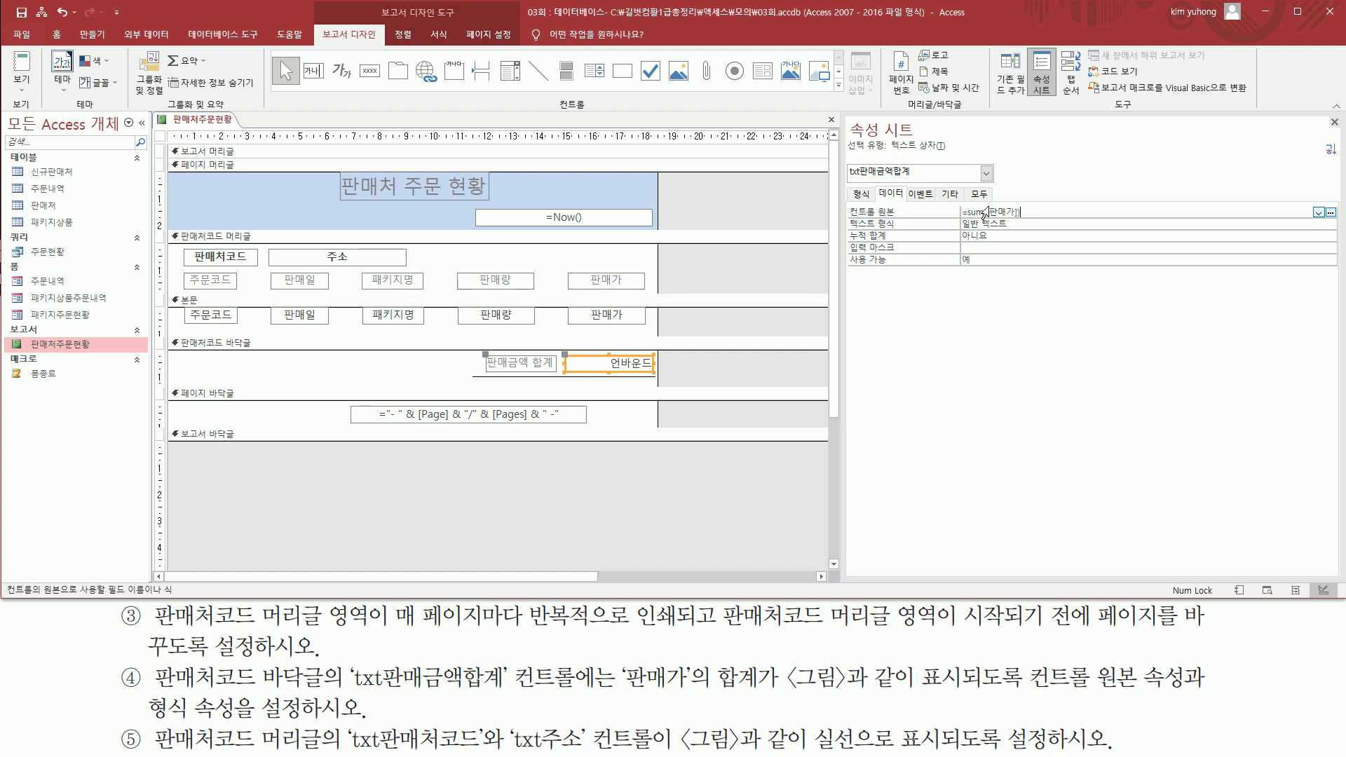
Set the format (형식) of the txt판매금액합계 text box to 통화.
left_click(864, 195)
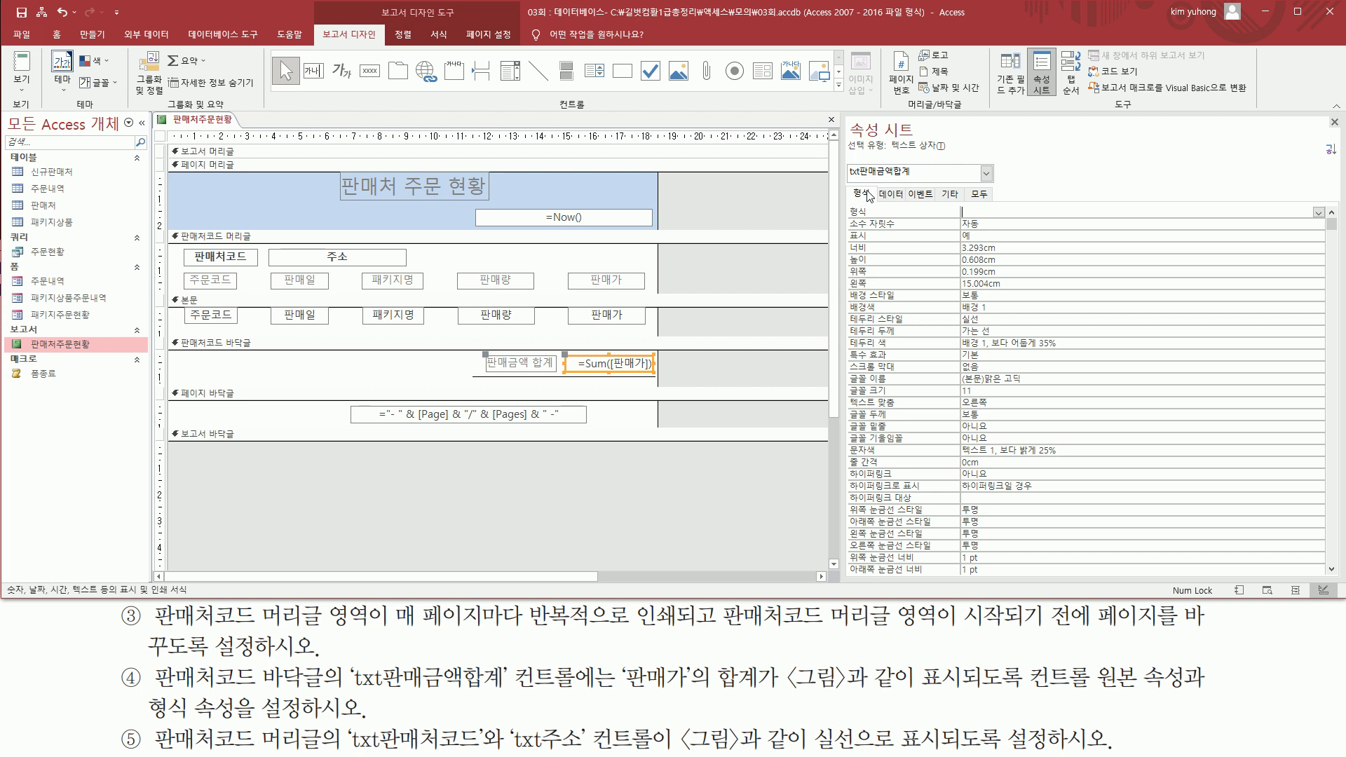
left_click(1319, 212)
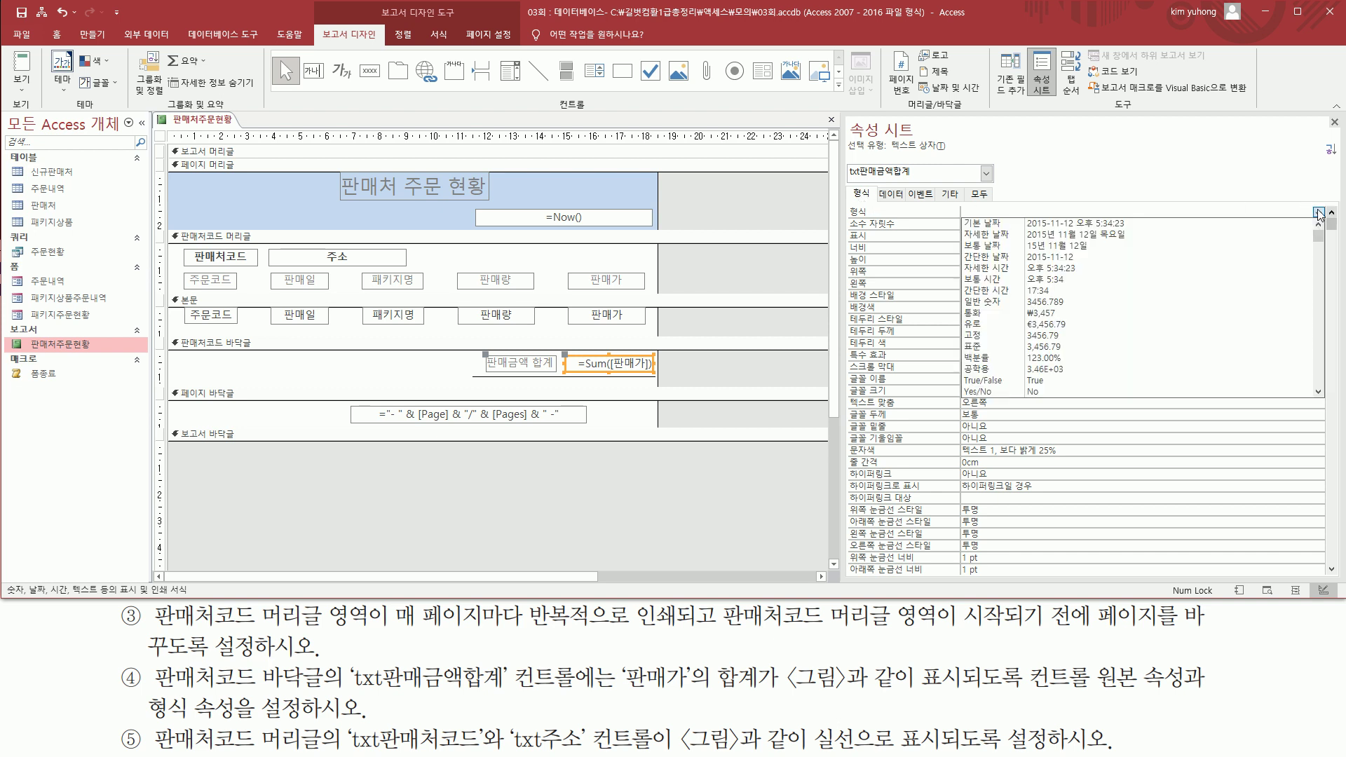
left_click(1083, 314)
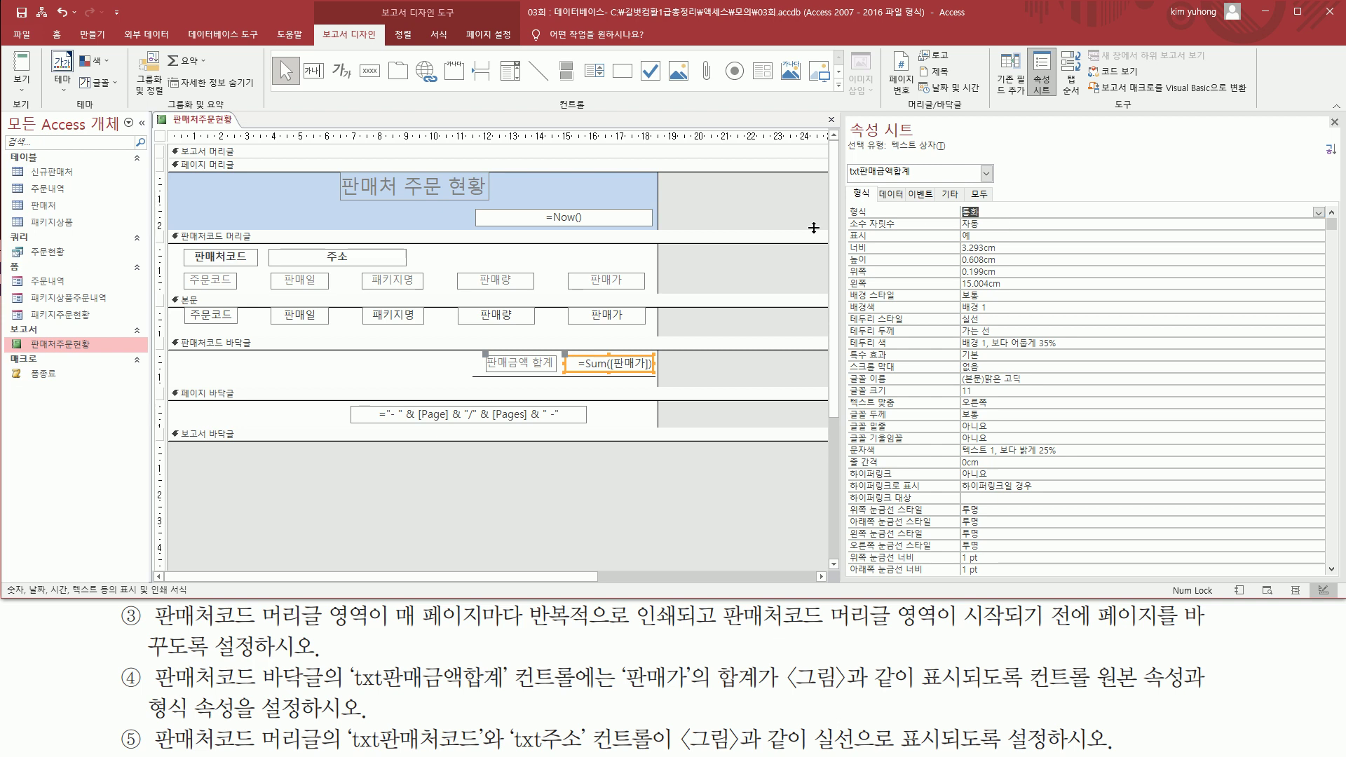
Check the sales total in the report's 판매처코드 footer in print preview.
left_click(26, 91)
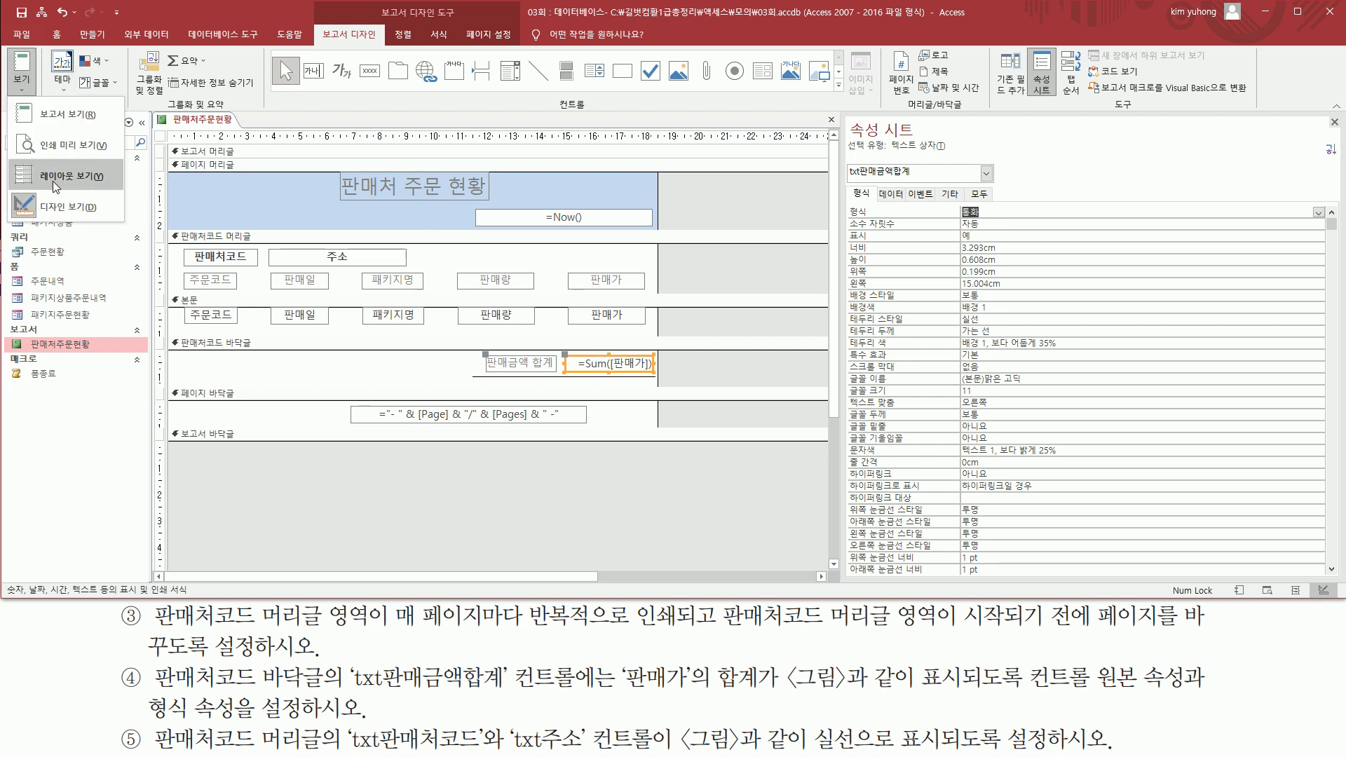
left_click(70, 145)
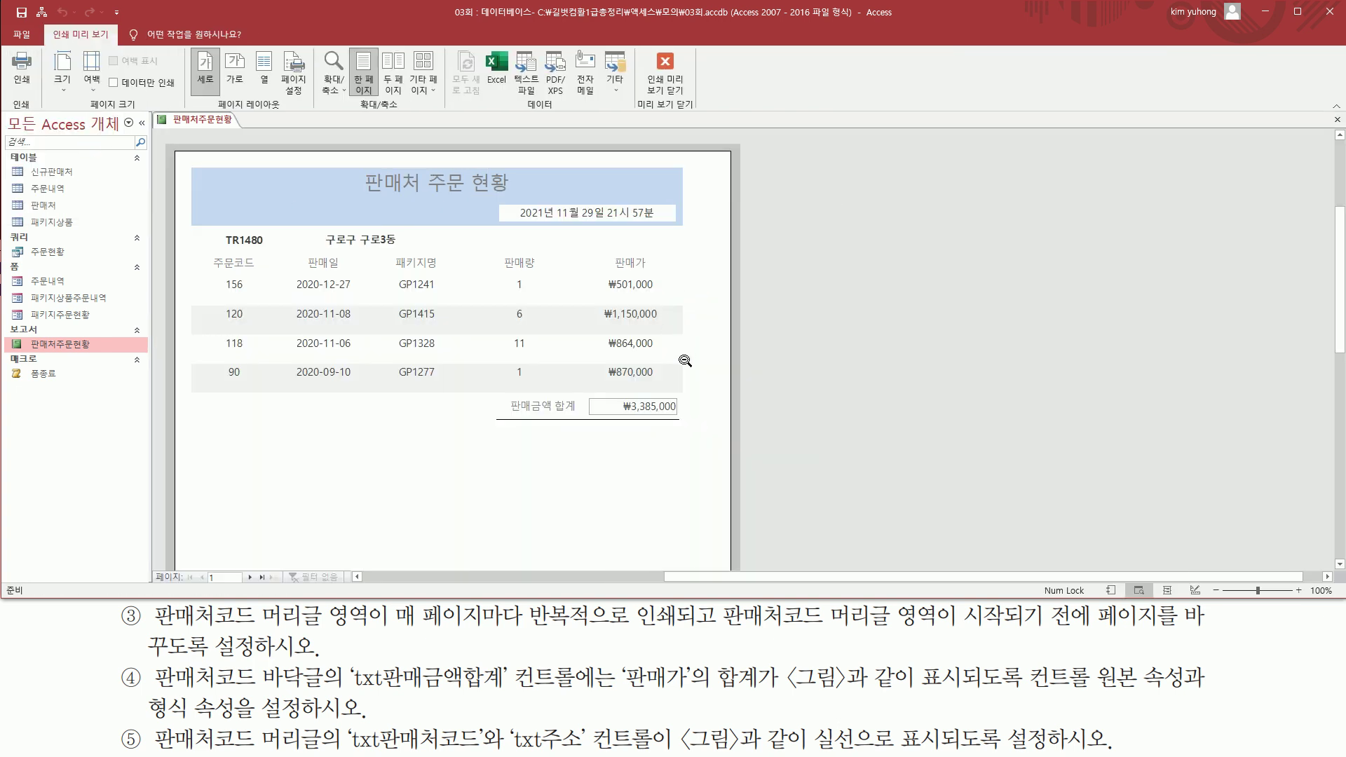
key("ctrl+2")
left_click_drag(499, 389, 692, 417)
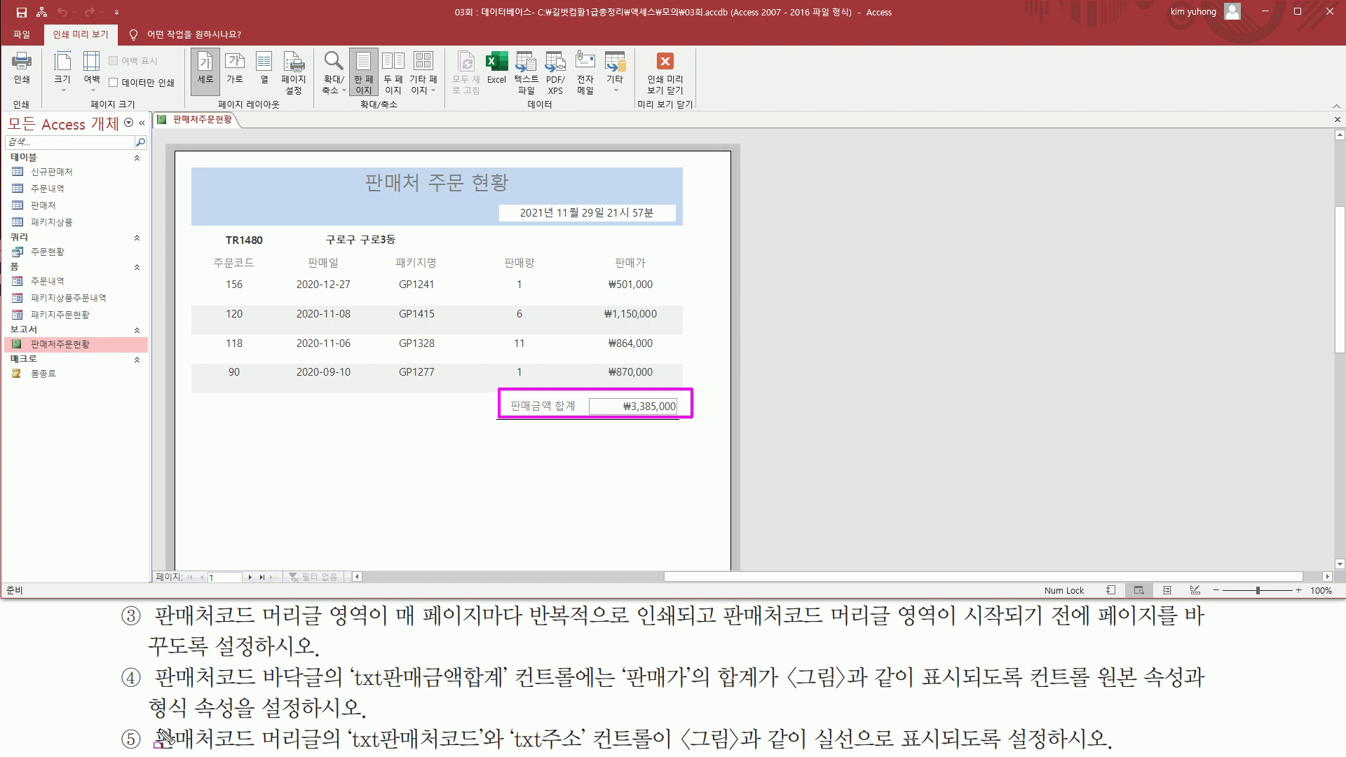
Compare the borders of the txt판매처코드 and txt주소 controls in print preview with the sample figure, and return to Design view.
mouse_move(150, 729)
left_mouse_down()
mouse_move(325, 754)
mouse_move(582, 751)
left_mouse_up()
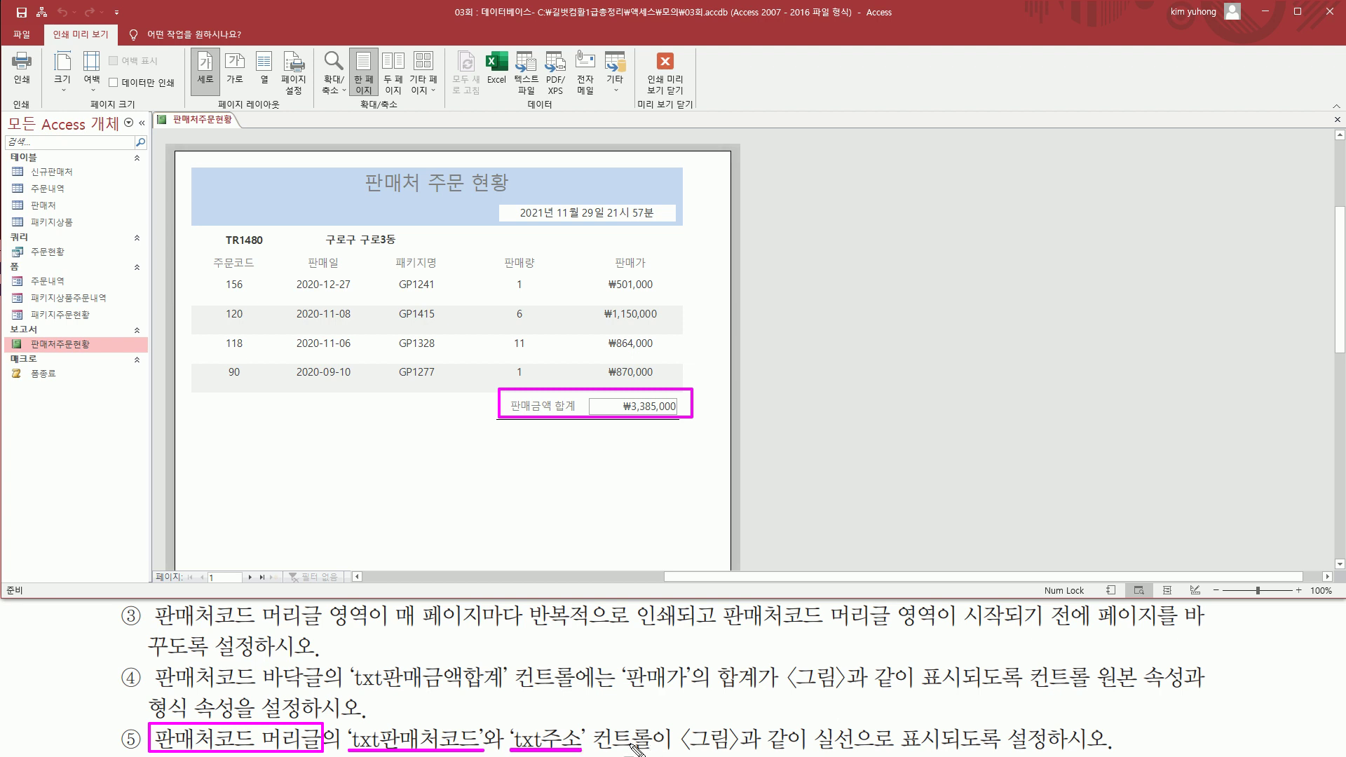
mouse_move(792, 736)
left_mouse_down()
mouse_move(904, 755)
mouse_move(1139, 754)
left_mouse_up()
key("Escape")
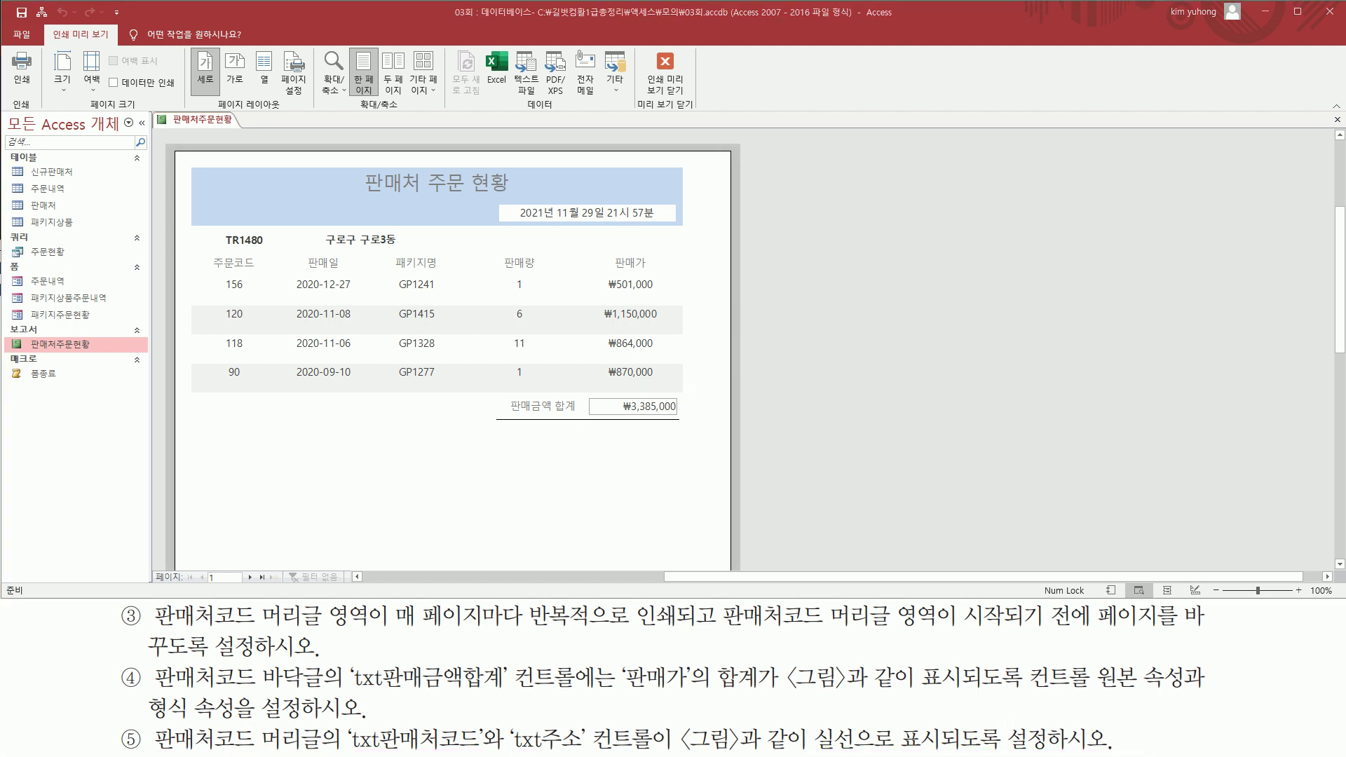
key("alt+Tab")
left_click_drag(354, 217, 680, 260)
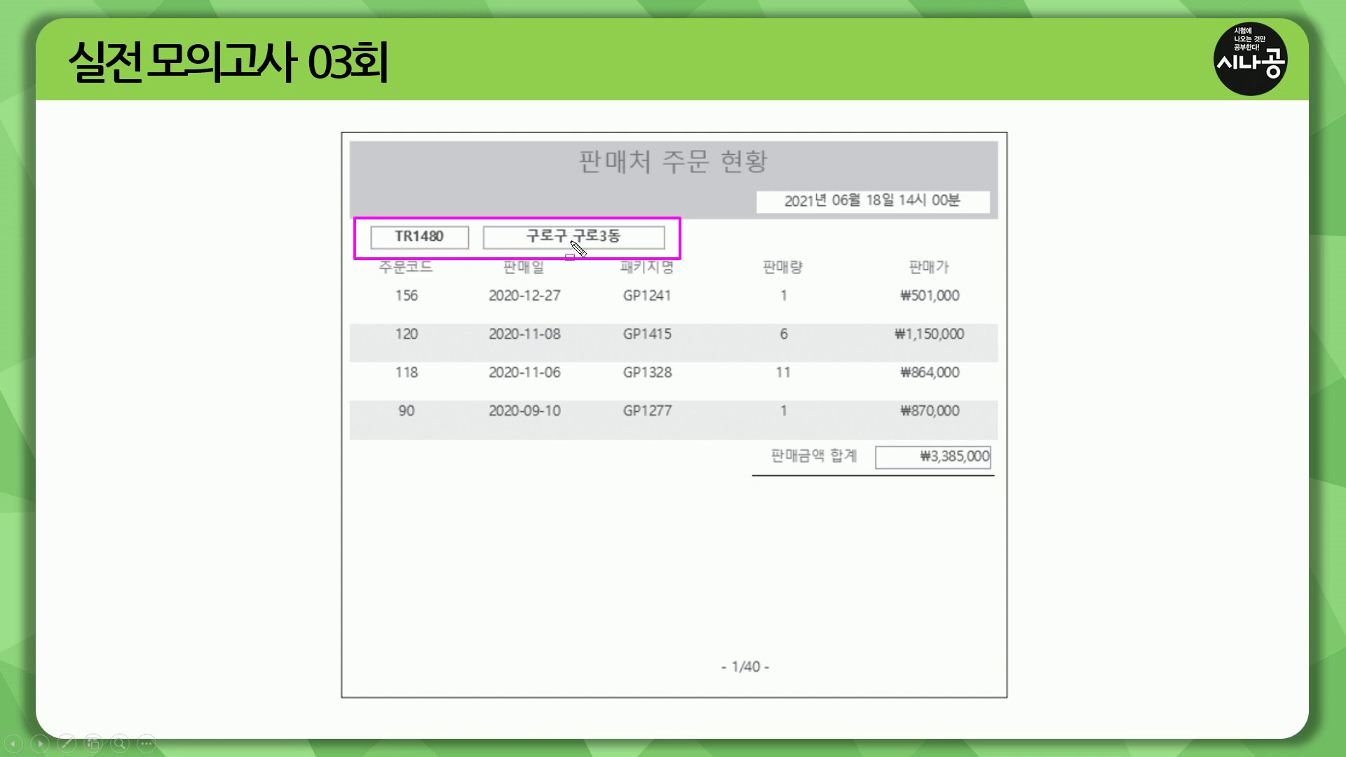
key("alt+Tab")
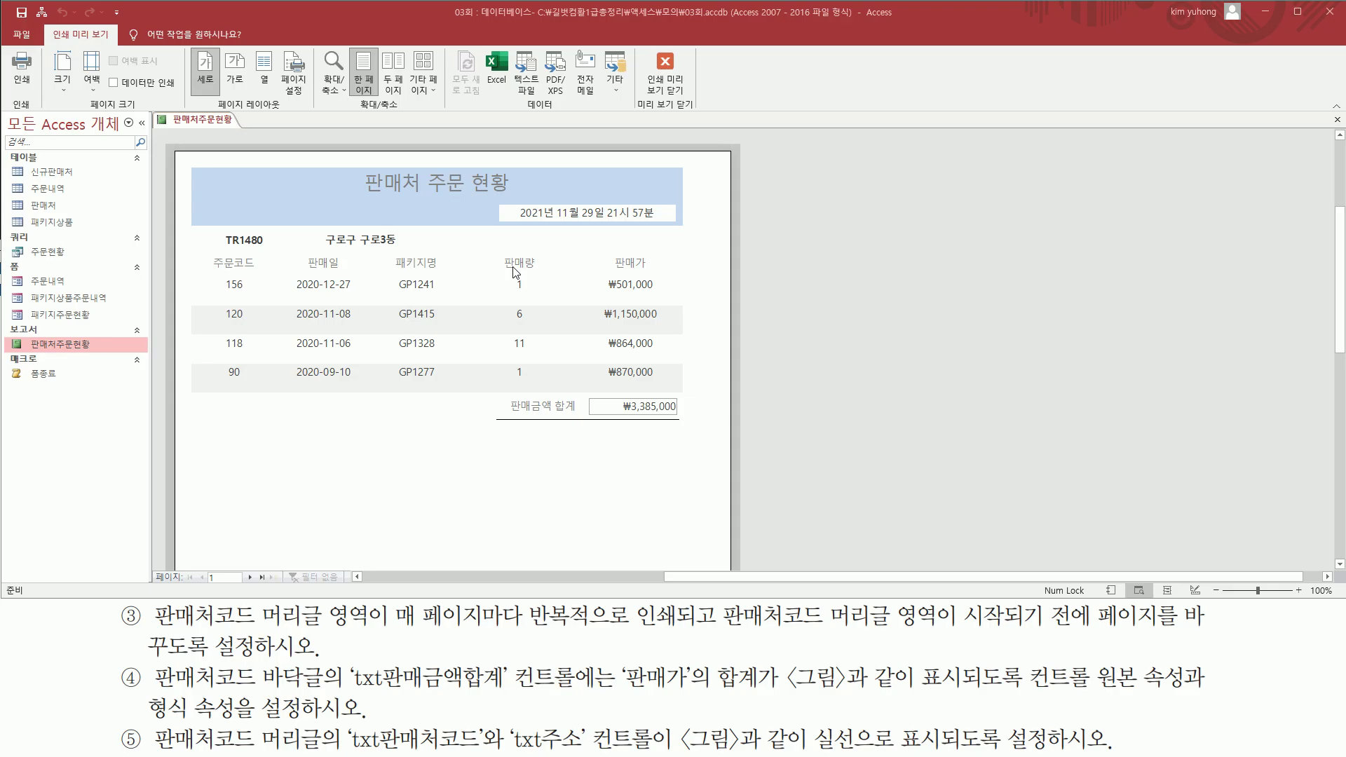
left_click_drag(214, 225, 414, 256)
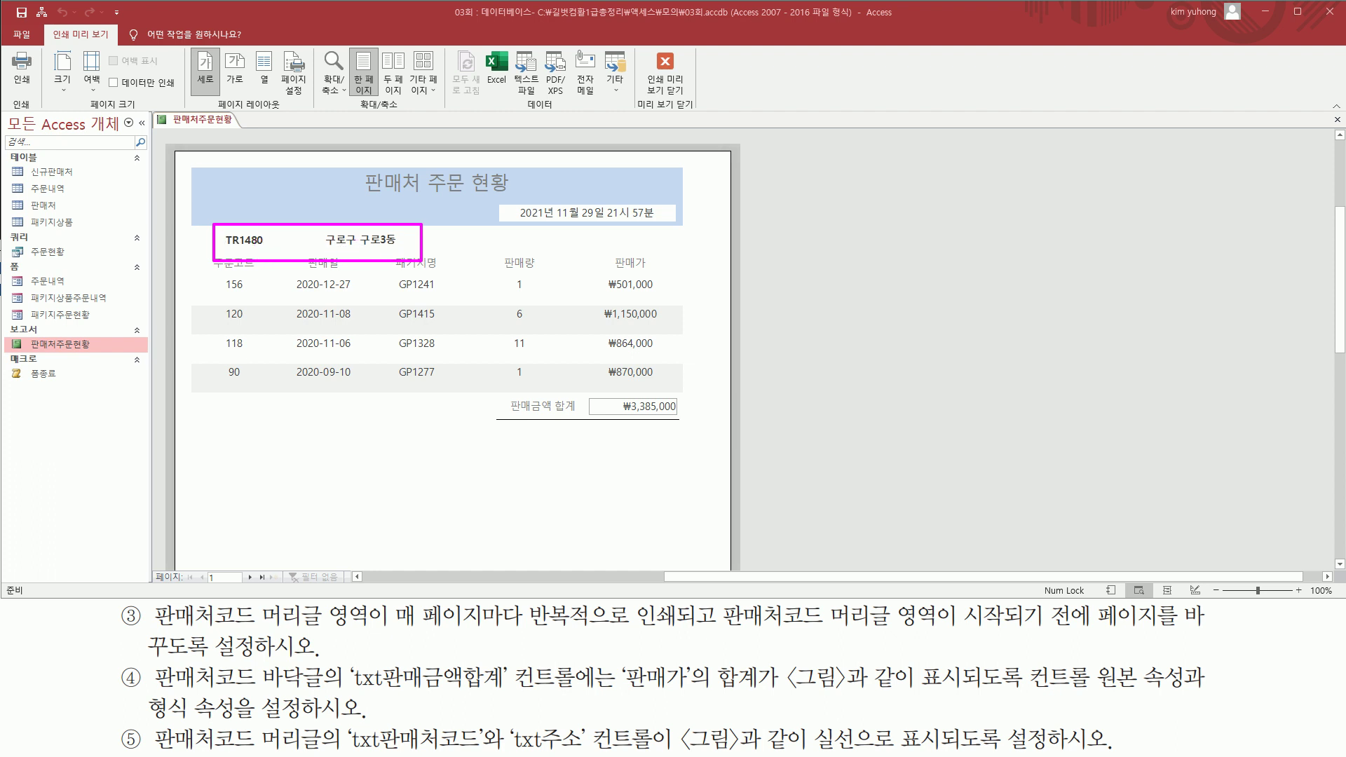
key("Escape")
left_click(663, 83)
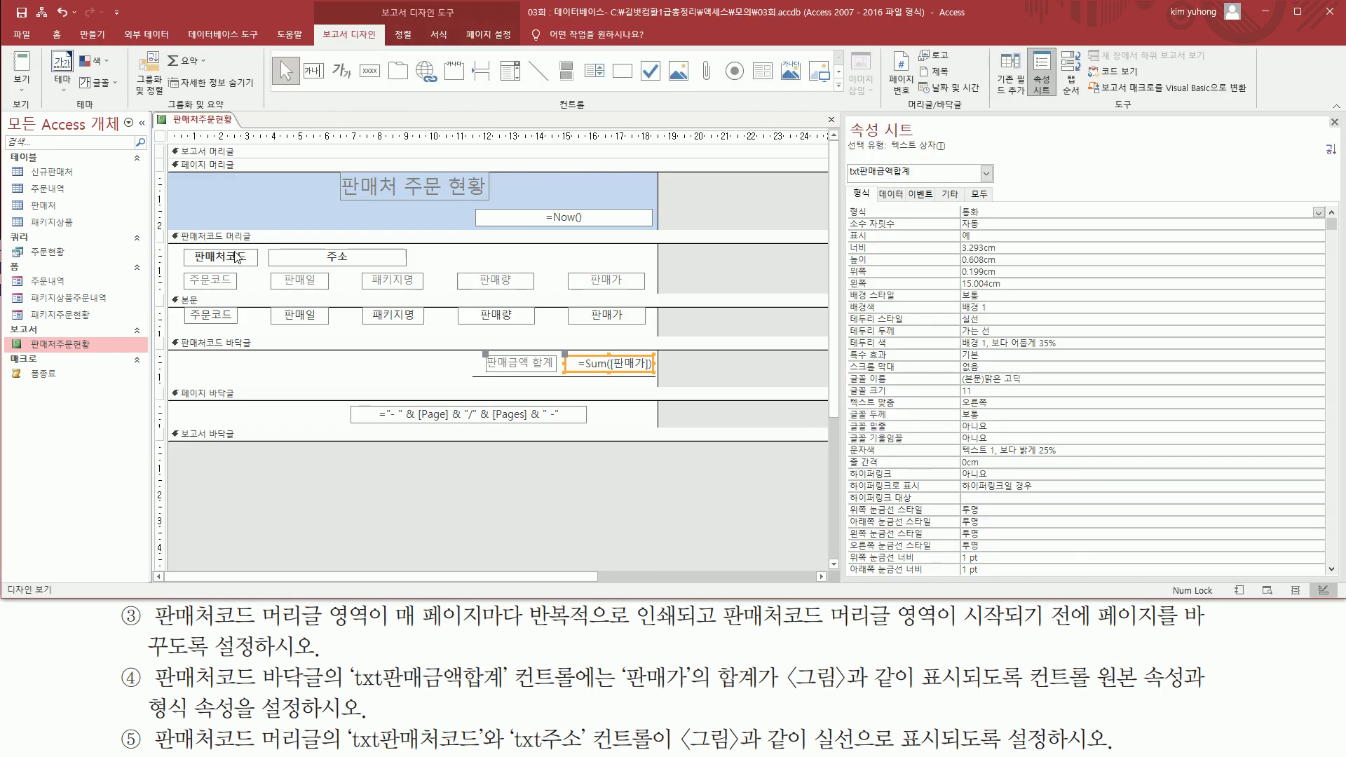
Set the border style (테두리 스타일) of the txt판매처코드 text box in the group header to 실선.
left_click(234, 262)
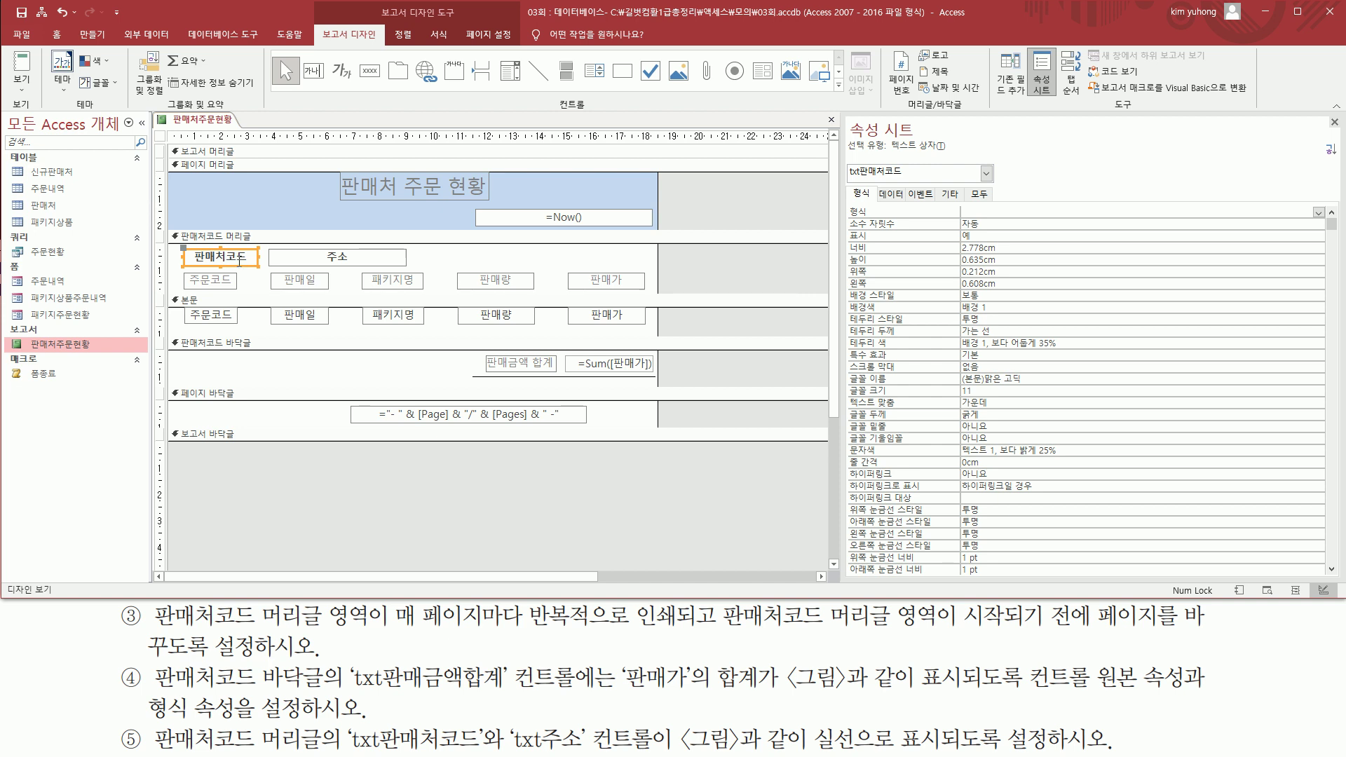
left_click_drag(847, 184, 878, 207)
left_click_drag(848, 311, 1030, 327)
key("Escape")
left_click(1039, 319)
left_click(1317, 319)
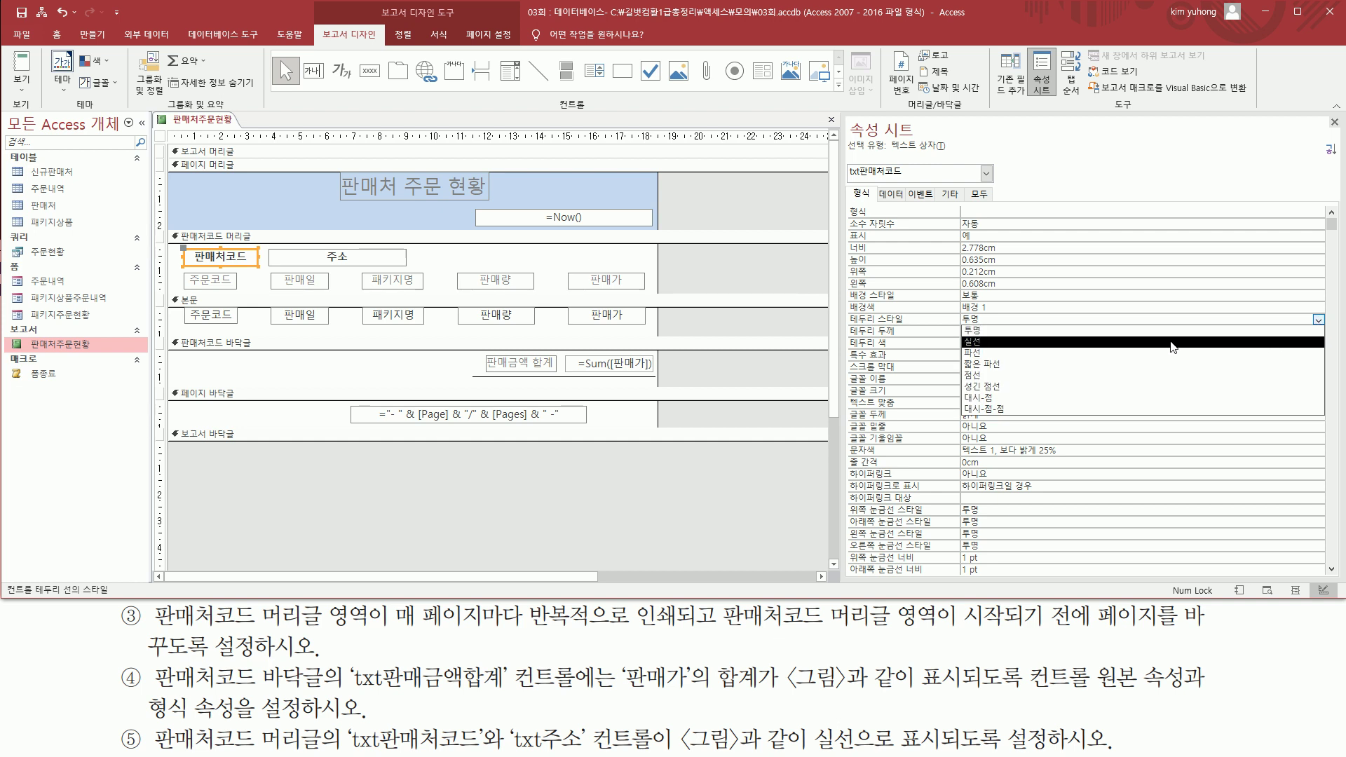
left_click(1173, 344)
Set the border style (테두리 스타일) of the txt주소 text box in the group header to 실선.
left_click(352, 261)
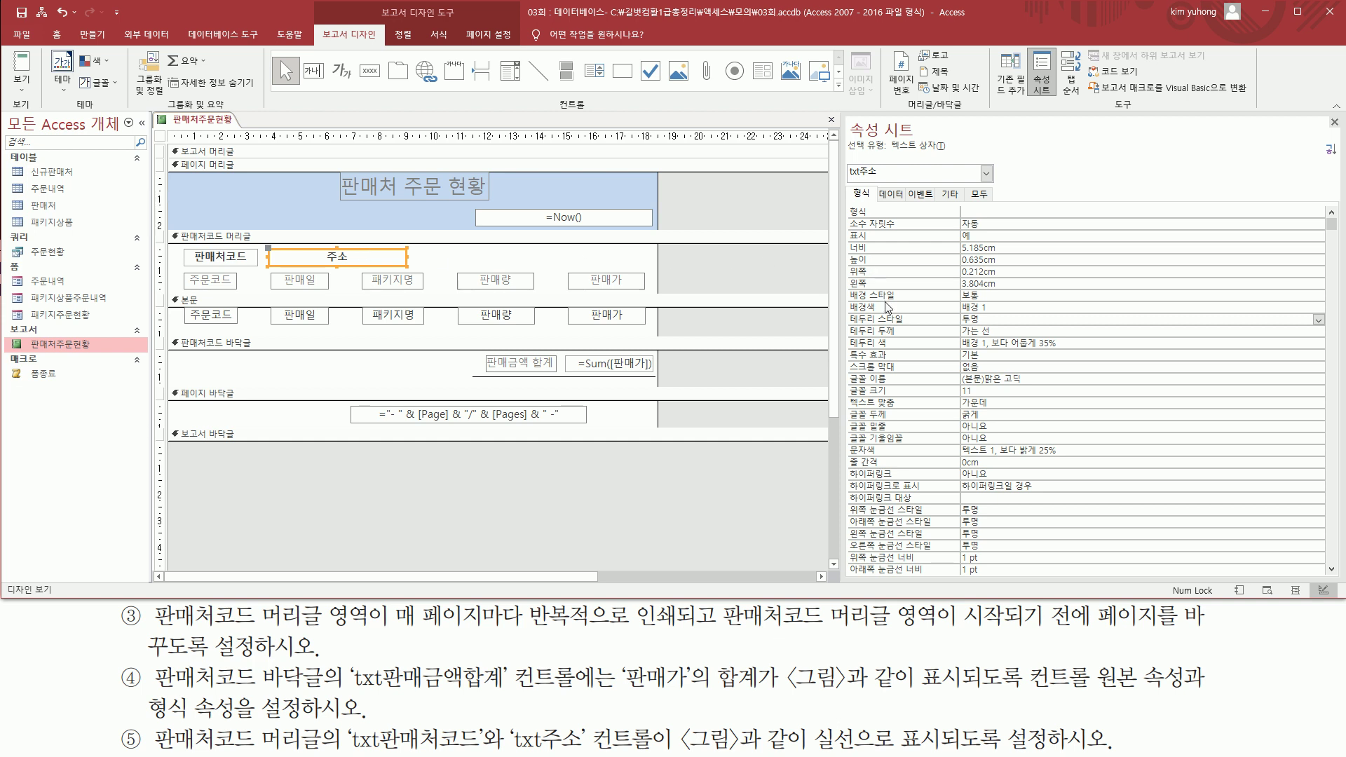
left_click(1268, 318)
left_click(1319, 321)
left_click(1178, 342)
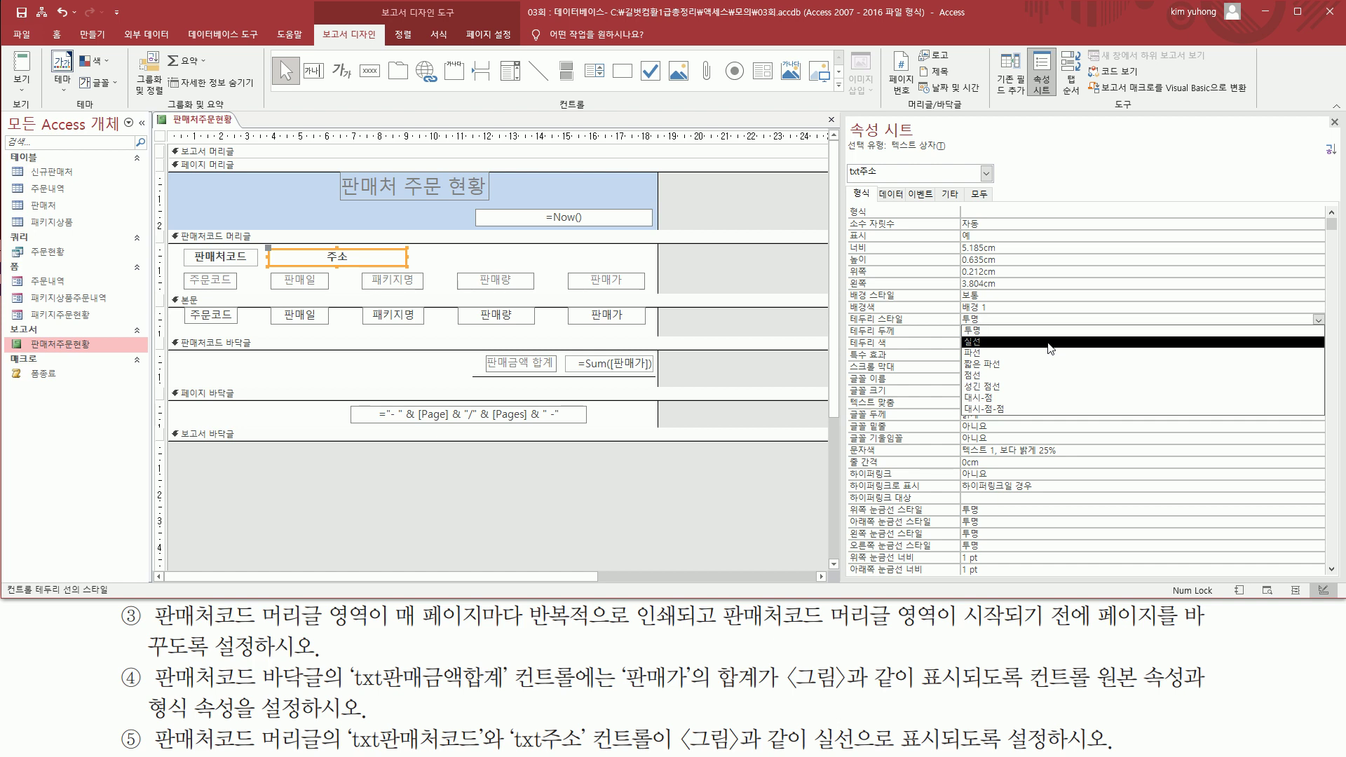
left_click(482, 259)
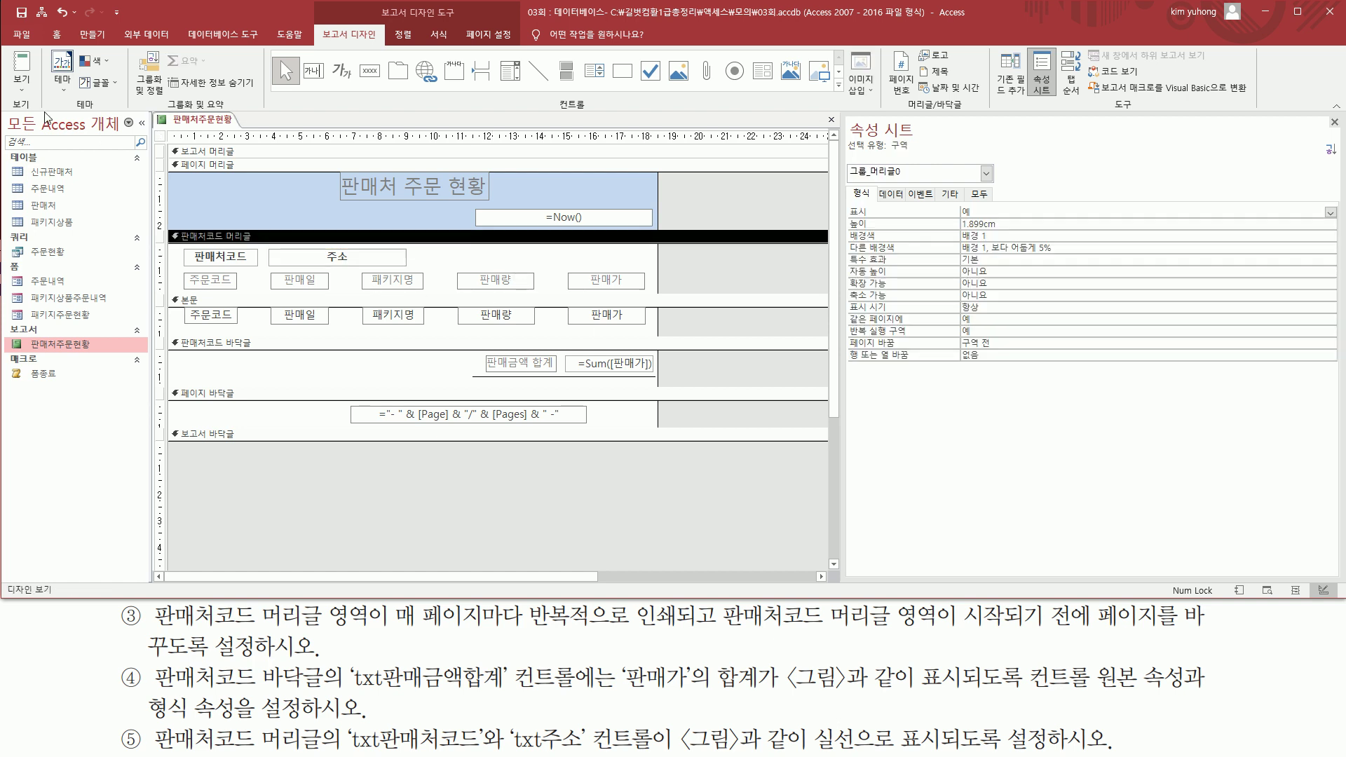
Check the borders of the 판매처코드 and 주소 controls in the report's print preview, and return to Design view.
left_click(22, 82)
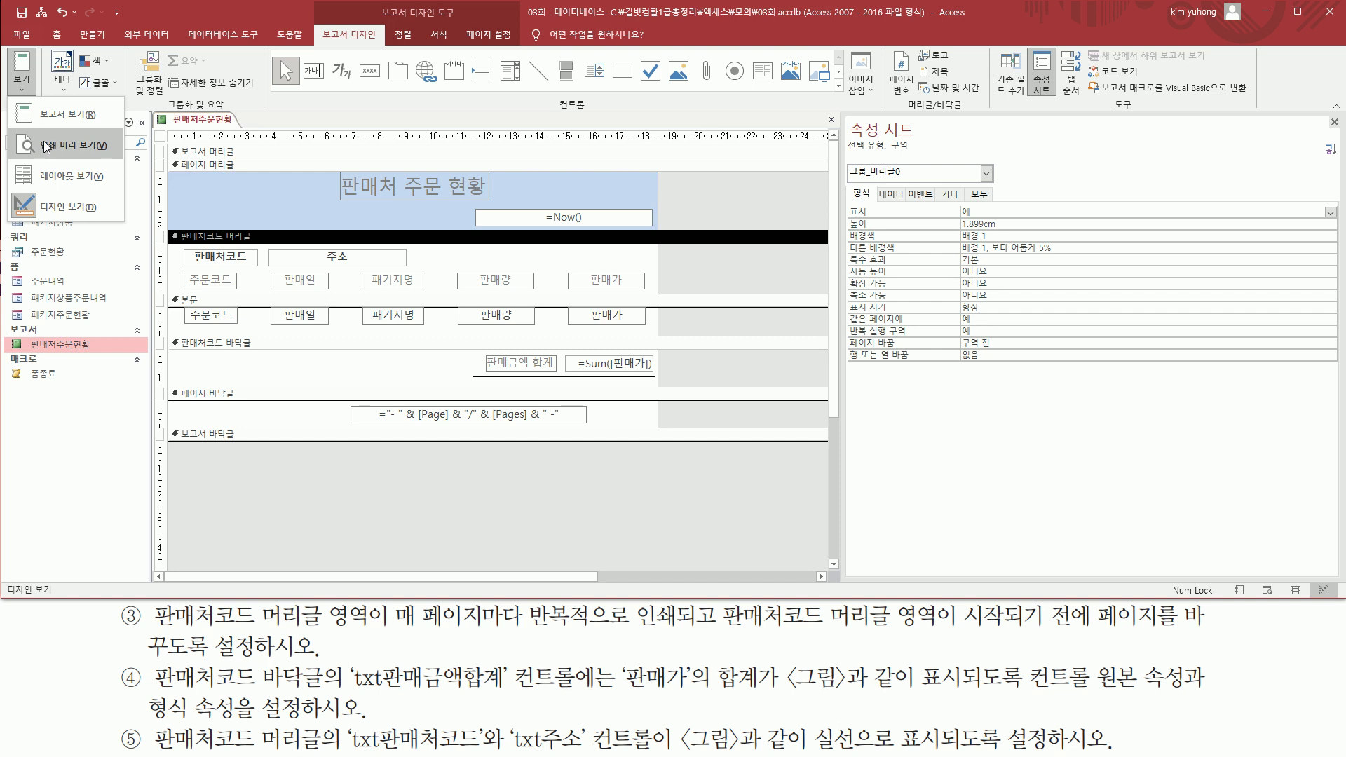
left_click(45, 145)
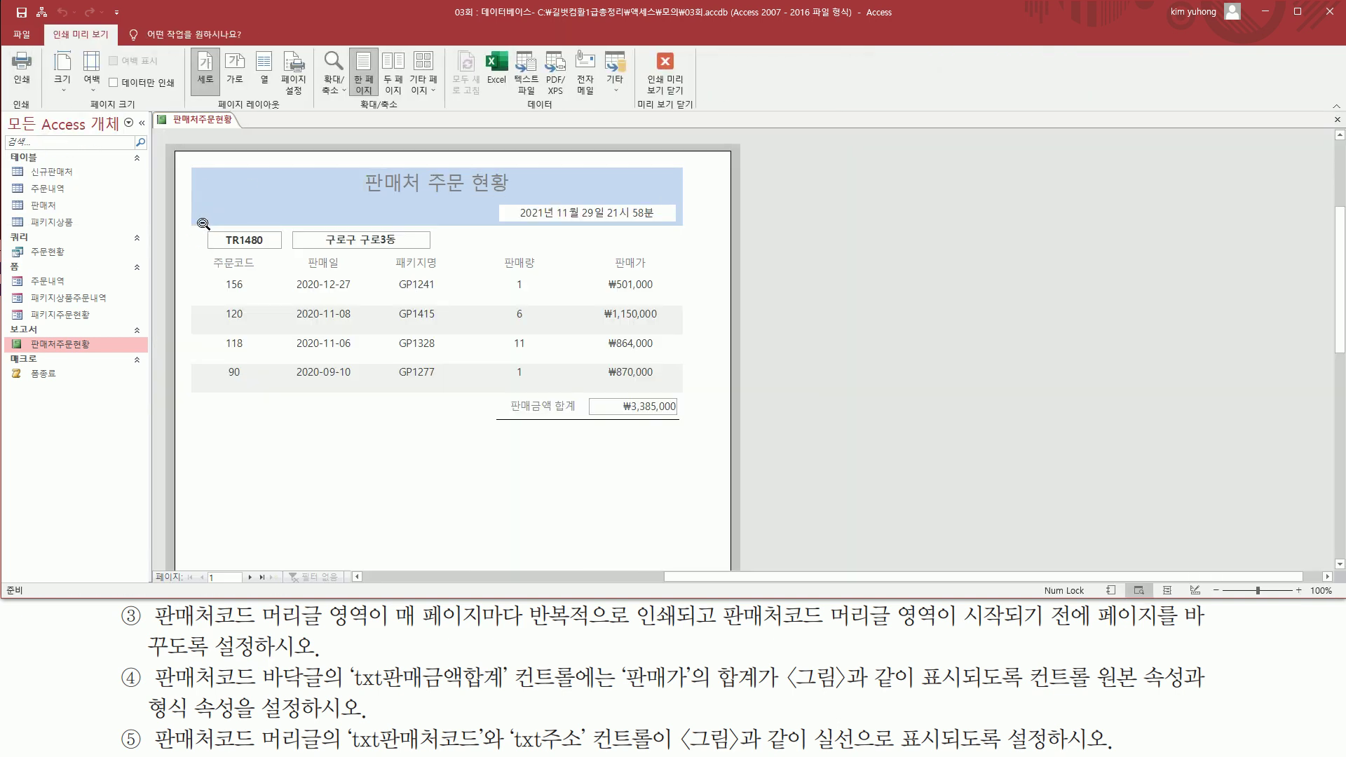
mouse_move(194, 221)
left_mouse_down()
mouse_move(474, 273)
mouse_move(459, 258)
left_mouse_up()
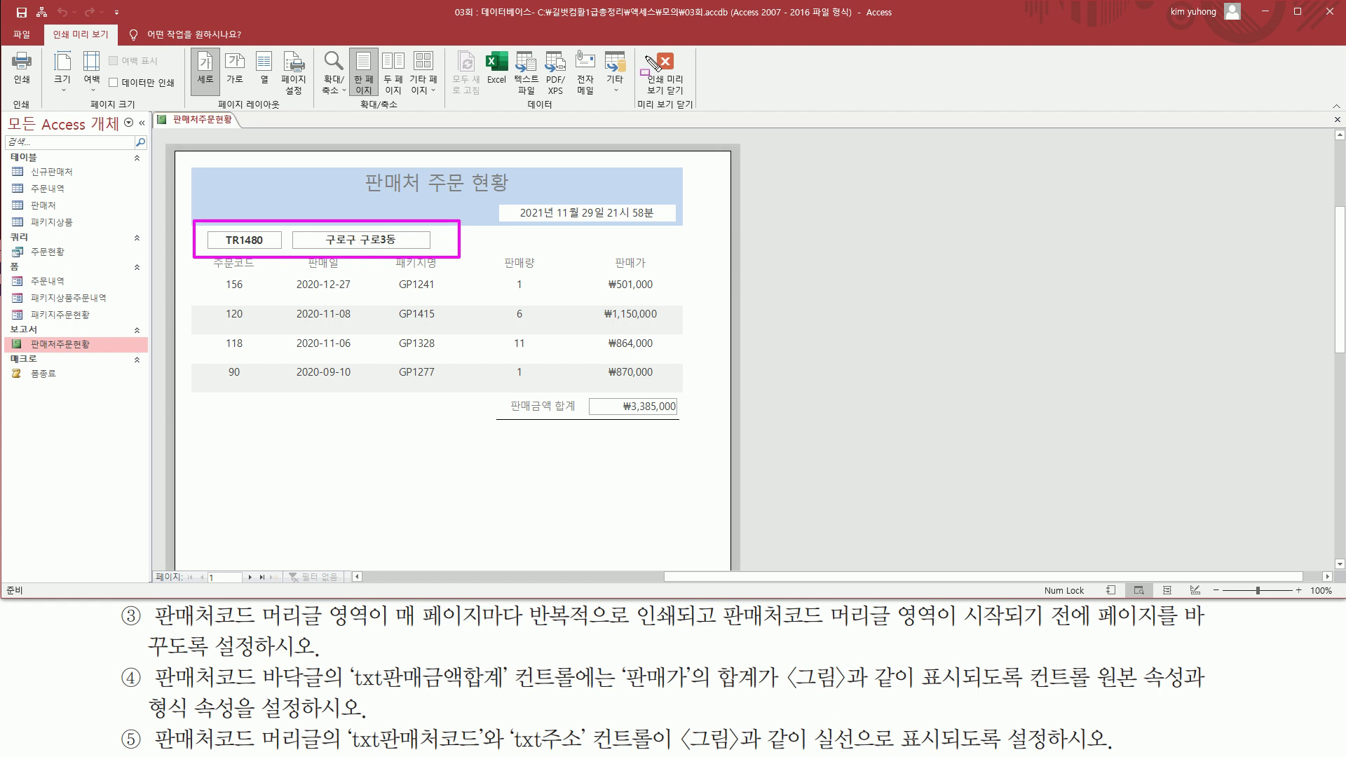
left_click(673, 92)
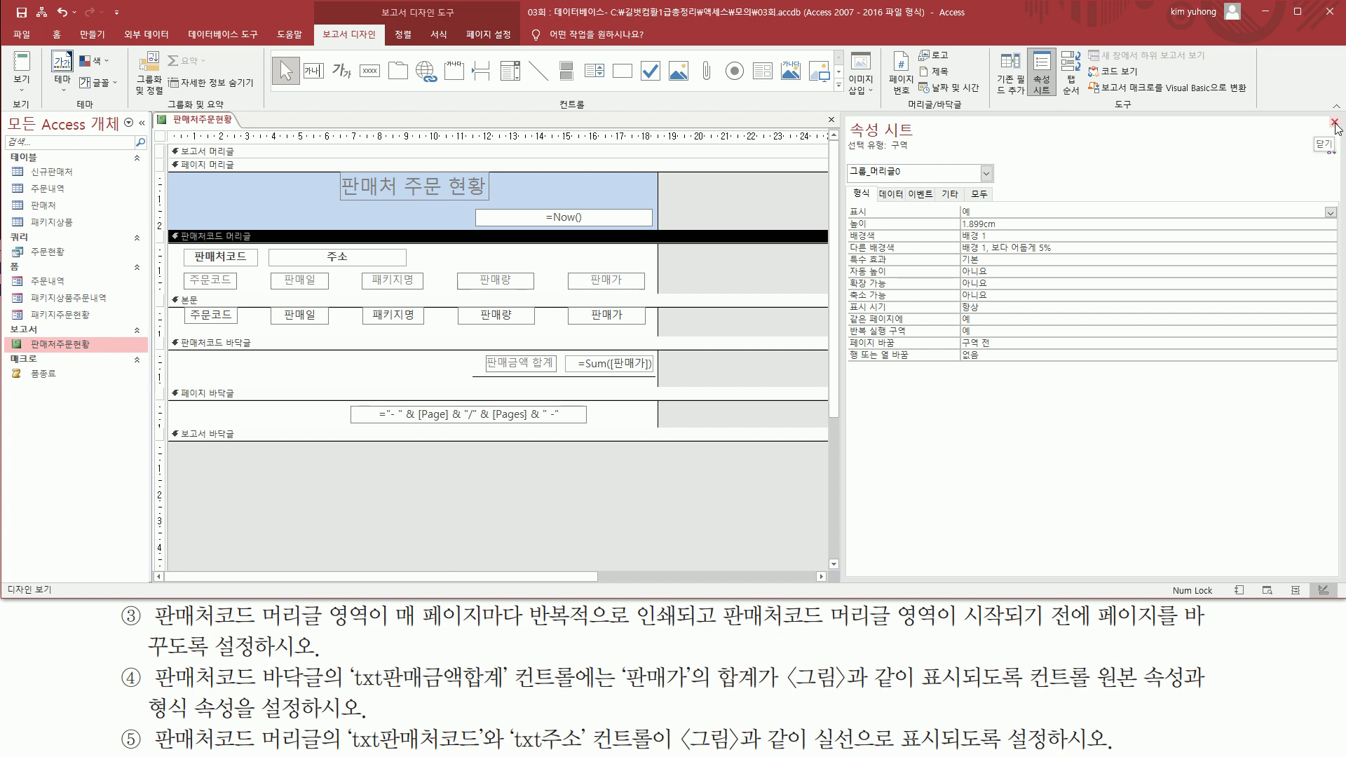
Close the property sheet and the 판매처주문현황 report, saving the design changes.
left_click(1334, 122)
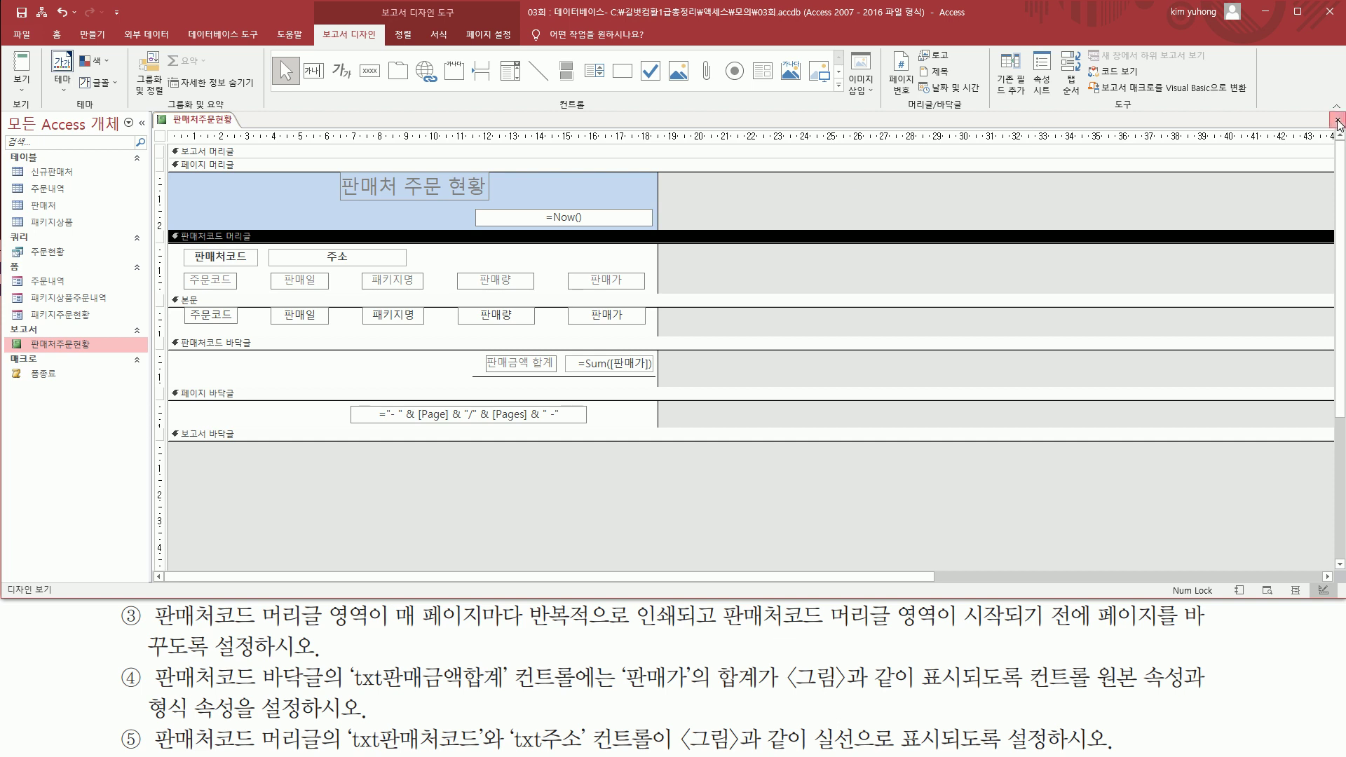
left_click(1338, 119)
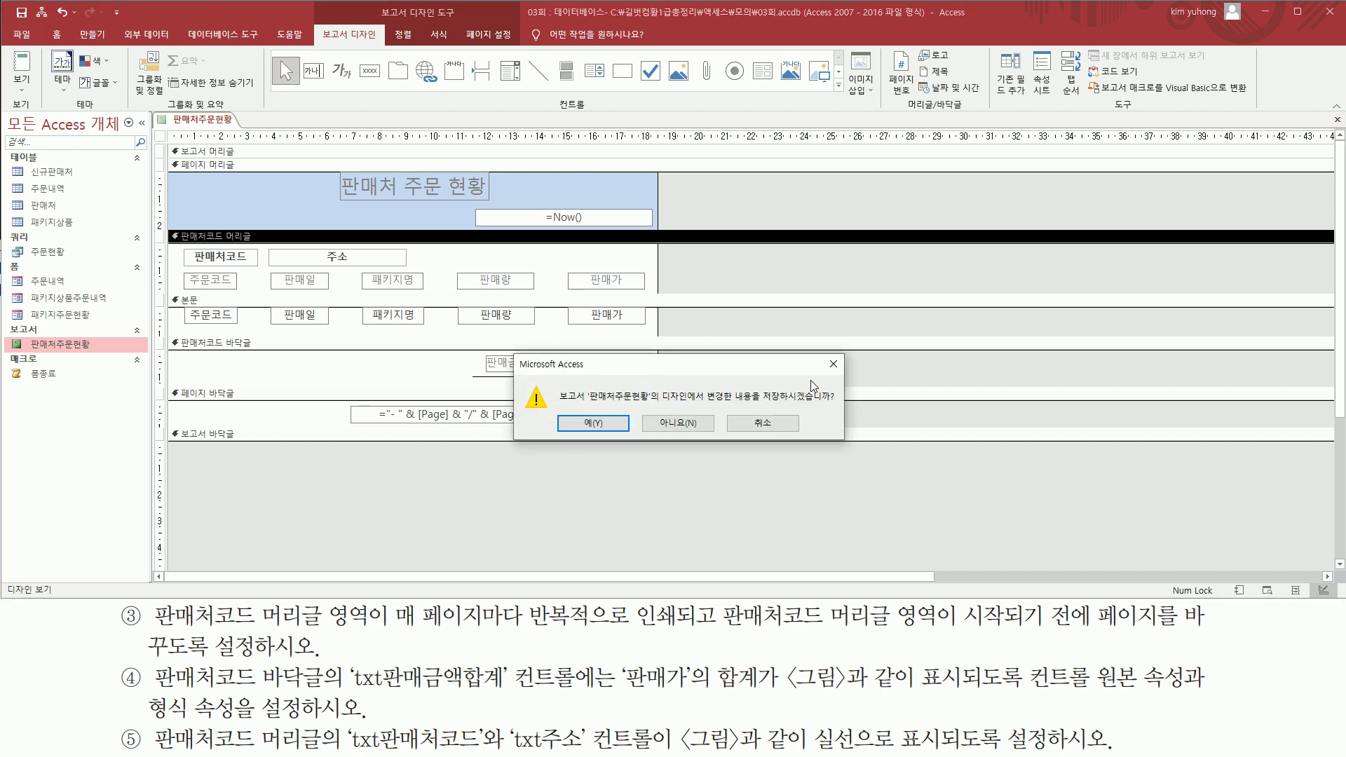
left_click(593, 423)
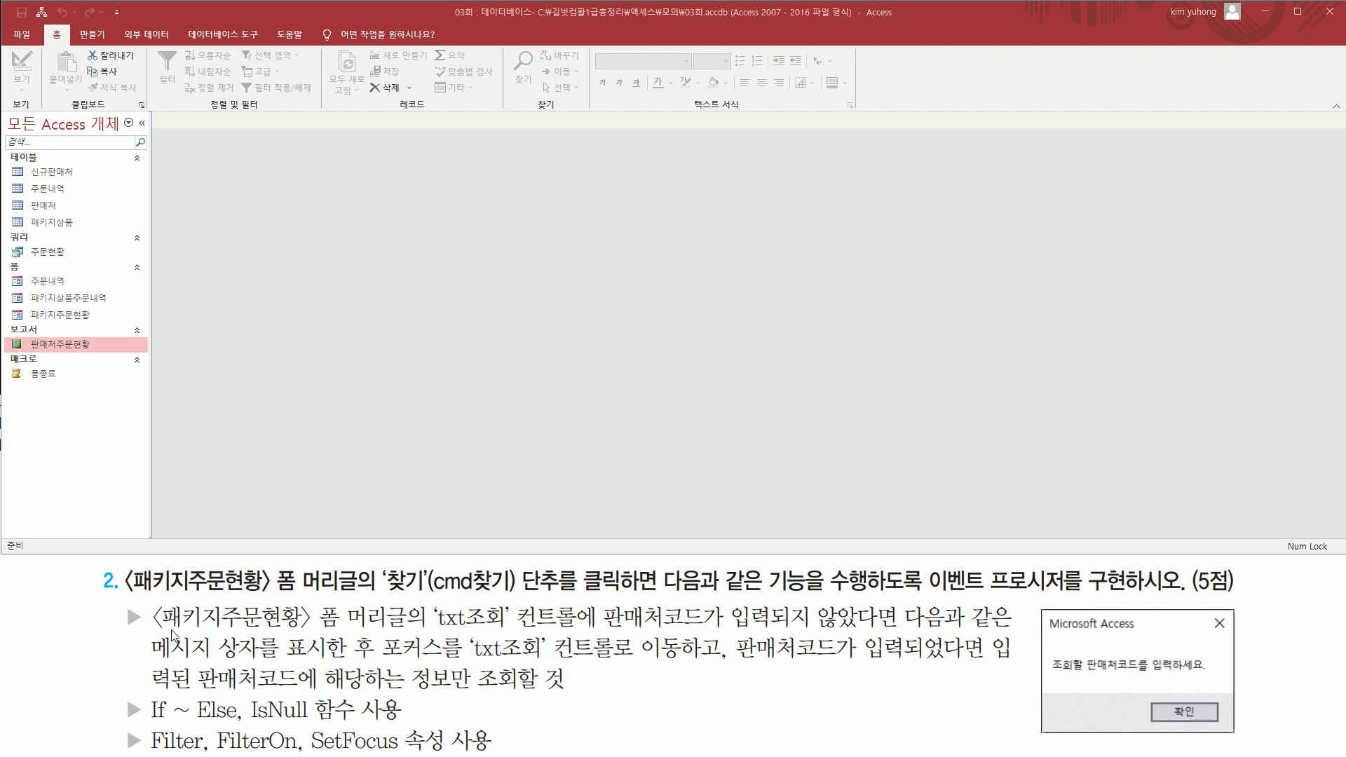
Open the 패키지주문현황 form named in exercise 2.
mouse_move(123, 597)
left_mouse_down()
mouse_move(277, 601)
mouse_move(315, 573)
mouse_move(278, 577)
left_mouse_up()
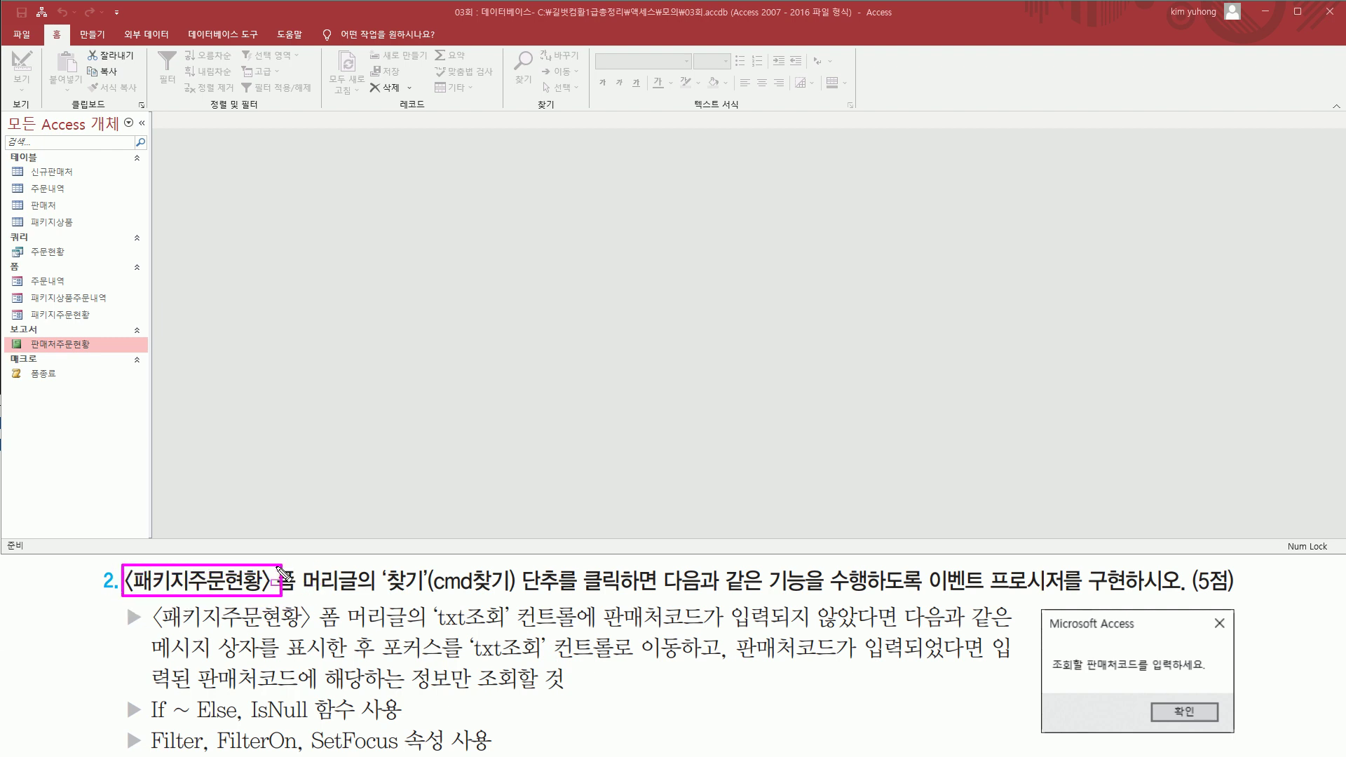
left_click_drag(24, 303, 112, 329)
key("Escape")
left_click(85, 317)
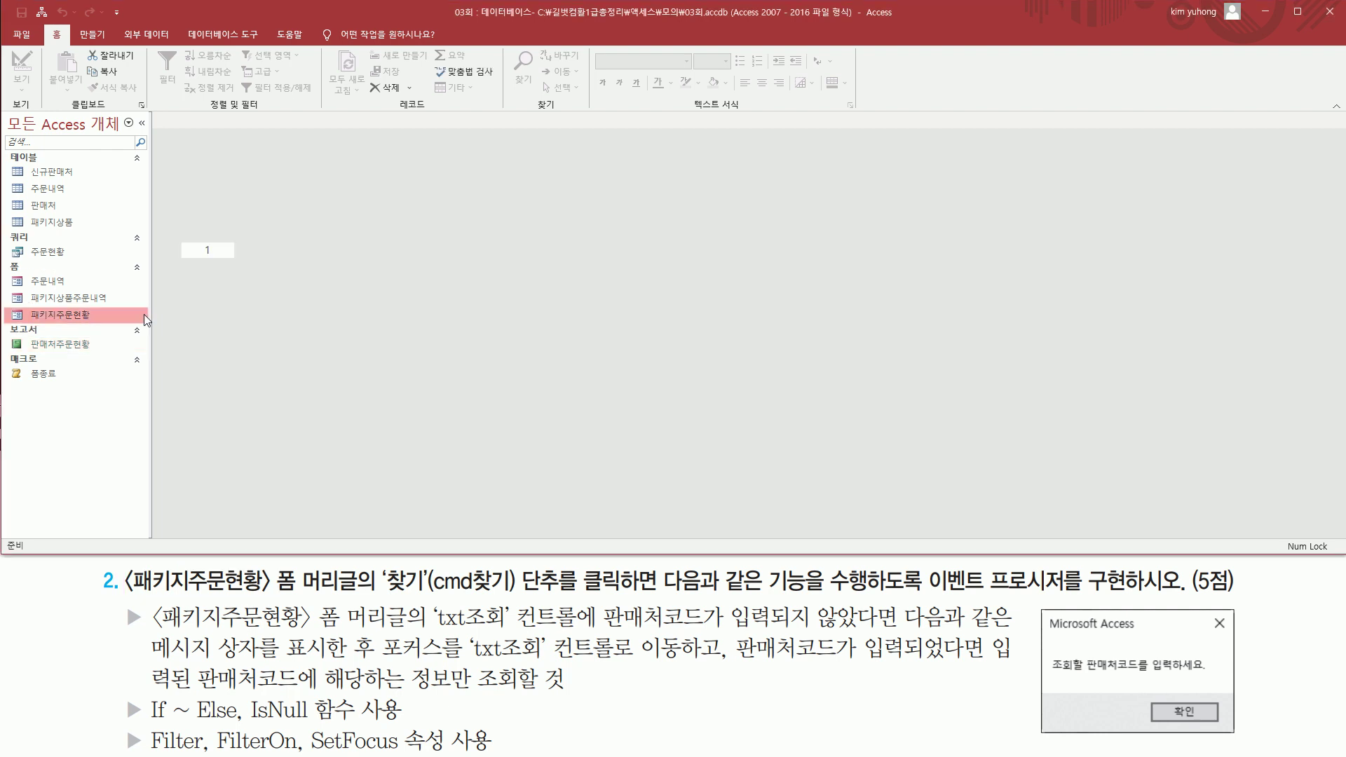
double_click(86, 314)
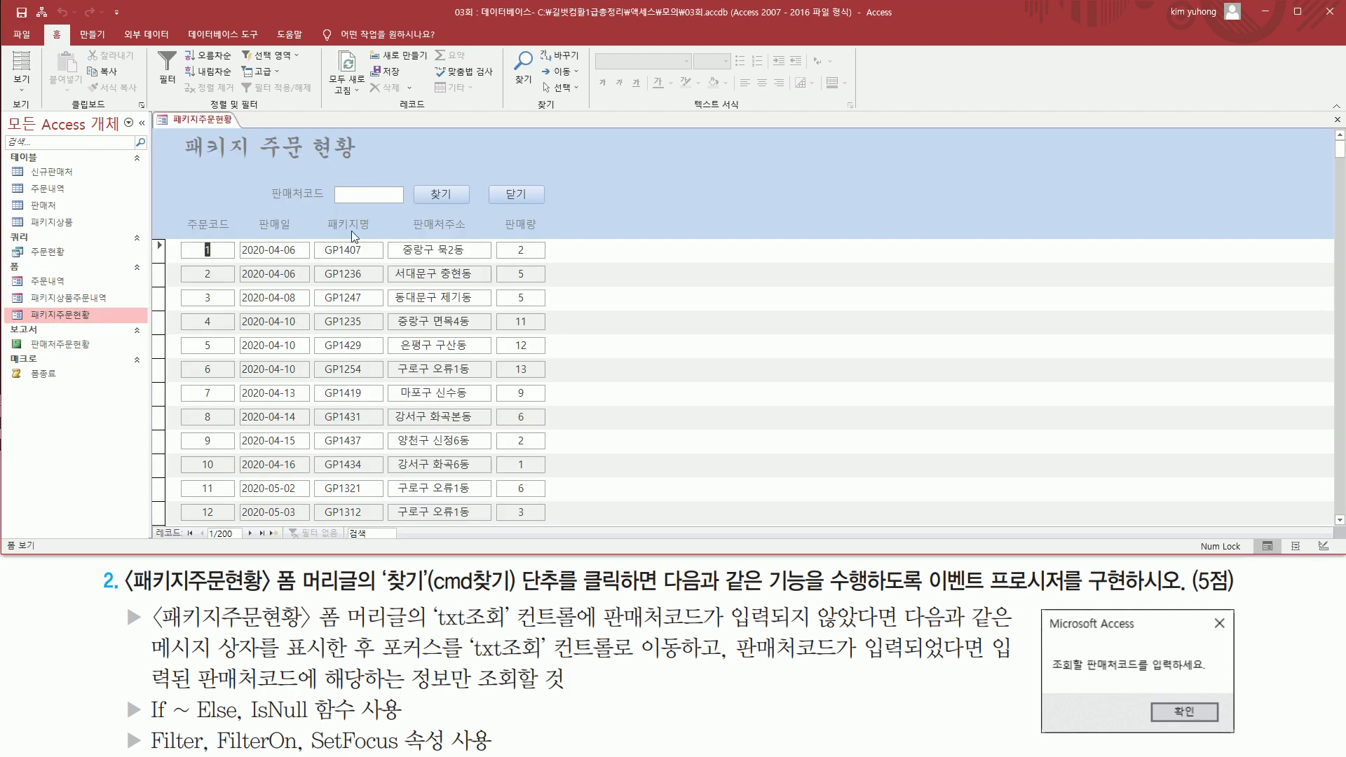
Read which form header button and text box the event procedure in exercise 2 involves, locating both on the form.
mouse_move(270, 563)
left_mouse_down()
mouse_move(297, 592)
mouse_move(576, 593)
left_mouse_up()
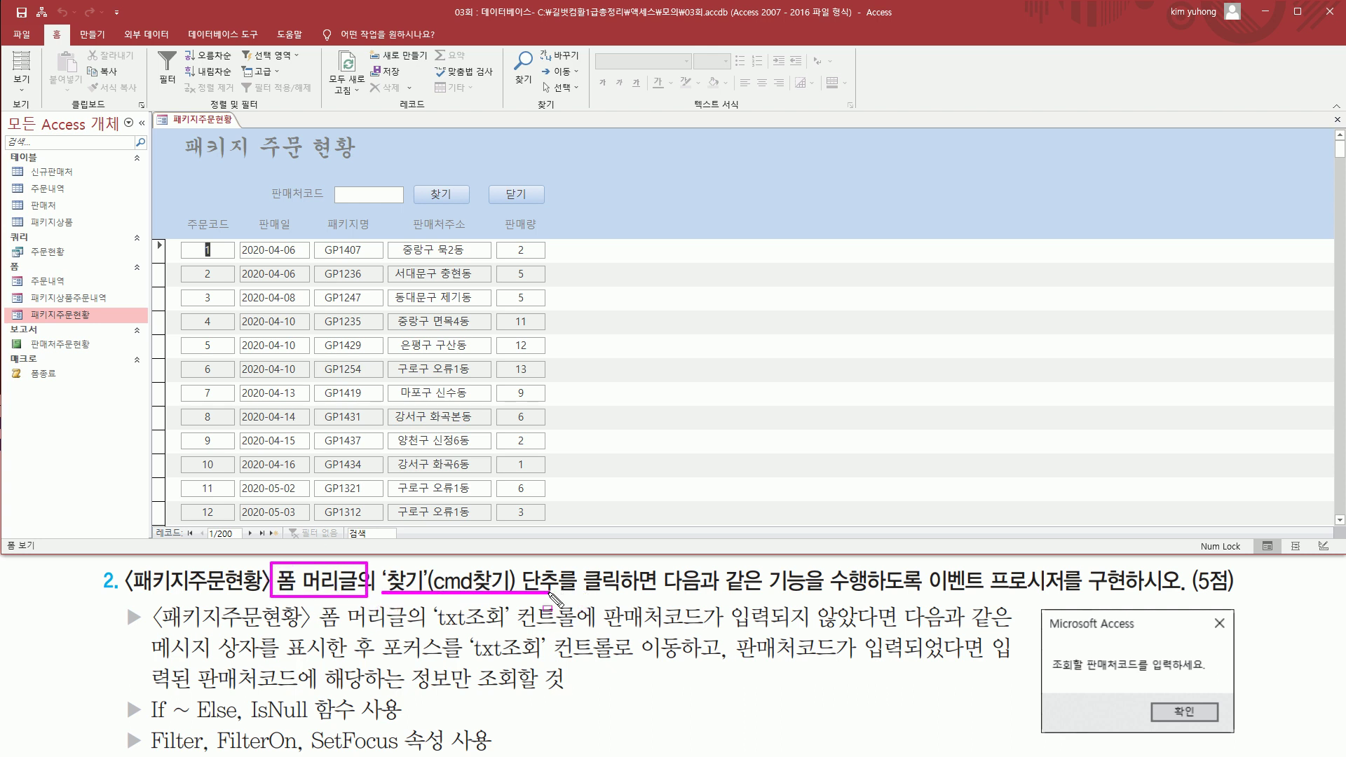
left_click_drag(423, 176, 470, 214)
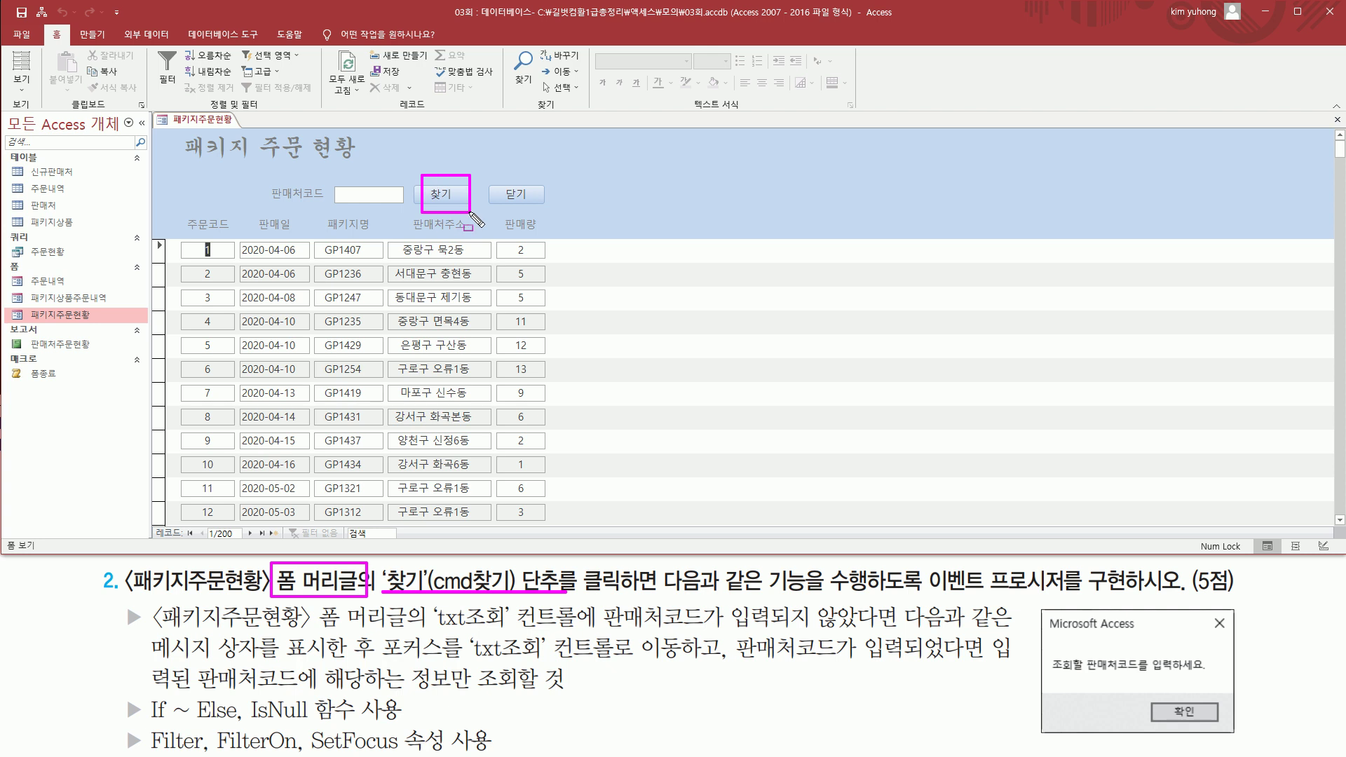
mouse_move(581, 556)
left_mouse_down()
mouse_move(684, 613)
mouse_move(666, 598)
left_mouse_up()
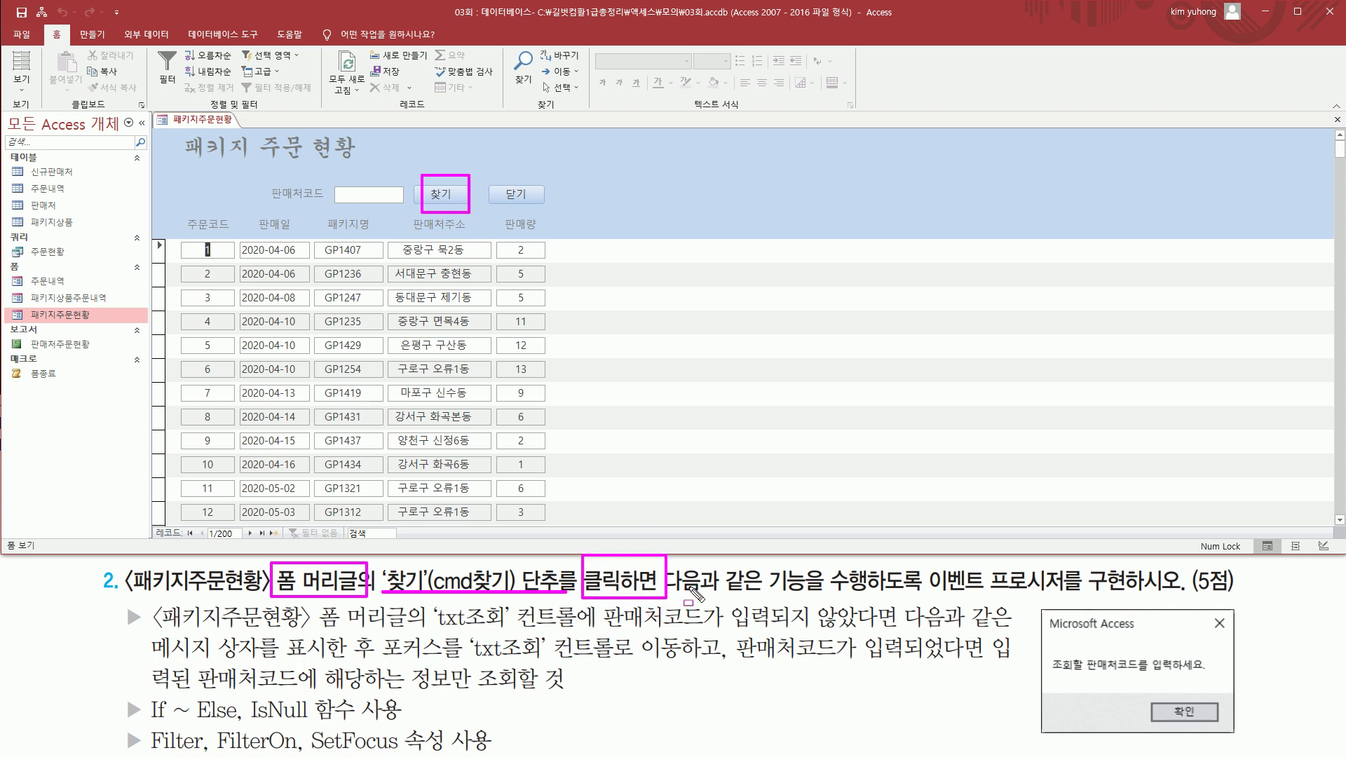
left_click_drag(930, 591, 1192, 592)
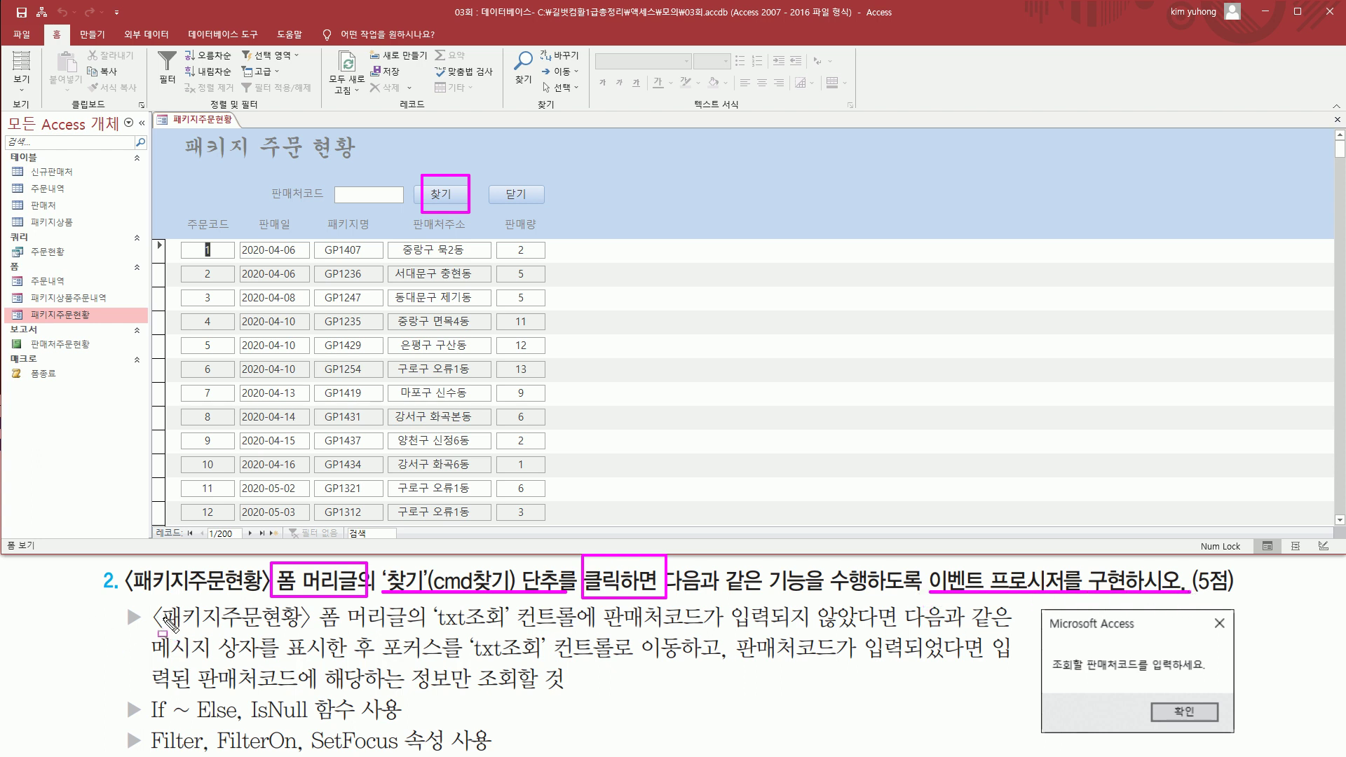
mouse_move(155, 628)
left_mouse_down()
mouse_move(582, 638)
mouse_move(578, 626)
left_mouse_up()
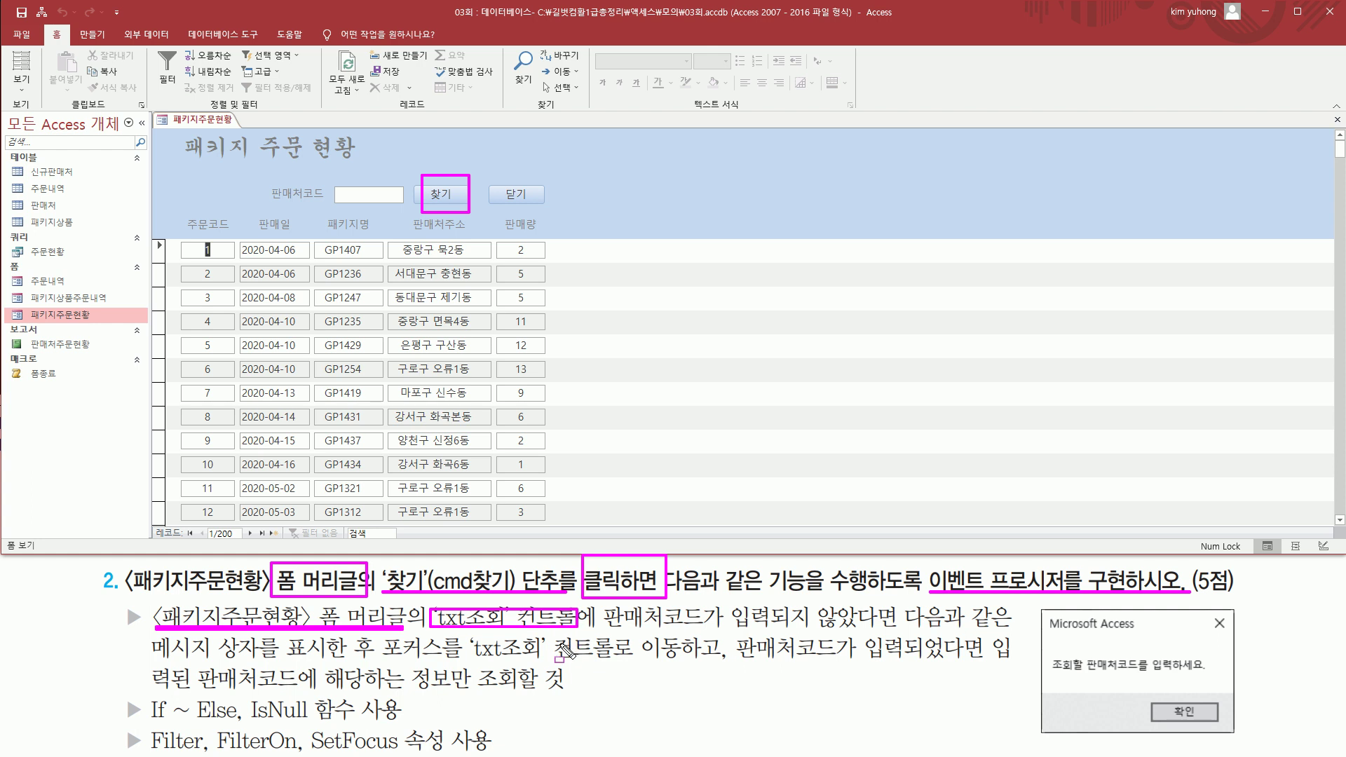
left_click_drag(329, 181, 405, 209)
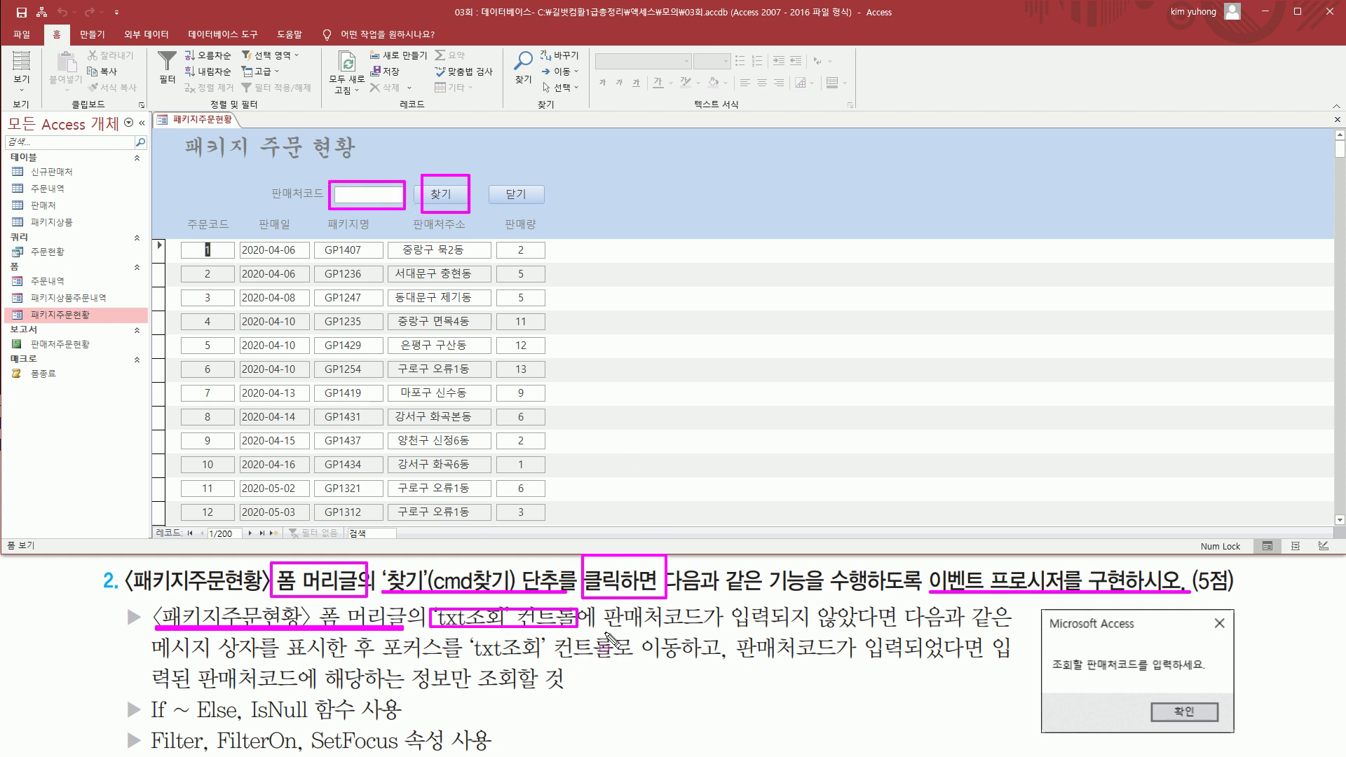
left_click_drag(605, 624, 895, 624)
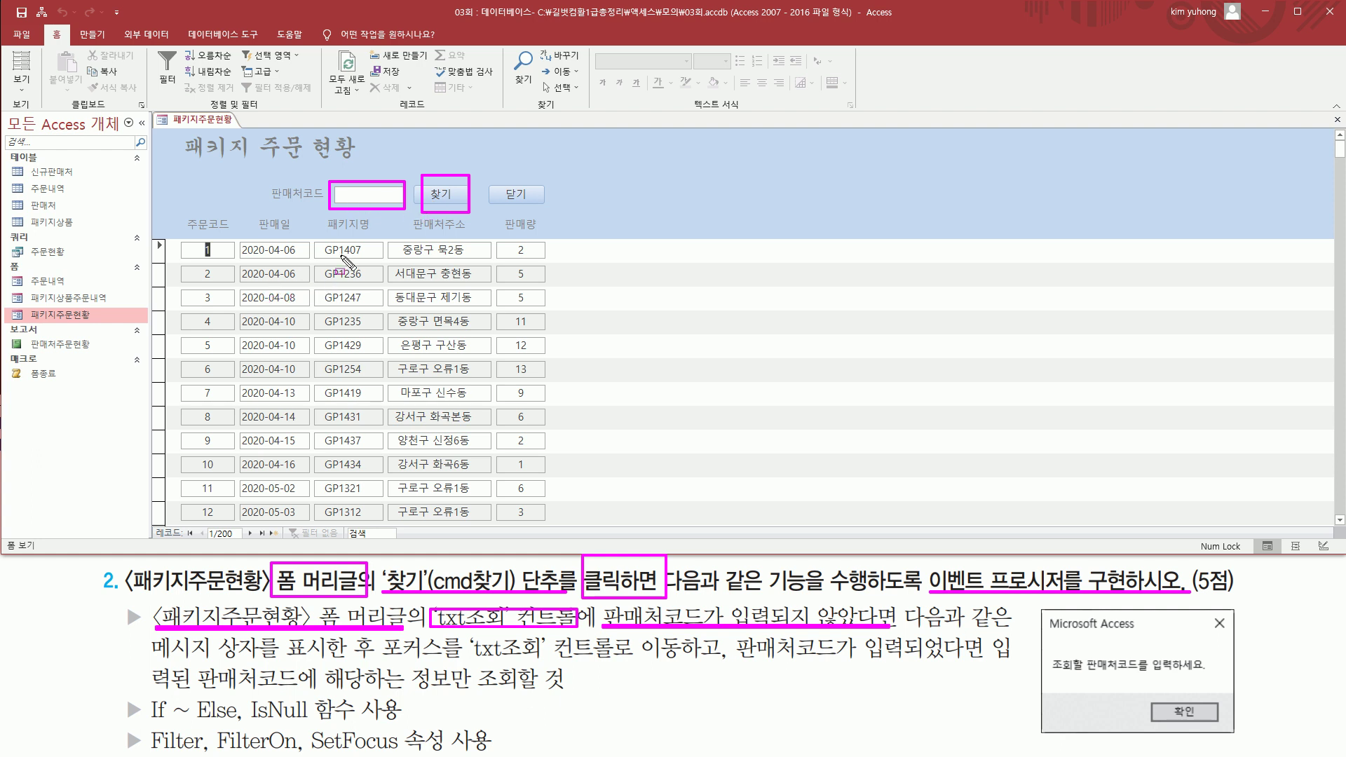
mouse_move(170, 237)
left_mouse_down()
mouse_move(472, 493)
mouse_move(581, 520)
mouse_move(561, 518)
left_mouse_up()
key("Escape")
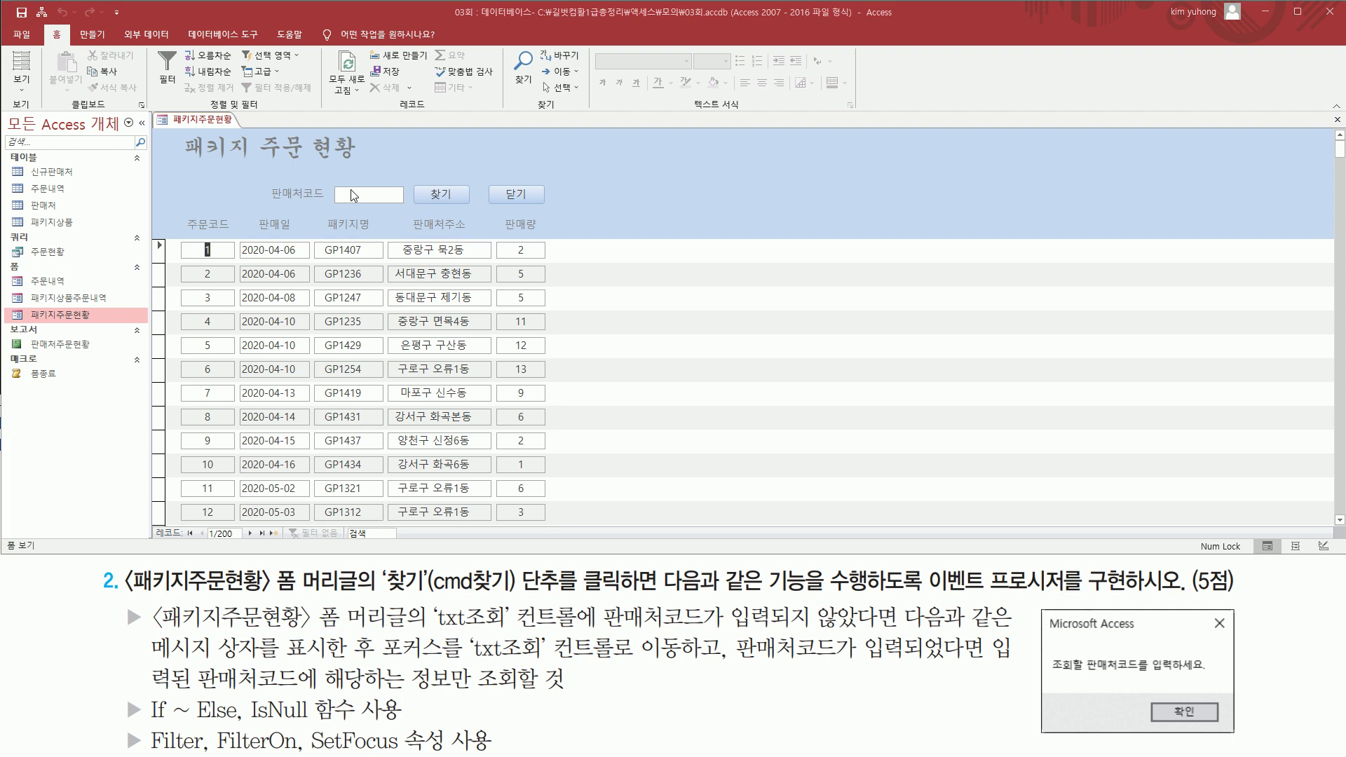
Examine the required message box, focus move and lookup behaviour for an empty and a filled-in 판매처코드.
mouse_move(335, 178)
left_mouse_down()
mouse_move(386, 208)
mouse_move(466, 206)
left_mouse_up()
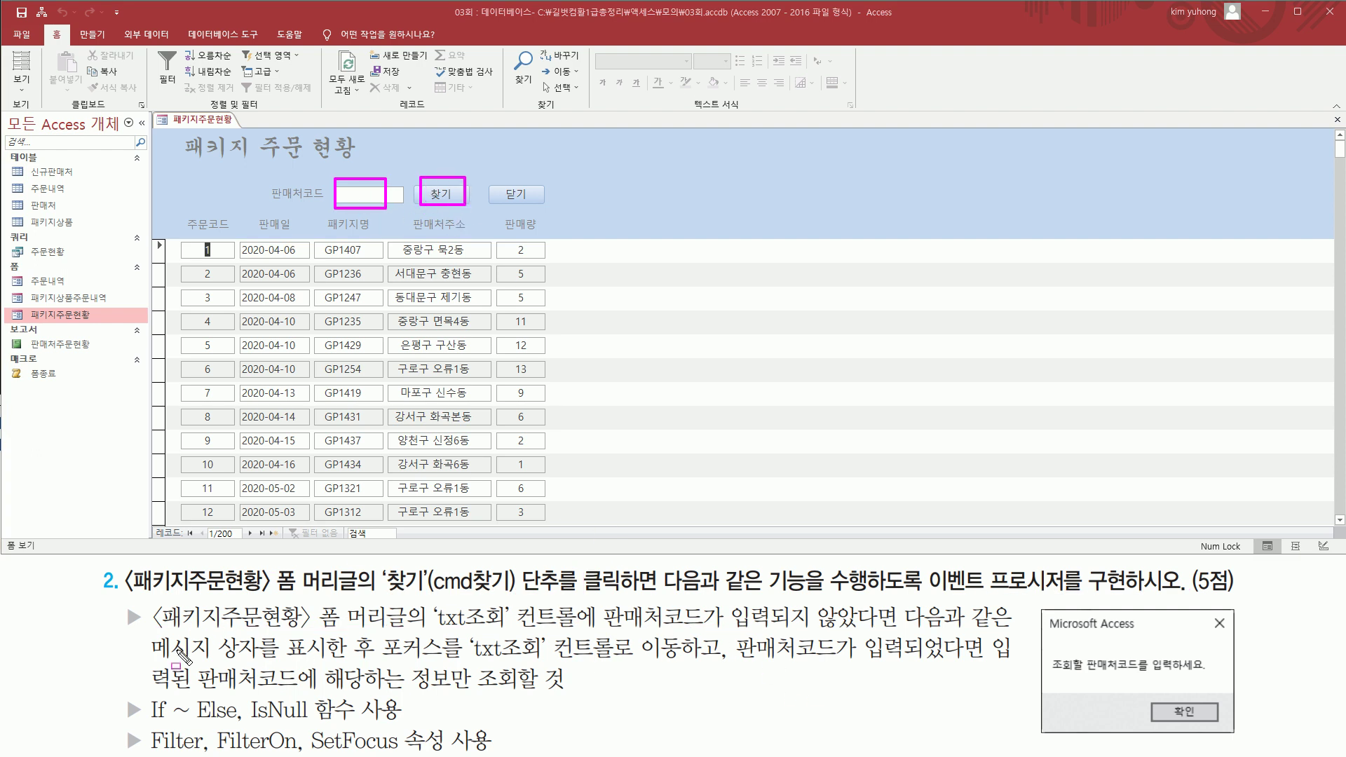
left_click_drag(148, 660, 696, 660)
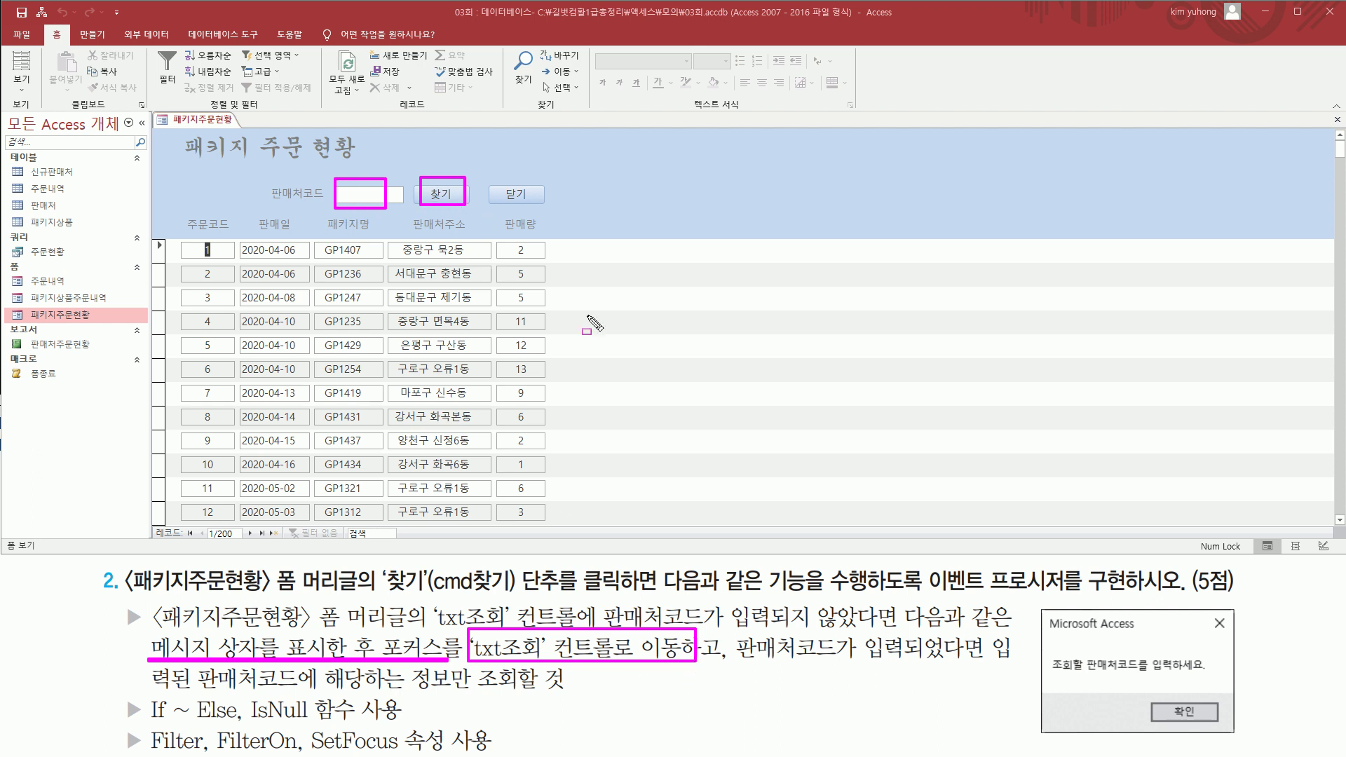
mouse_move(1044, 605)
left_mouse_down()
mouse_move(1057, 642)
mouse_move(1245, 739)
left_mouse_up()
left_click_drag(1045, 672, 1206, 671)
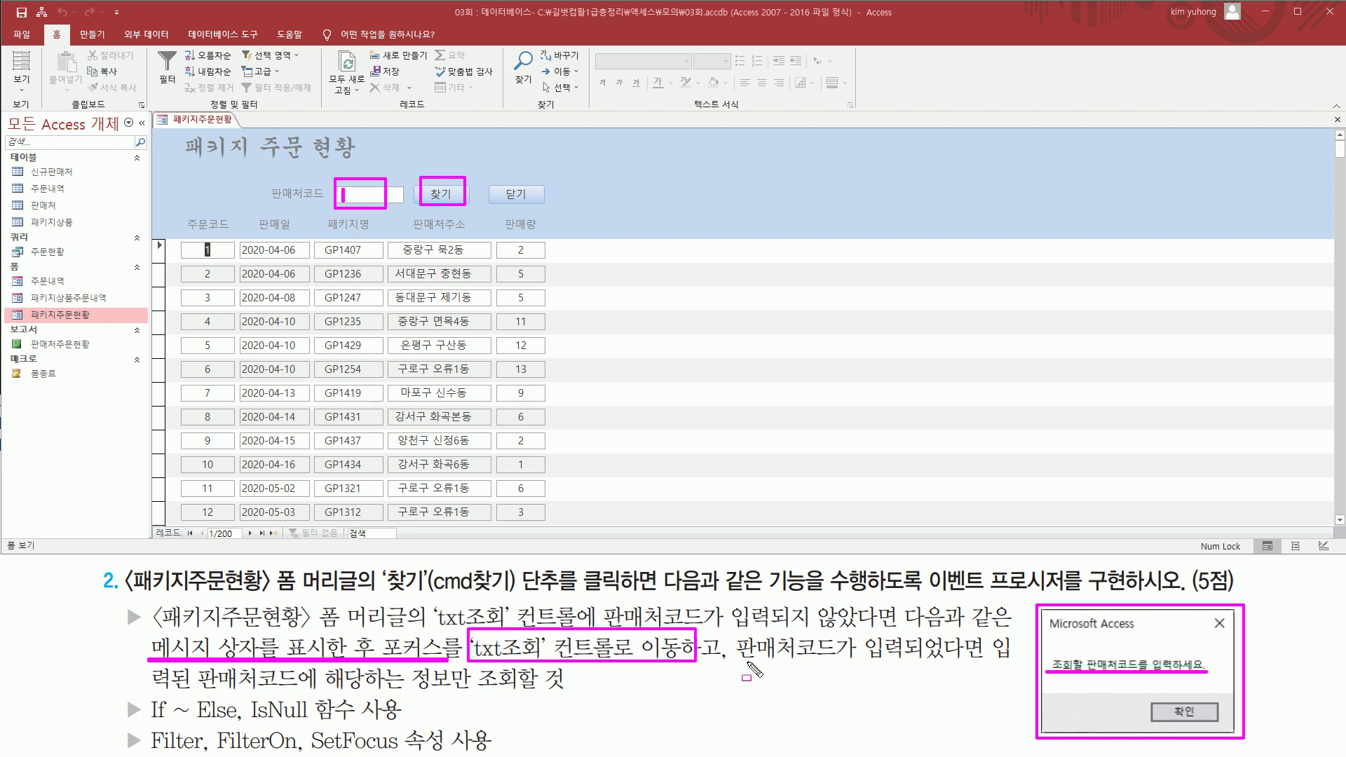
mouse_move(736, 662)
left_mouse_down()
mouse_move(1007, 669)
mouse_move(986, 662)
left_mouse_up()
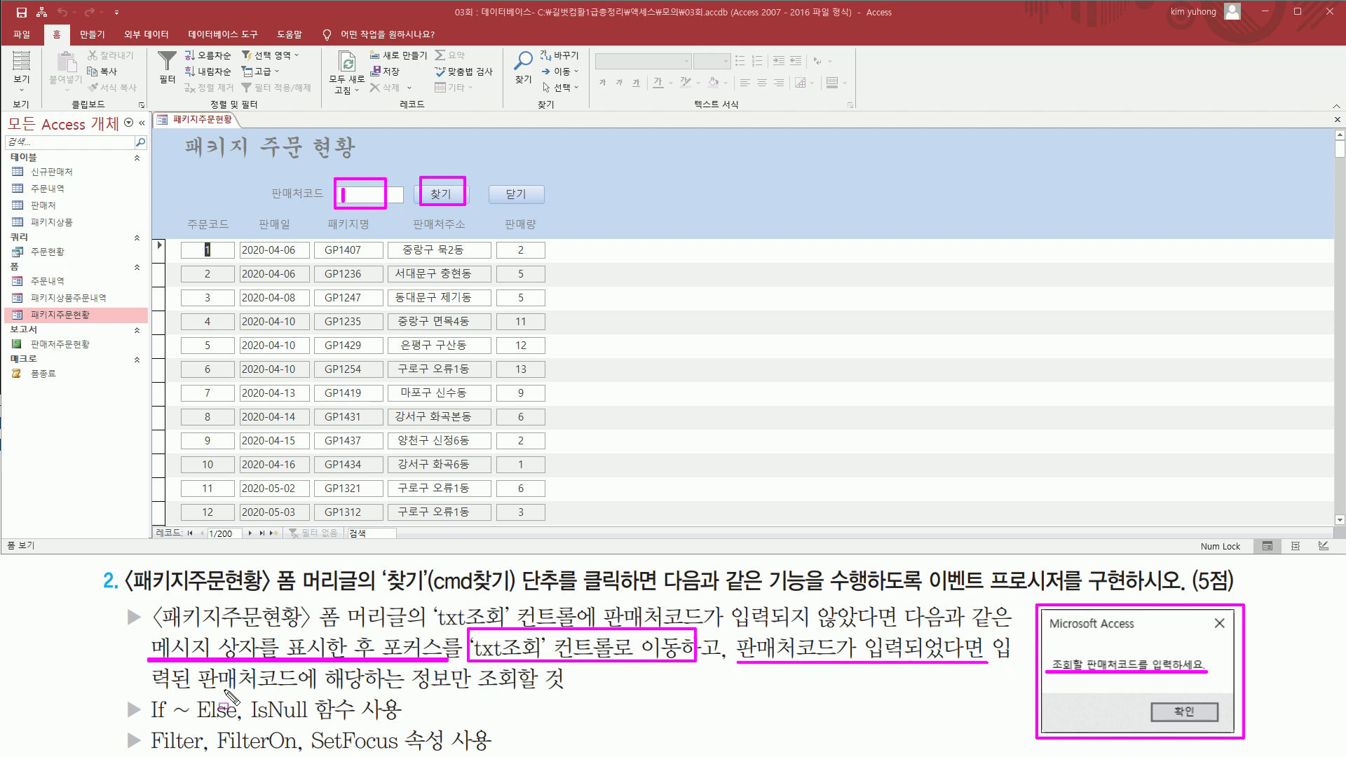
left_click_drag(199, 686, 557, 688)
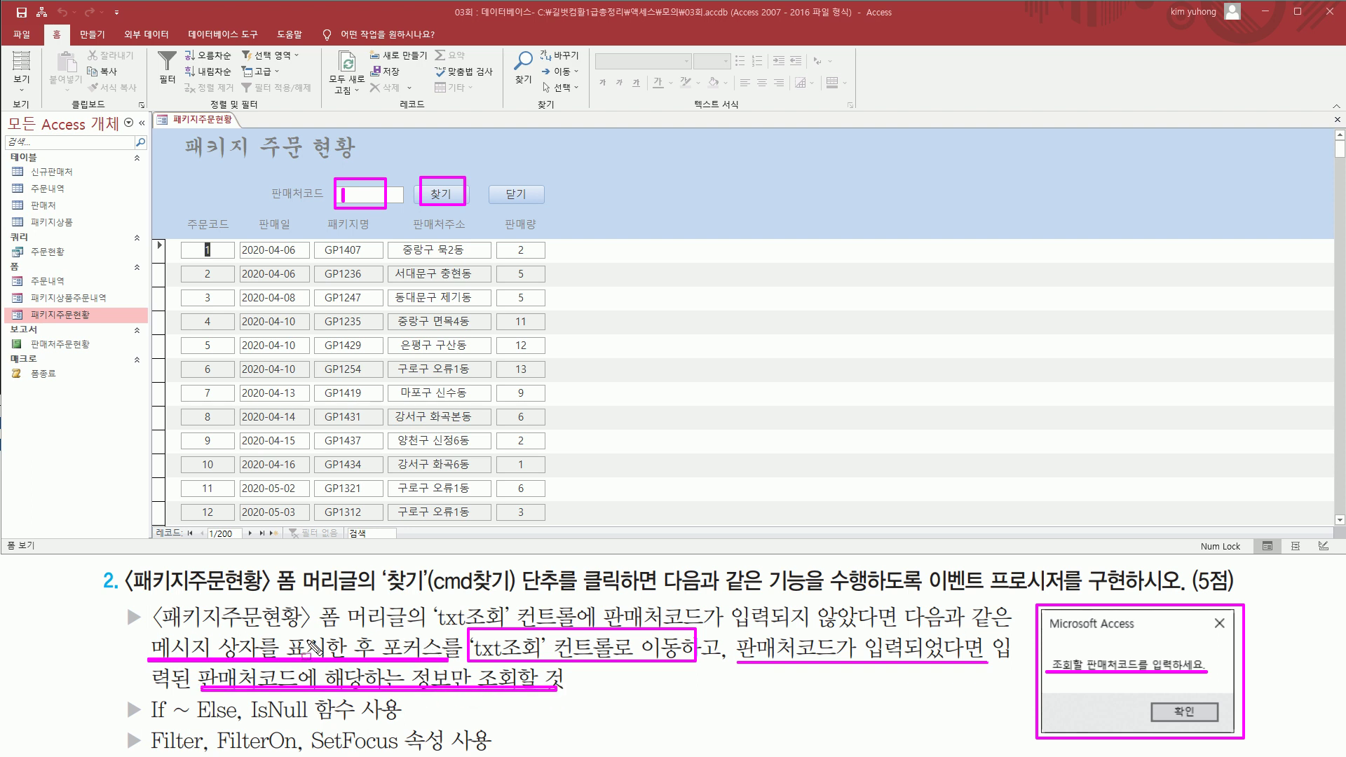
key("e")
Match the required If ~ Else, IsNull, SetFocus, Filter and FilterOn elements to the lookup conditions described in the exercise.
left_click_drag(413, 181, 474, 206)
left_click_drag(338, 201, 393, 201)
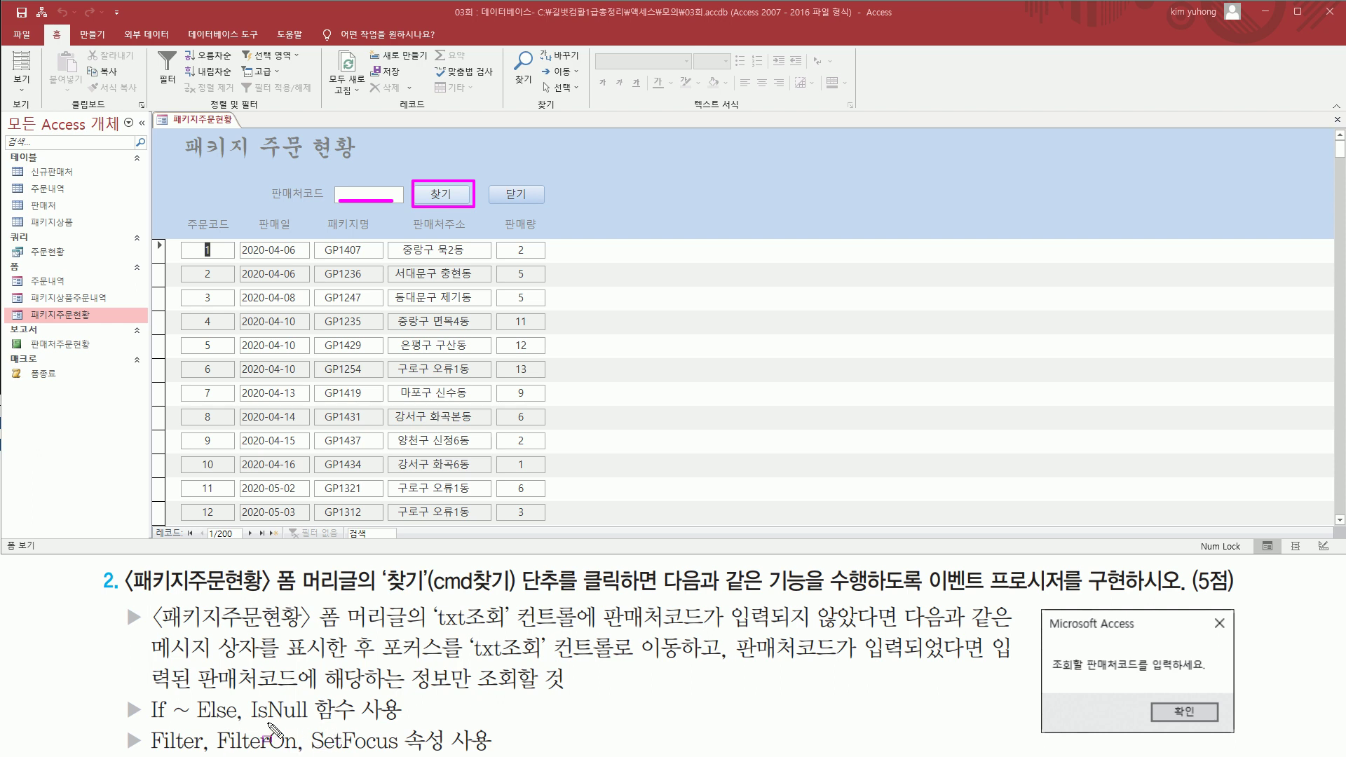
mouse_move(146, 692)
left_mouse_down()
mouse_move(168, 716)
mouse_move(240, 723)
left_mouse_up()
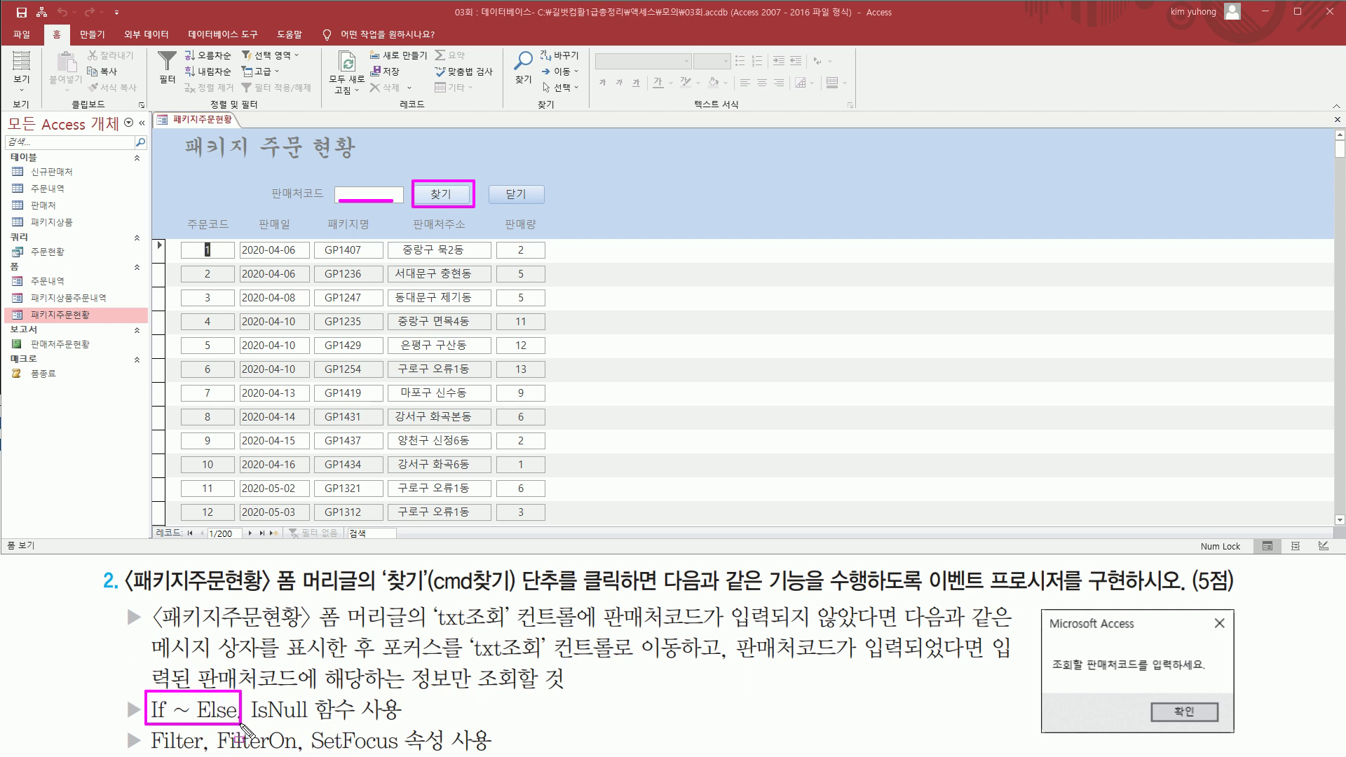
left_click_drag(432, 626, 568, 629)
left_click_drag(251, 720, 359, 722)
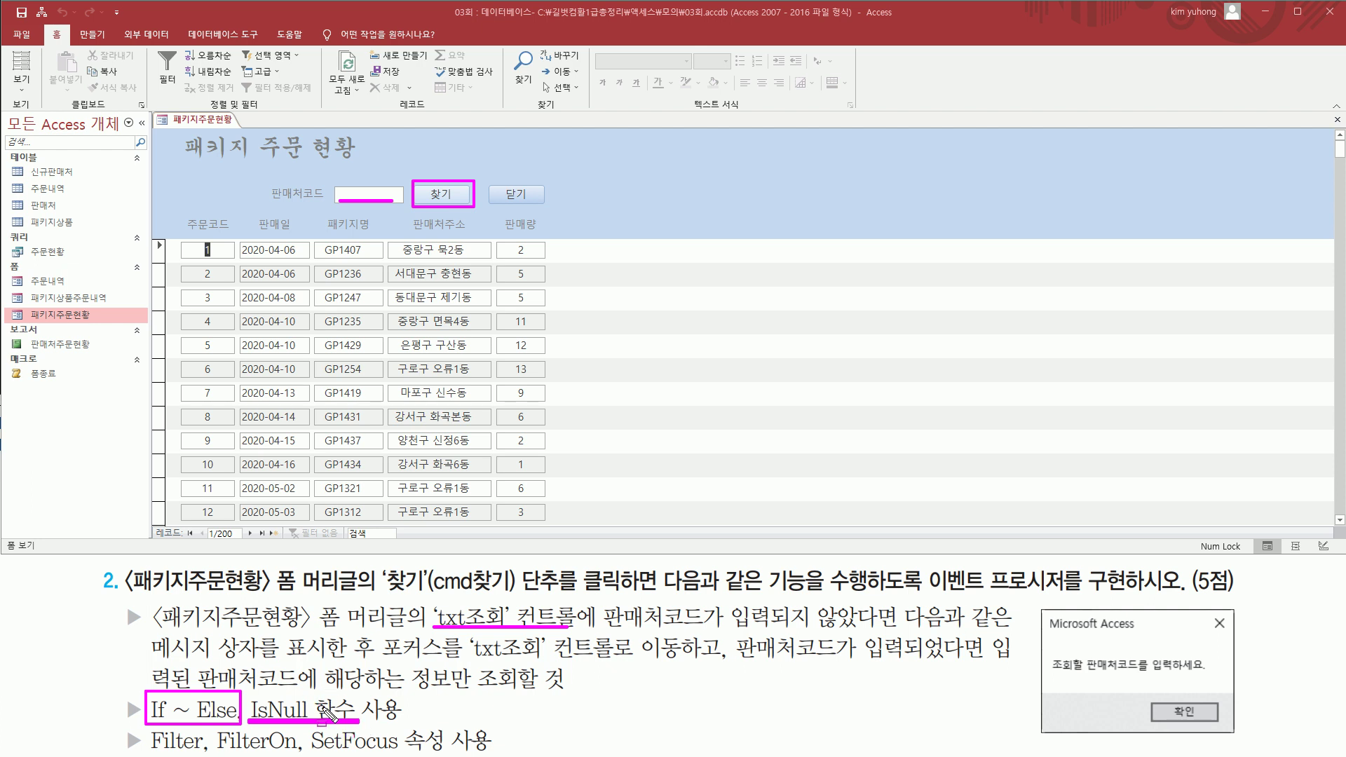
left_click_drag(1043, 614, 1234, 732)
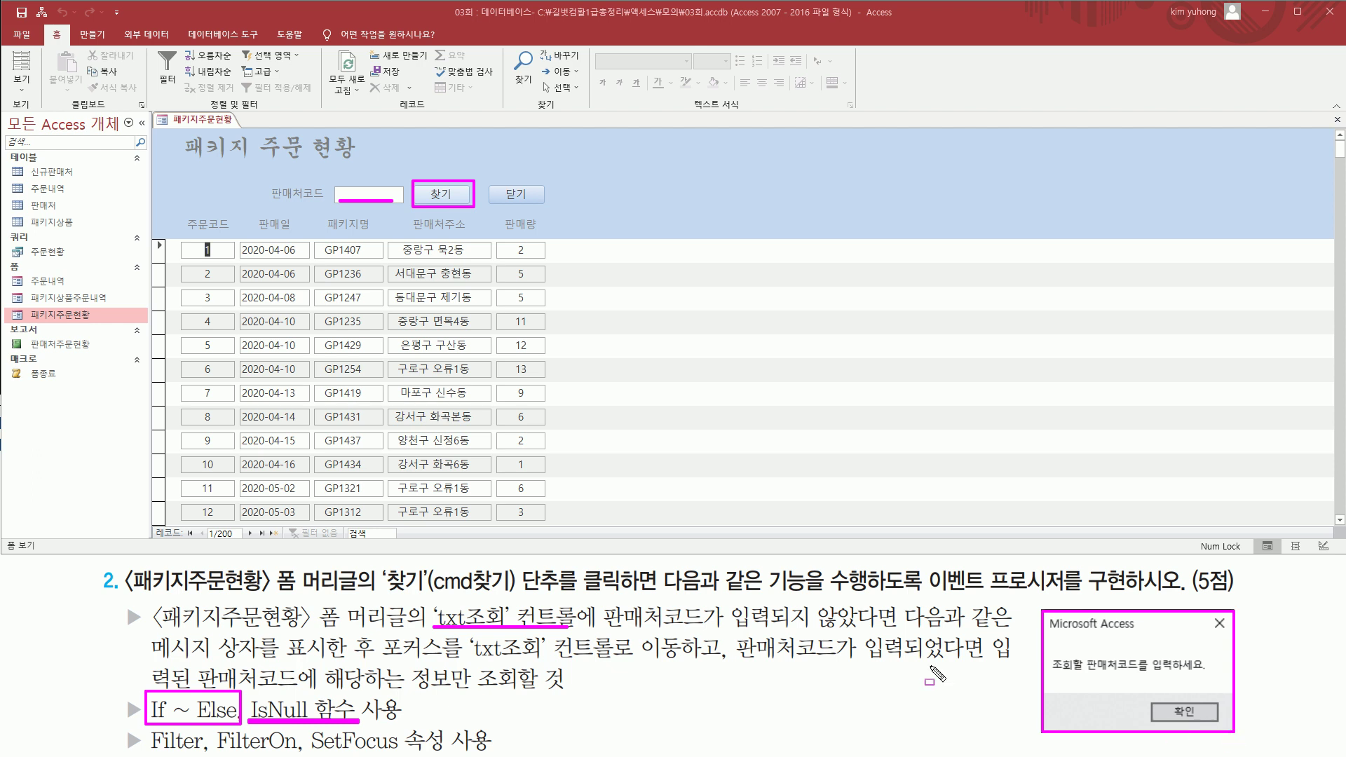
left_click_drag(376, 659, 677, 660)
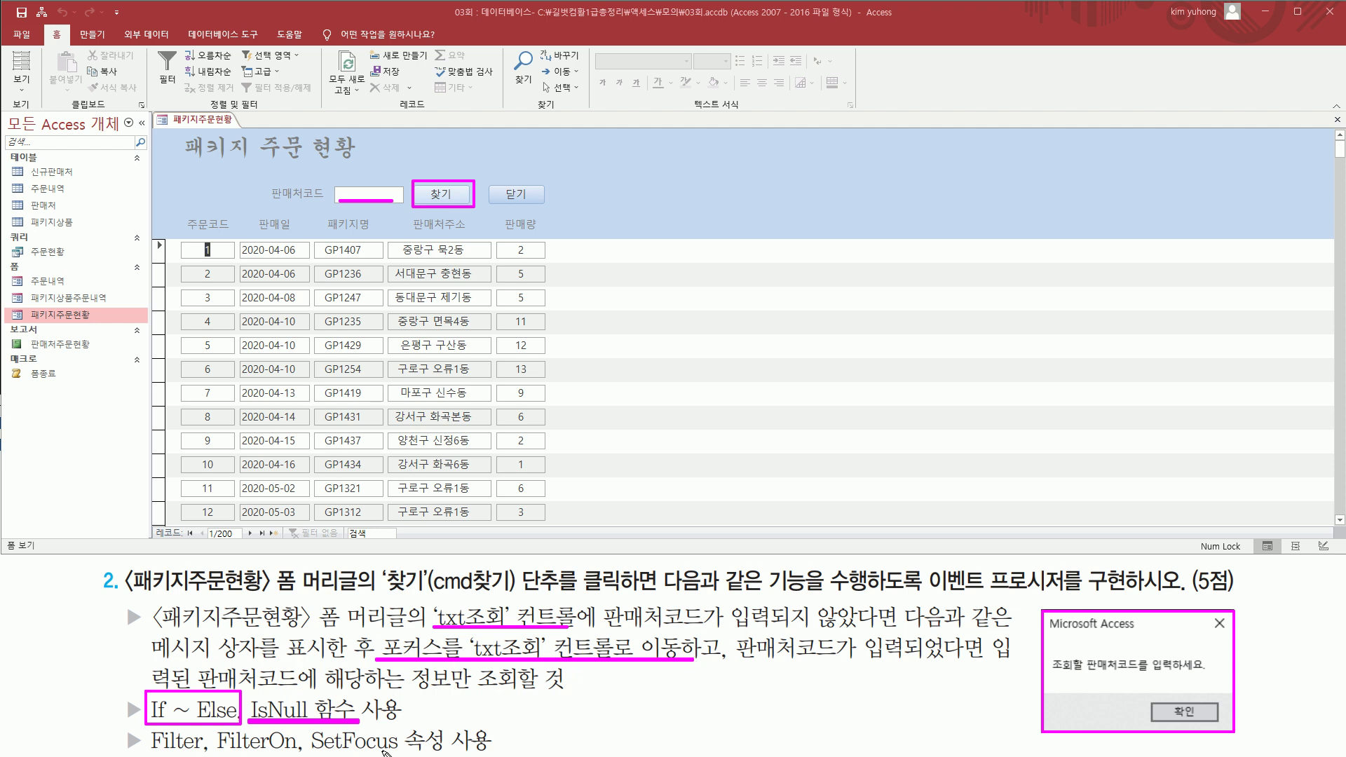
left_click_drag(312, 750, 463, 750)
key("Escape")
left_click_drag(741, 660, 997, 659)
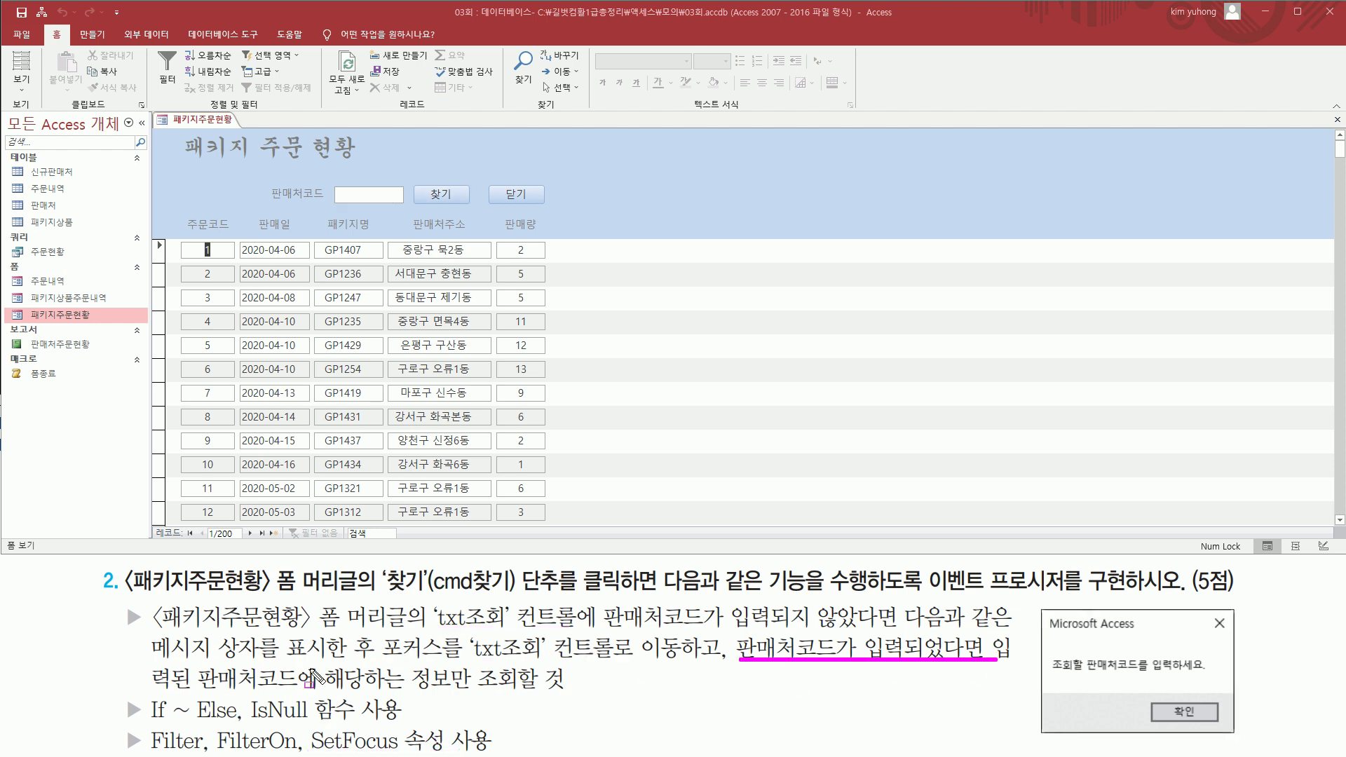
mouse_move(195, 660)
left_mouse_down()
mouse_move(210, 680)
mouse_move(567, 693)
left_mouse_up()
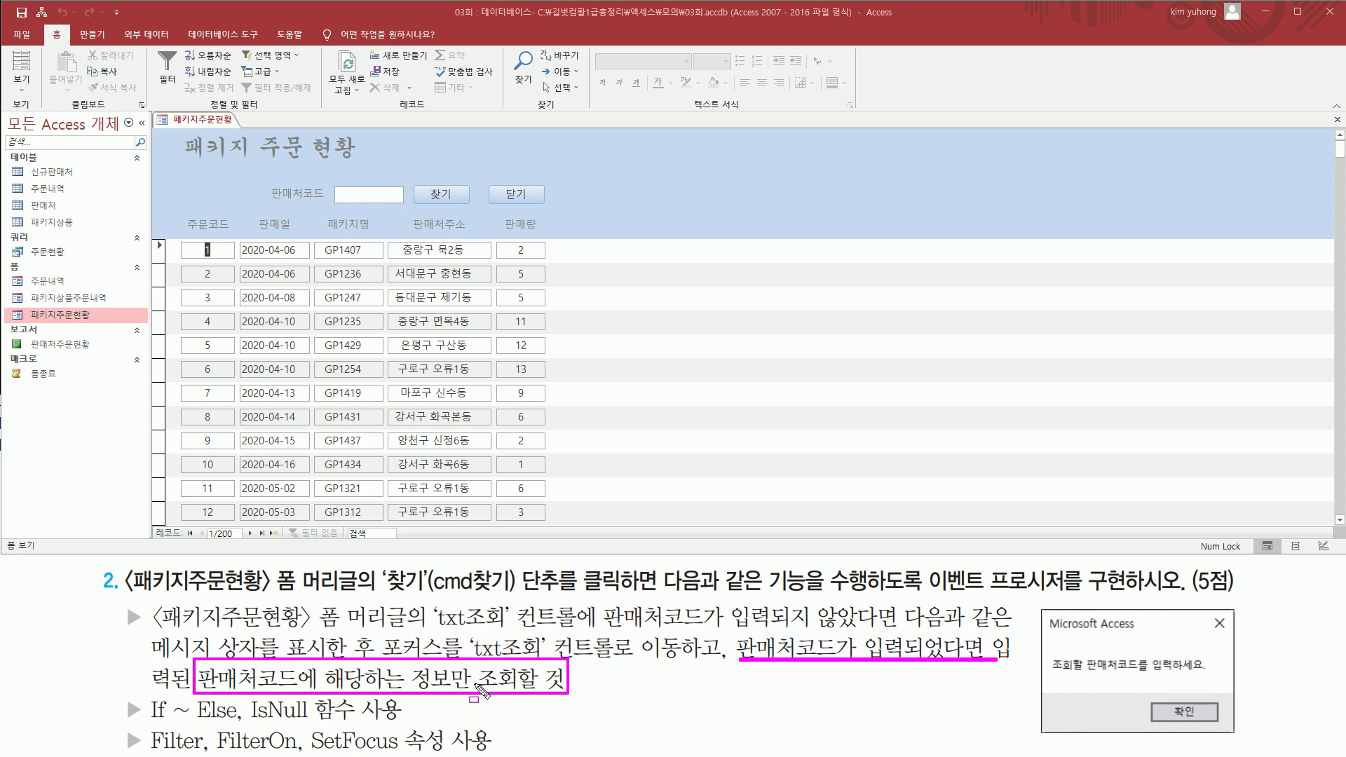
mouse_move(145, 723)
left_mouse_down()
mouse_move(153, 747)
mouse_move(303, 753)
left_mouse_up()
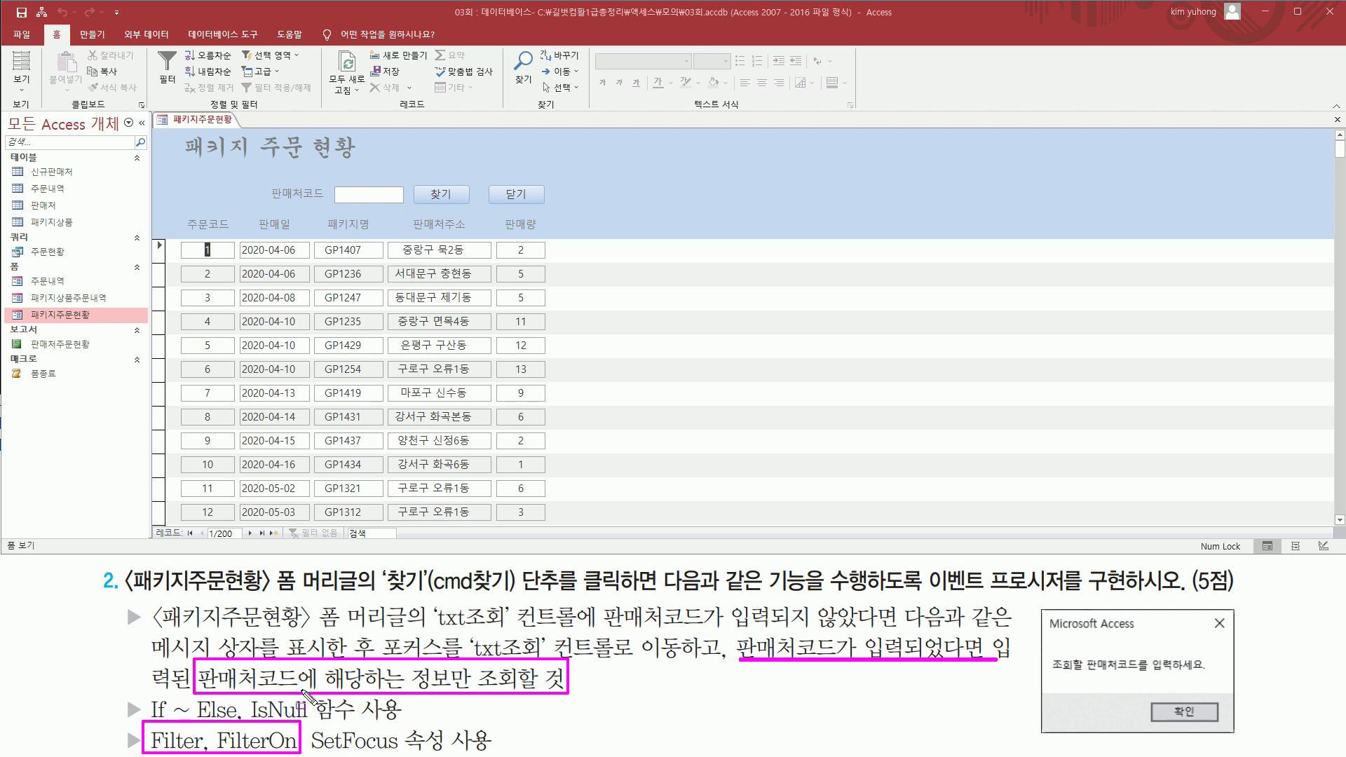
key("Escape")
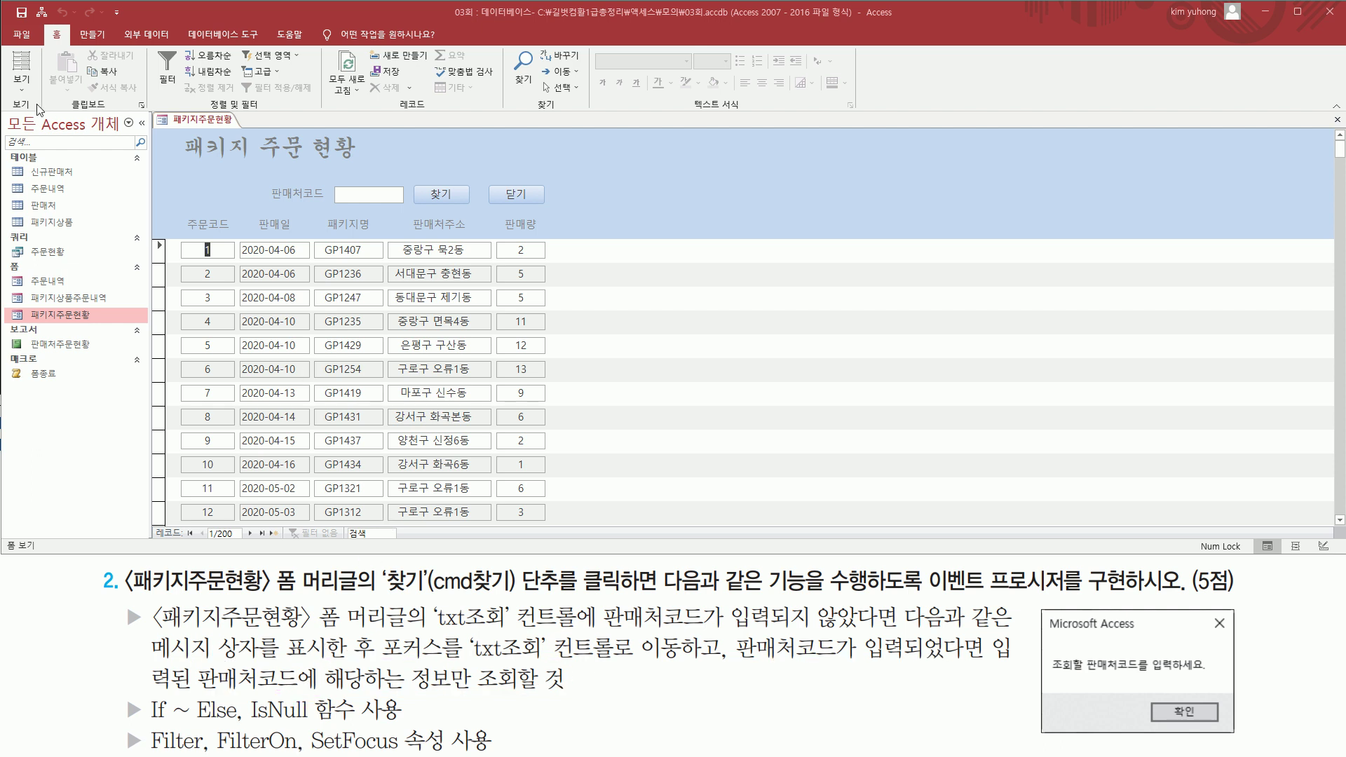
Switch the form to Design view and show the properties of the unbound 판매처코드 text box to check its name.
left_click(28, 86)
left_click(61, 177)
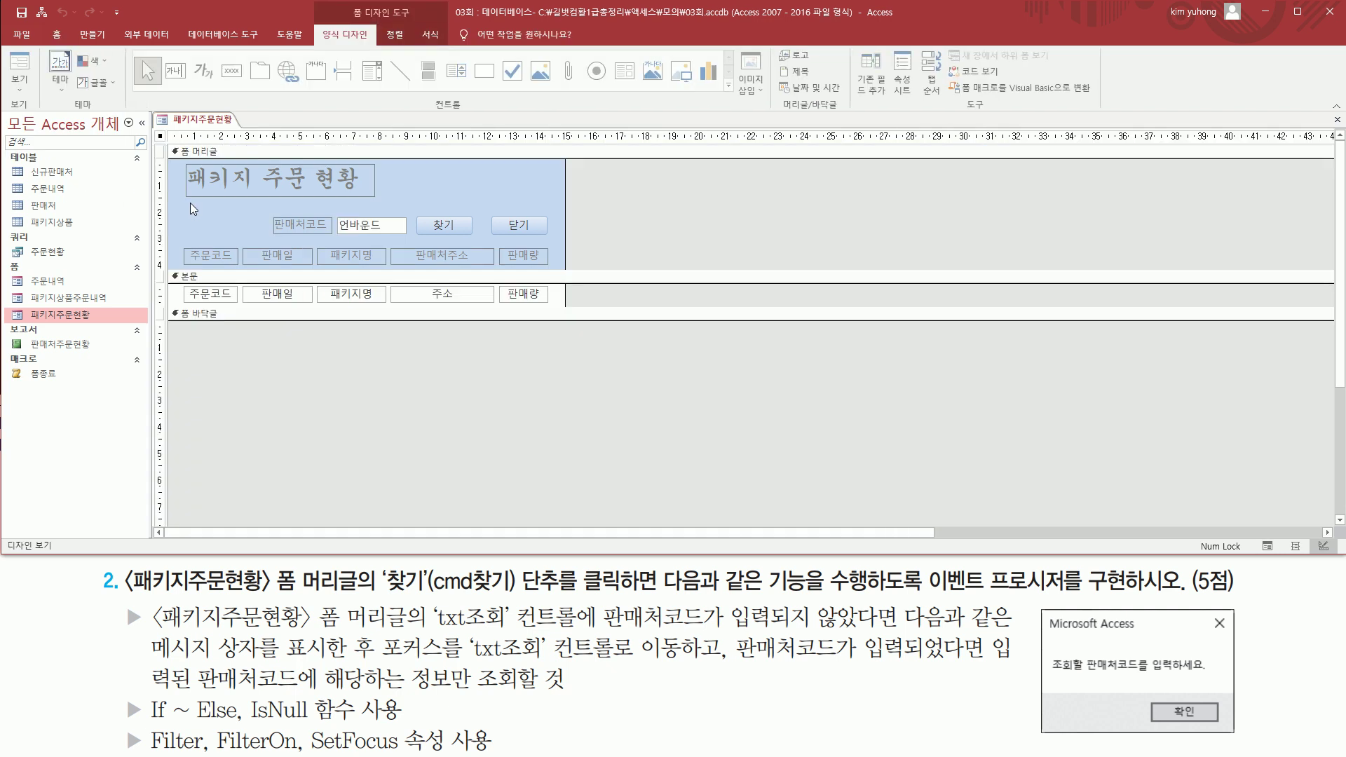
left_click(364, 231)
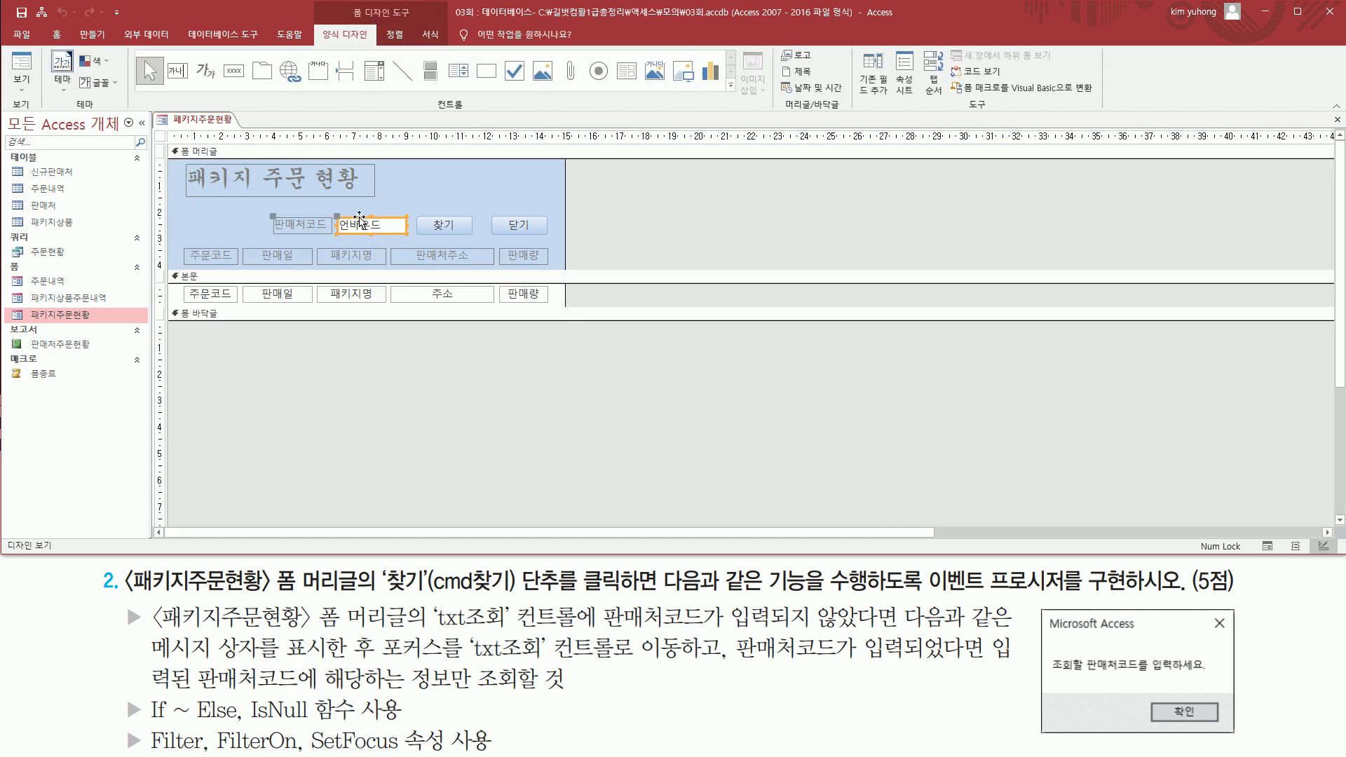
double_click(360, 220)
left_click_drag(844, 157, 898, 192)
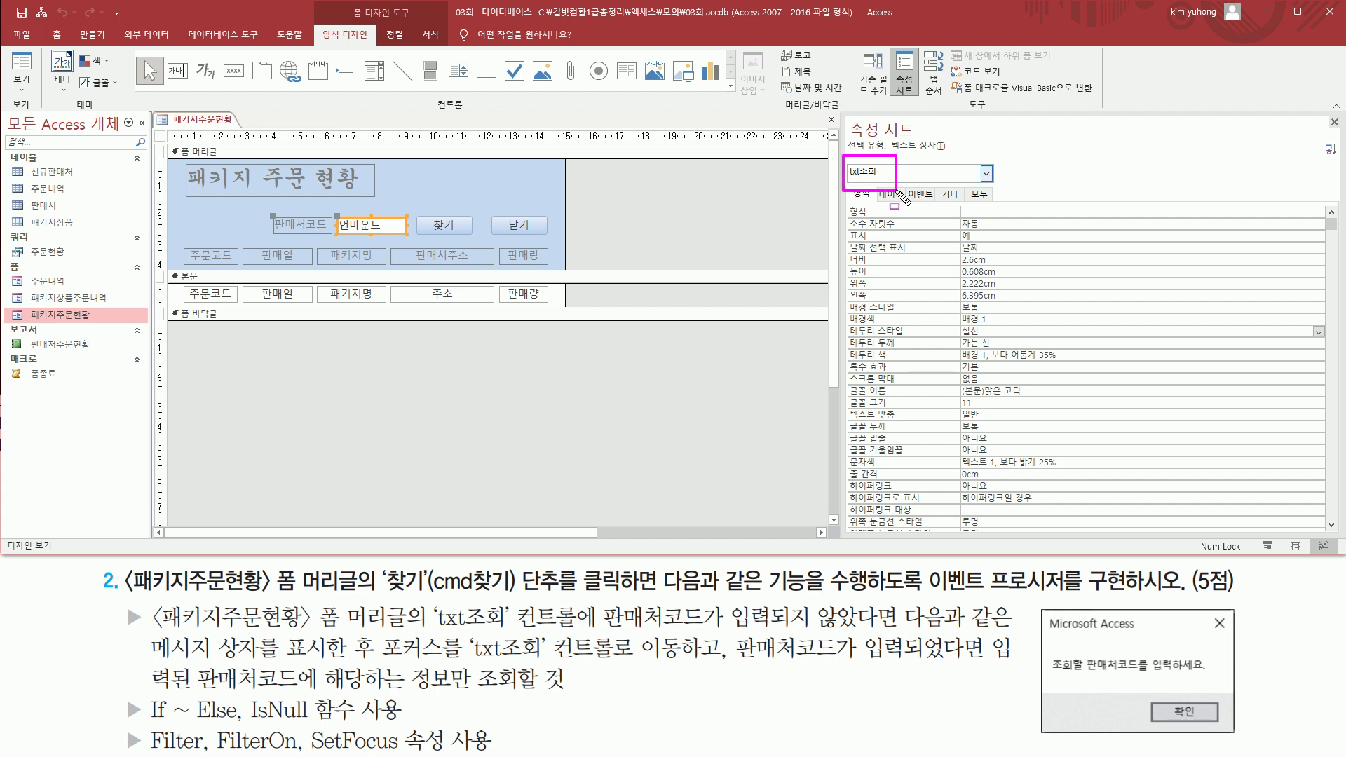
Create a Click event procedure for the cmd찾기 button in the form header using the code builder.
left_click(459, 228)
left_click_drag(415, 206, 473, 237)
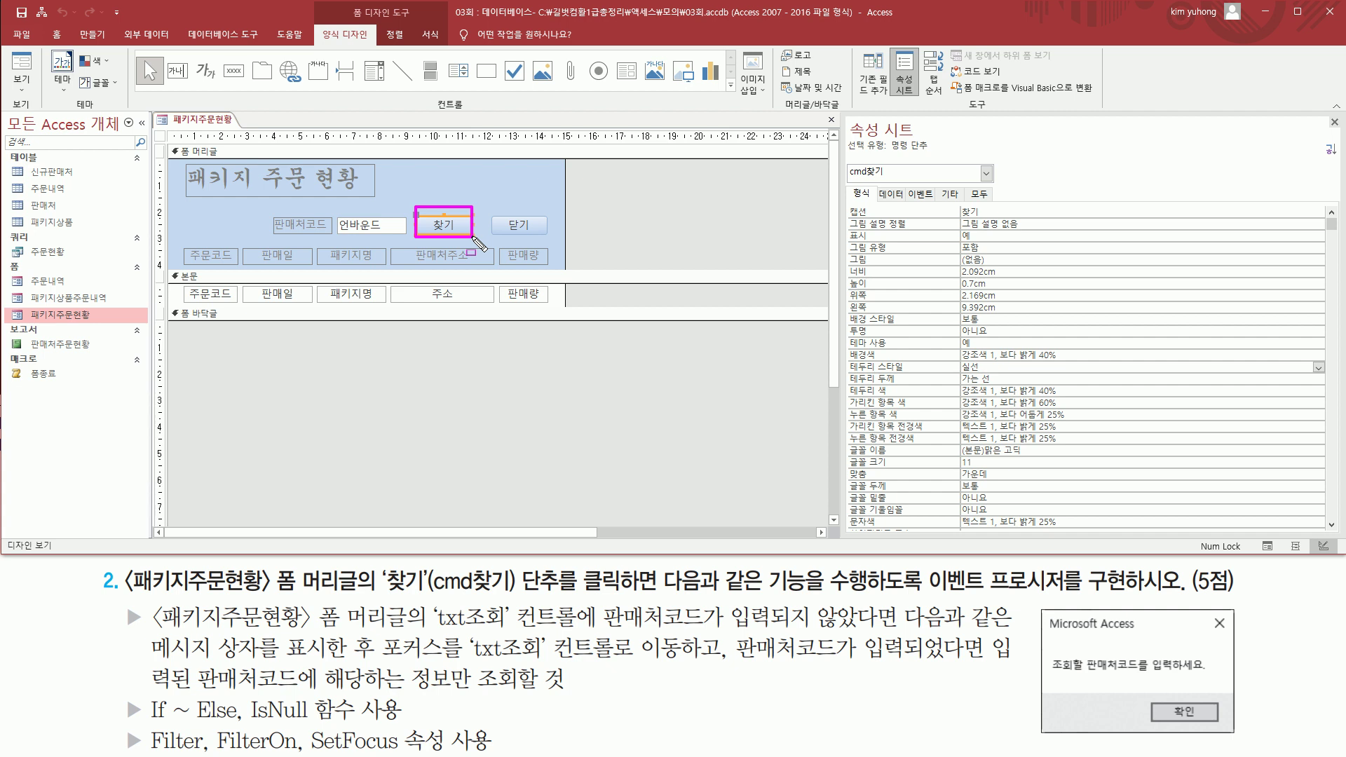
left_click_drag(904, 182, 923, 203)
left_click(919, 193)
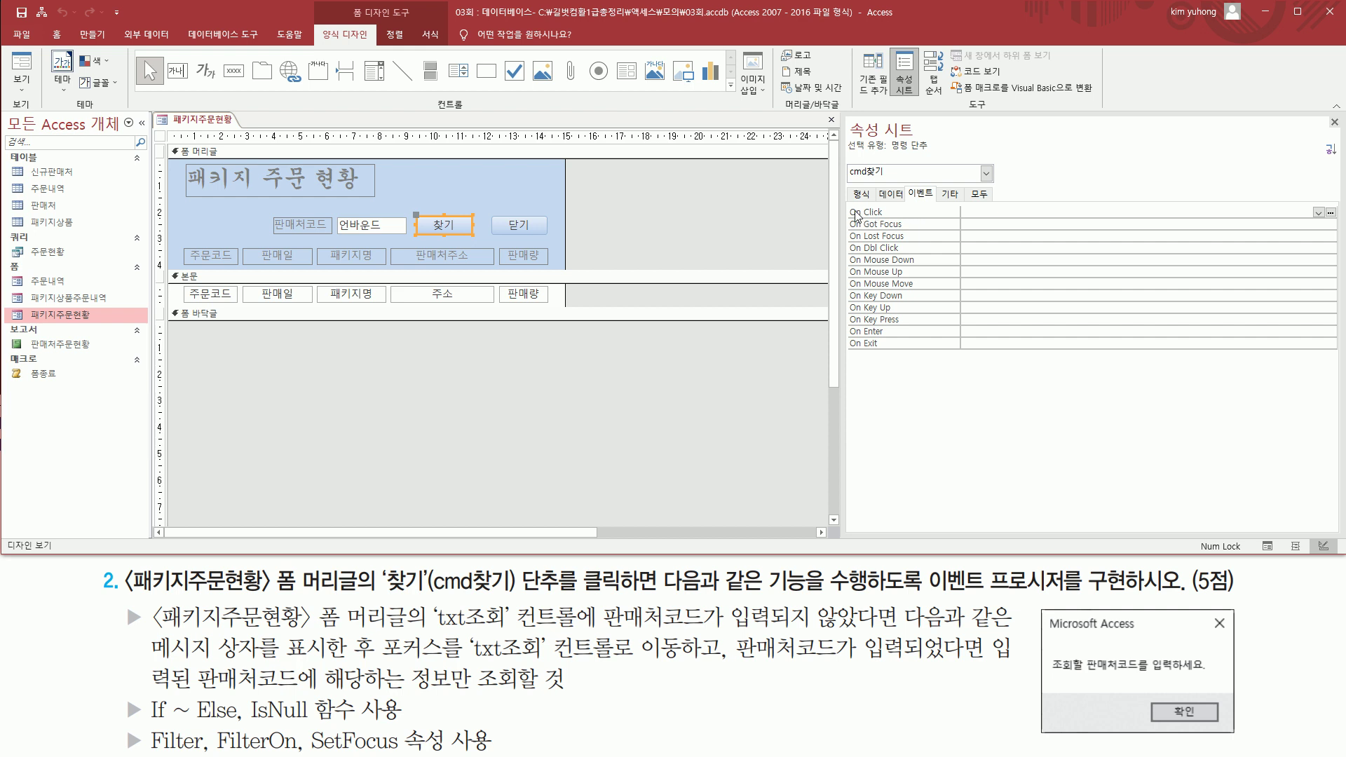
left_click_drag(844, 205, 895, 221)
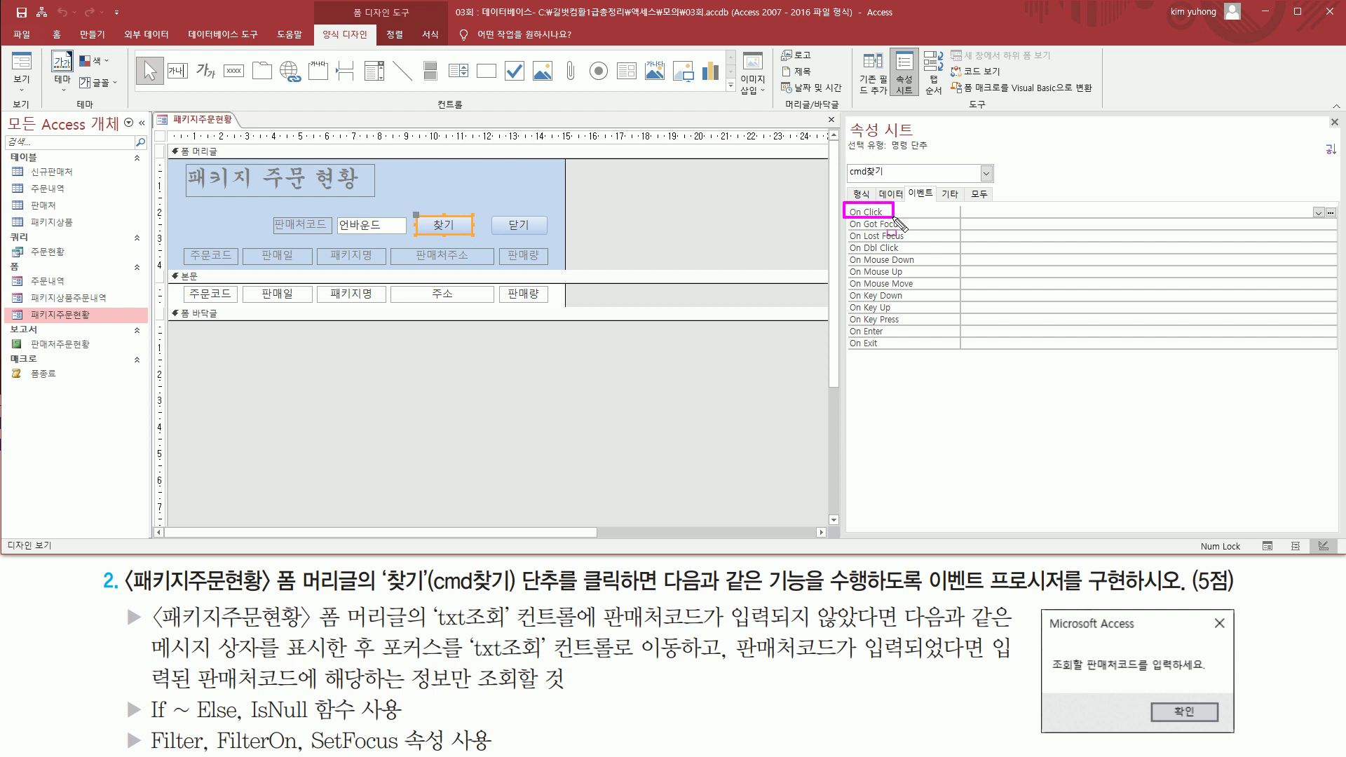
left_click(1330, 213)
left_click(629, 160)
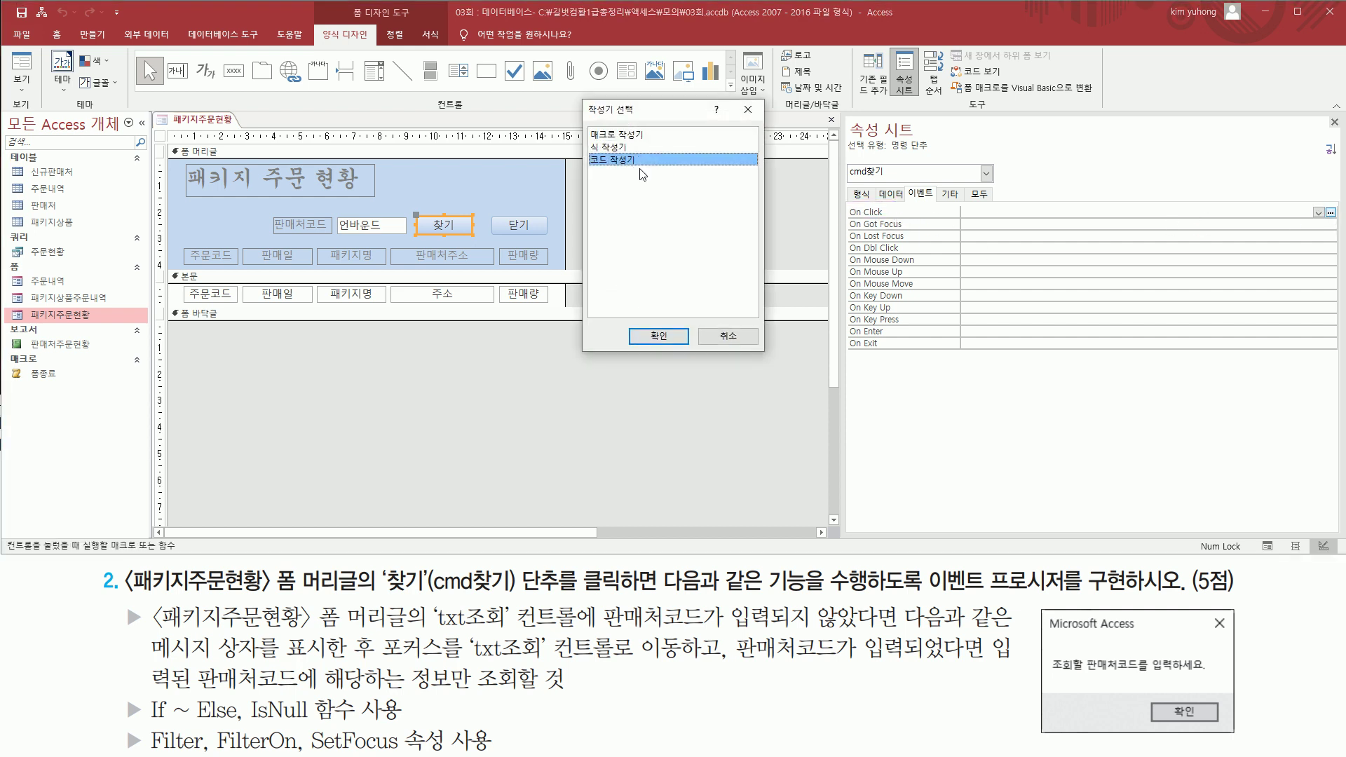
left_click(659, 337)
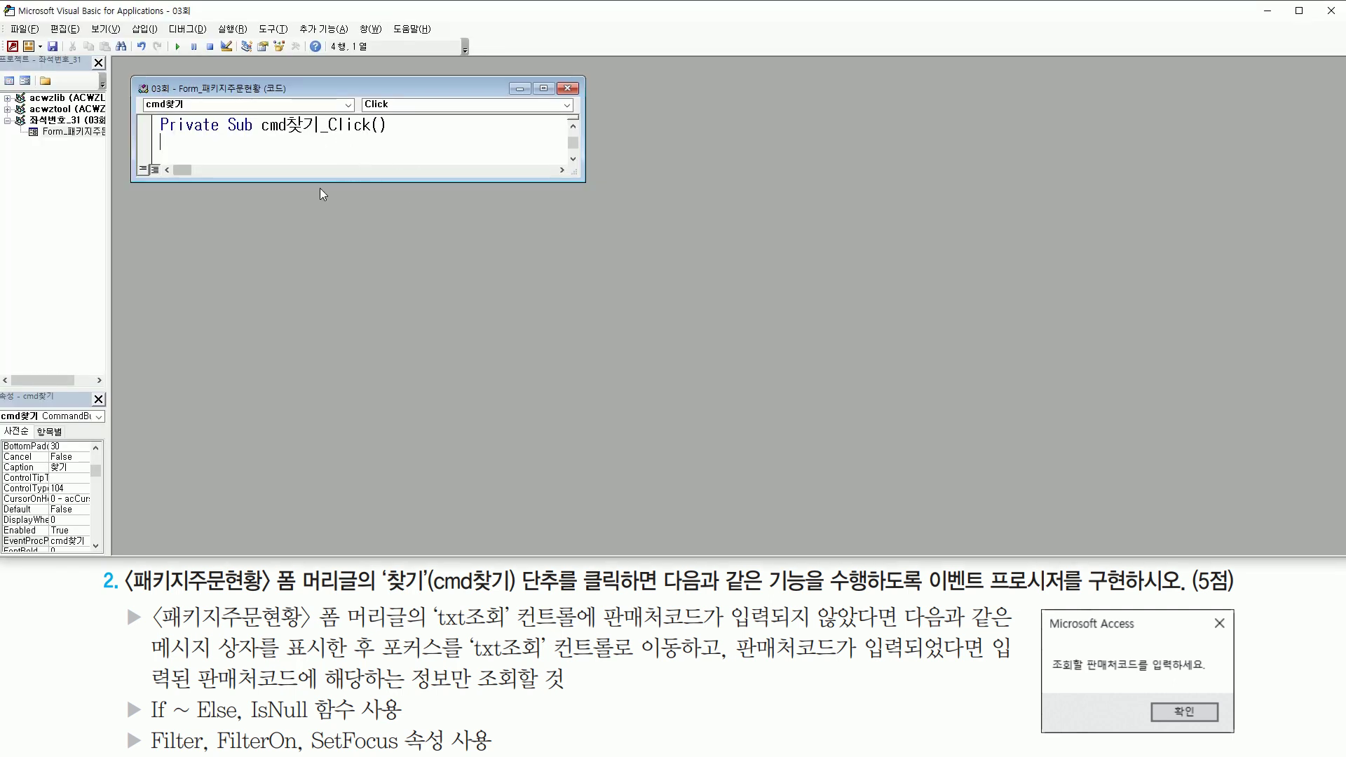
Enlarge the code window and insert blank lines inside the cmd찾기_Click procedure to make room for code.
left_click_drag(581, 181, 867, 519)
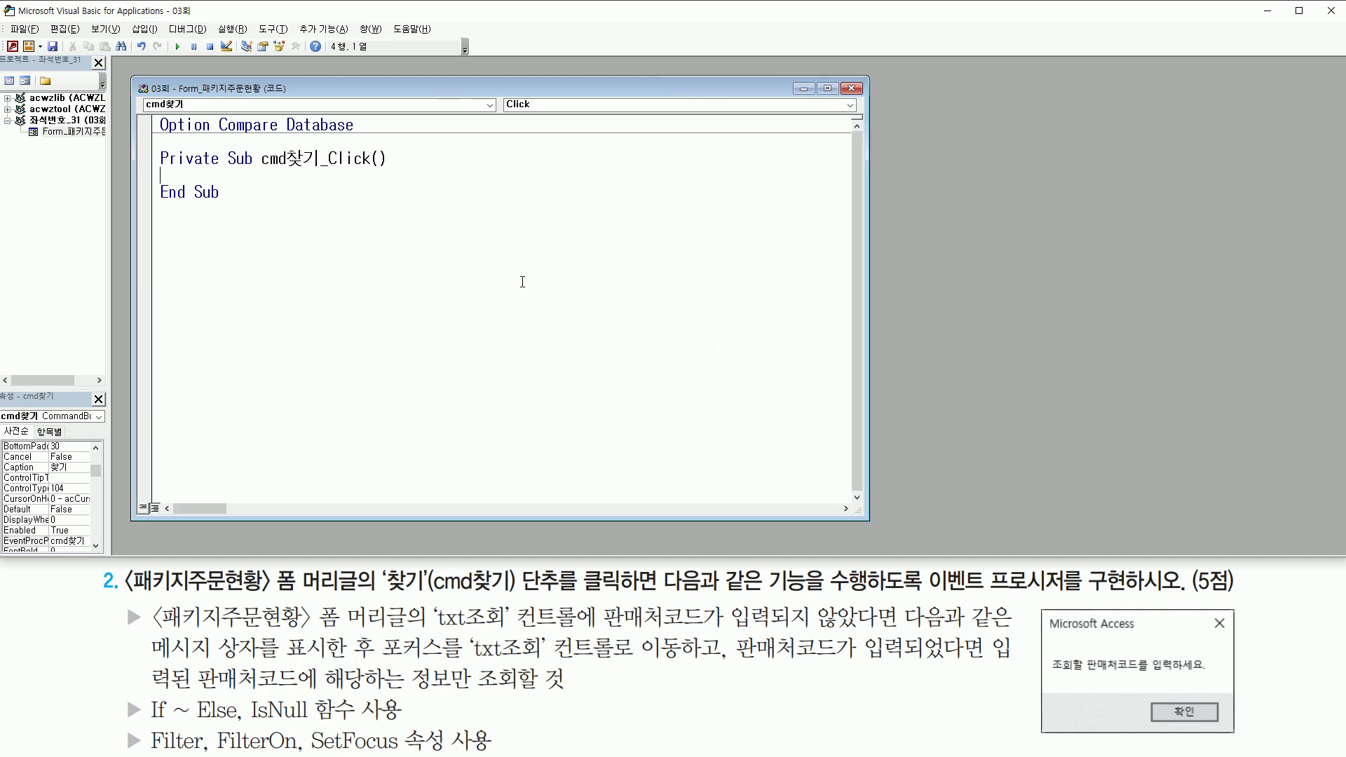
mouse_move(258, 168)
left_mouse_down()
mouse_move(319, 170)
mouse_move(317, 145)
mouse_move(374, 169)
left_mouse_up()
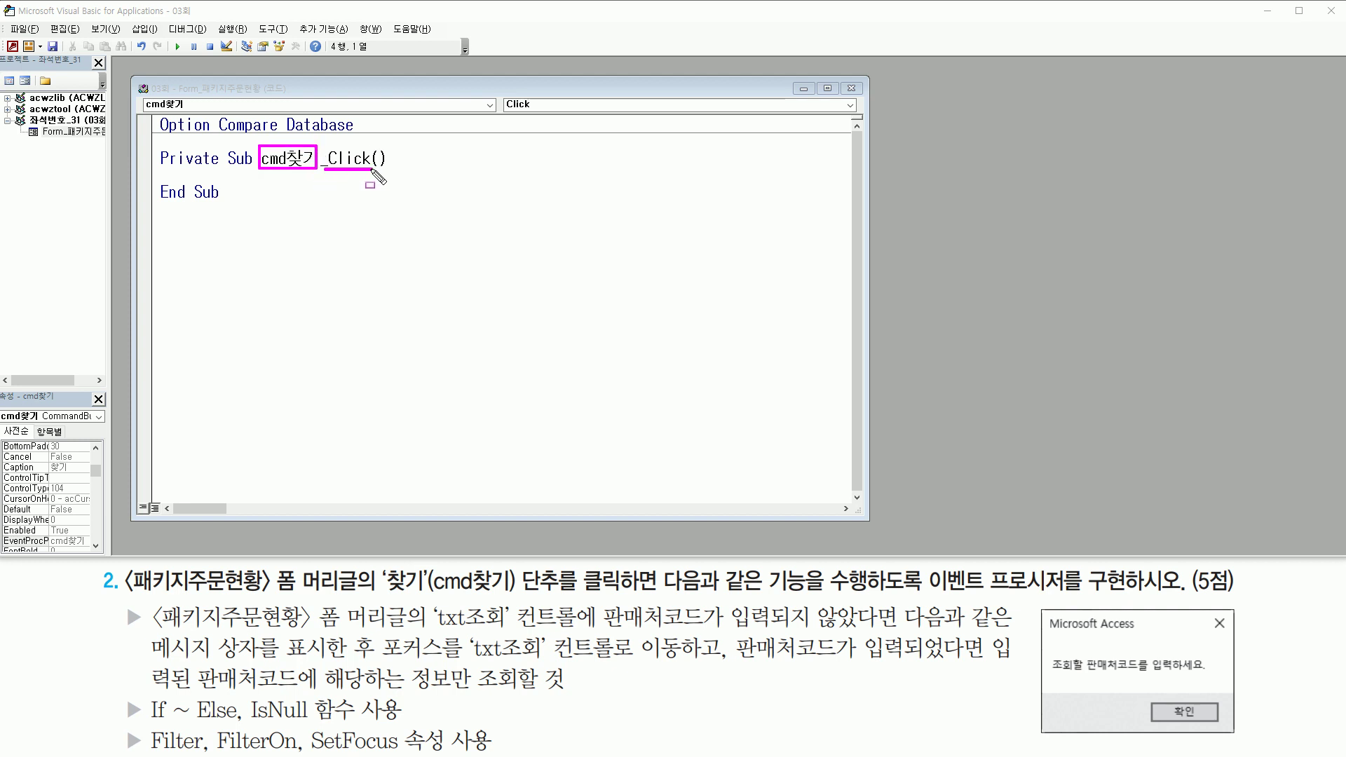
left_click_drag(161, 171, 242, 183)
key("Escape")
left_click(230, 176)
key("Return")
key("Return")
key("Return")
key("Return")
key("Return")
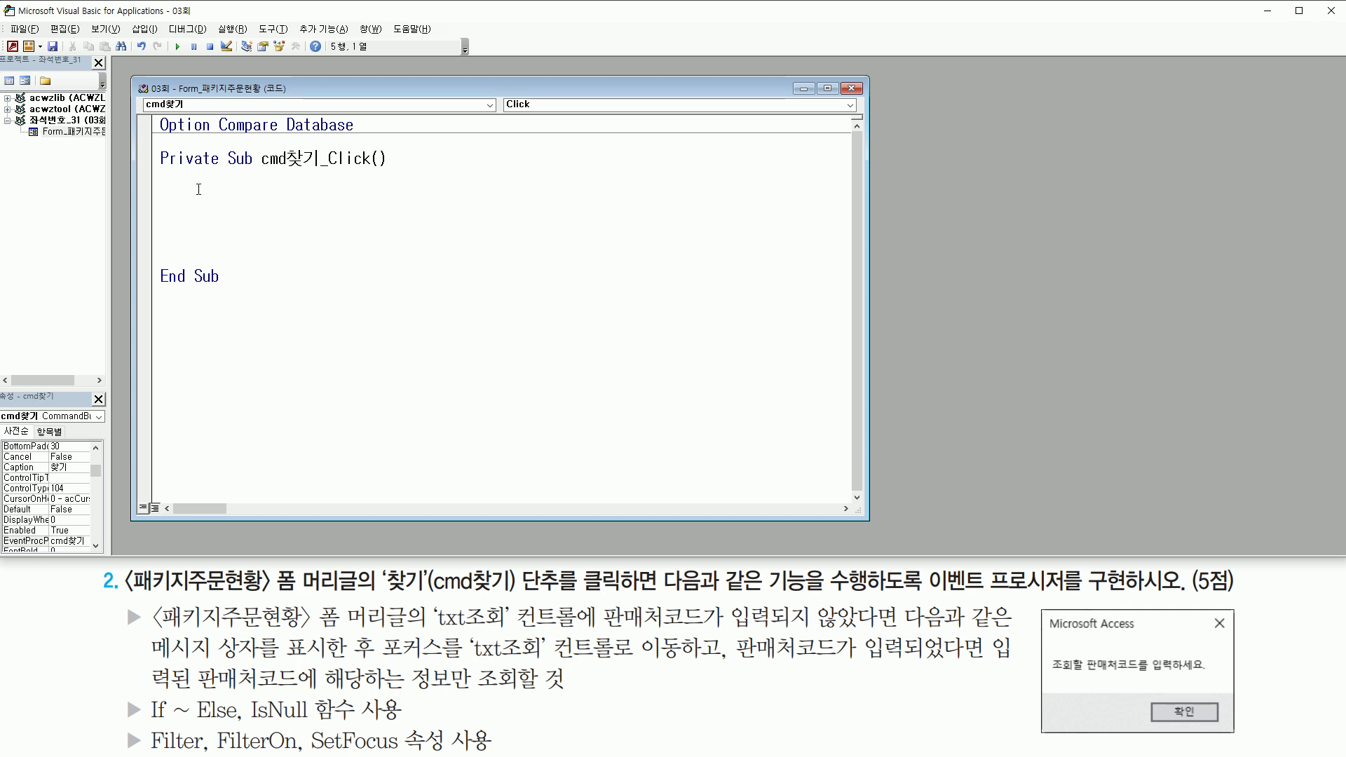
Begin the procedure with the condition line If IsNull(txt조회) Then.
mouse_move(461, 662)
left_mouse_down()
mouse_move(543, 662)
mouse_move(548, 633)
left_mouse_up()
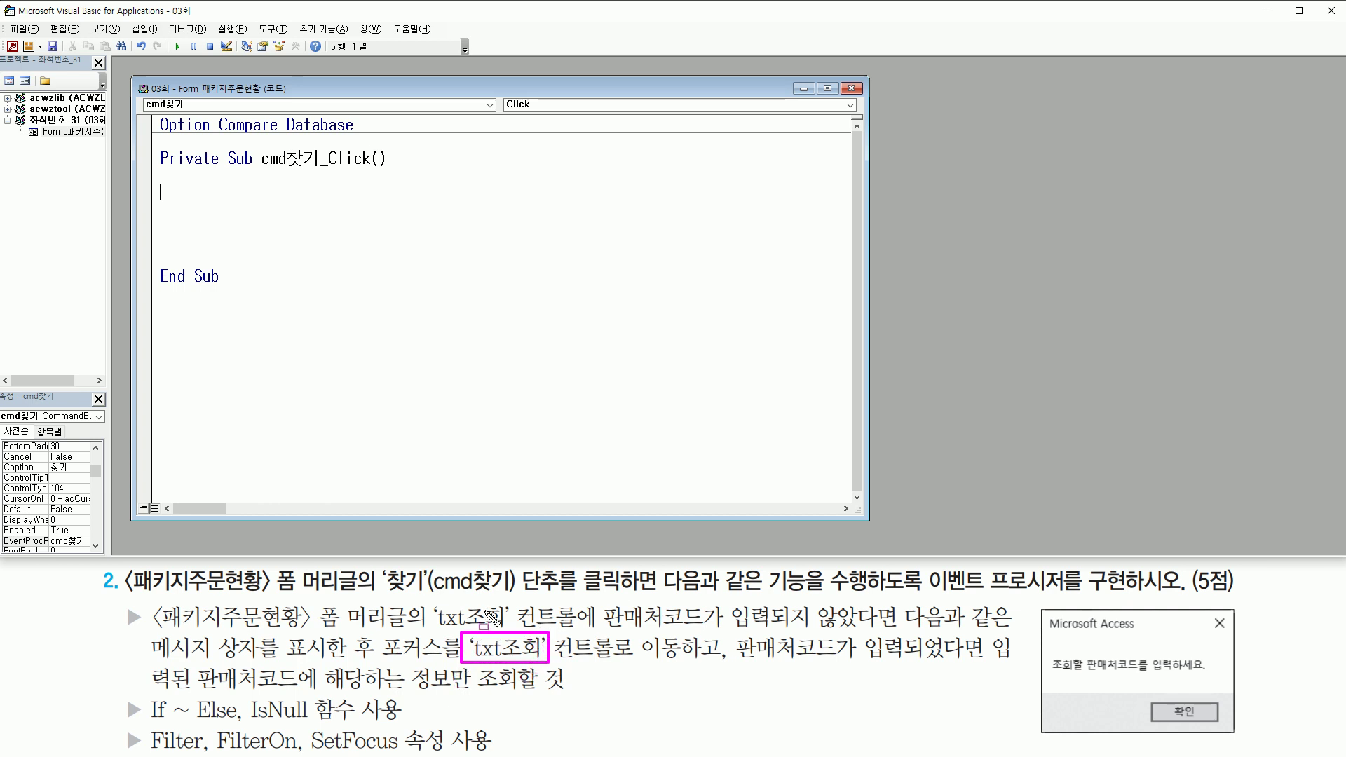
key("Escape")
left_click(189, 188)
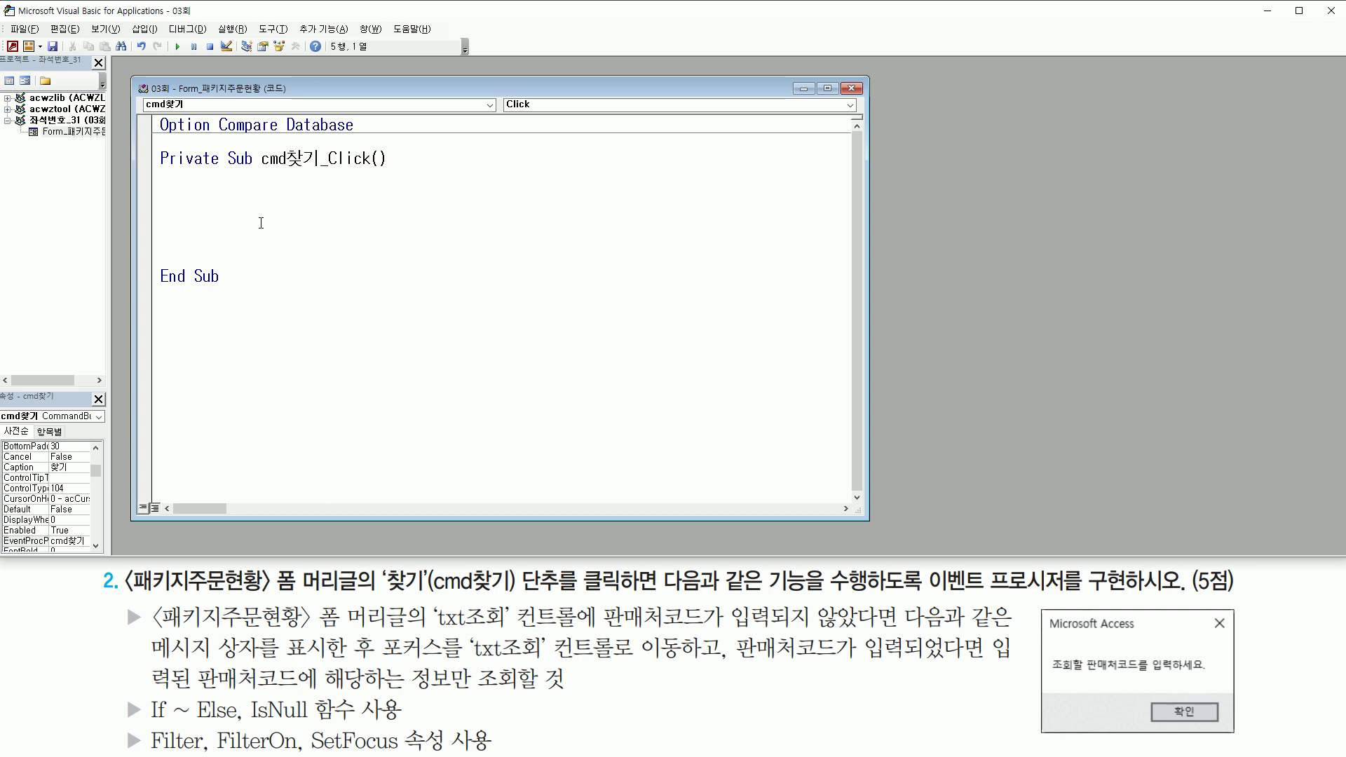
type("ㅑㄹ")
key("BackSpace")
key("BackSpace")
key("Hangul")
type("if ")
type("txt")
key("Hangul")
type("조회")
key("Left")
key("Left")
type("isnull")
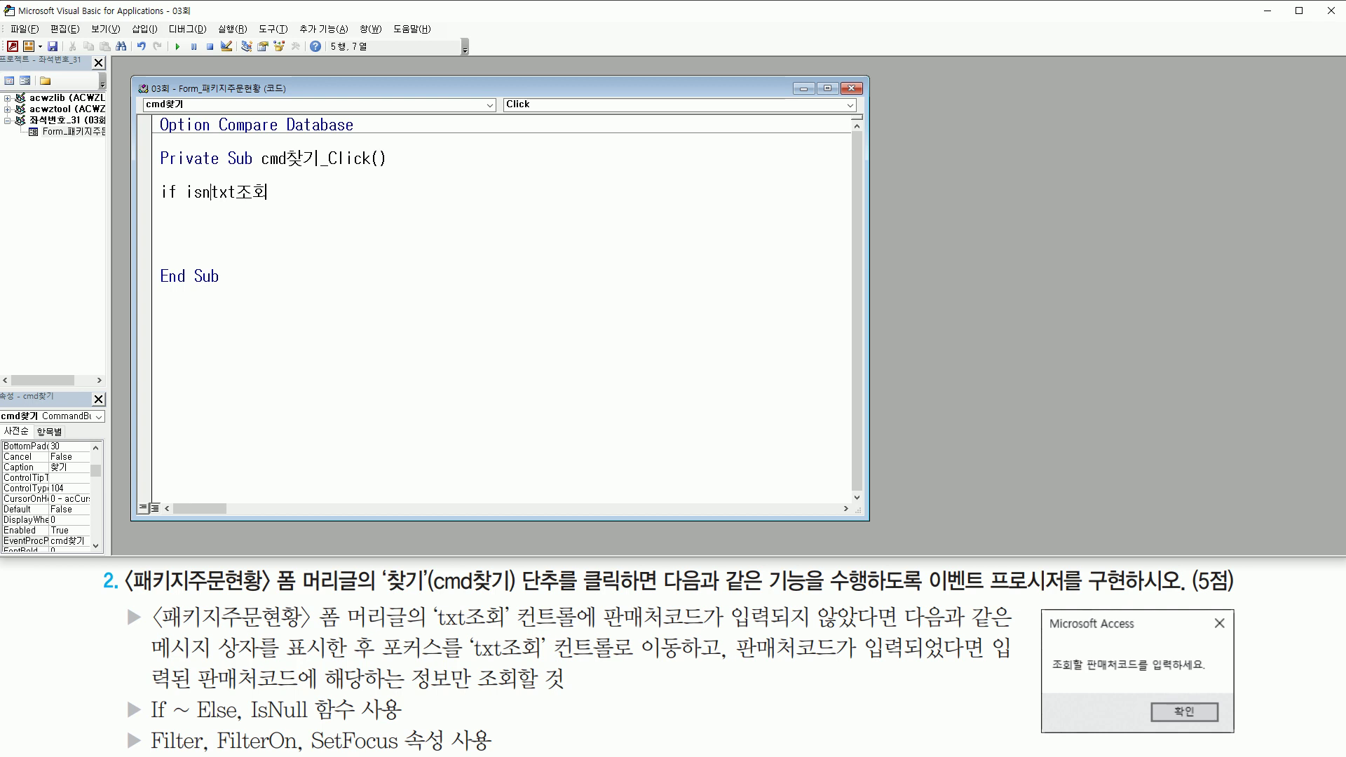
type("(")
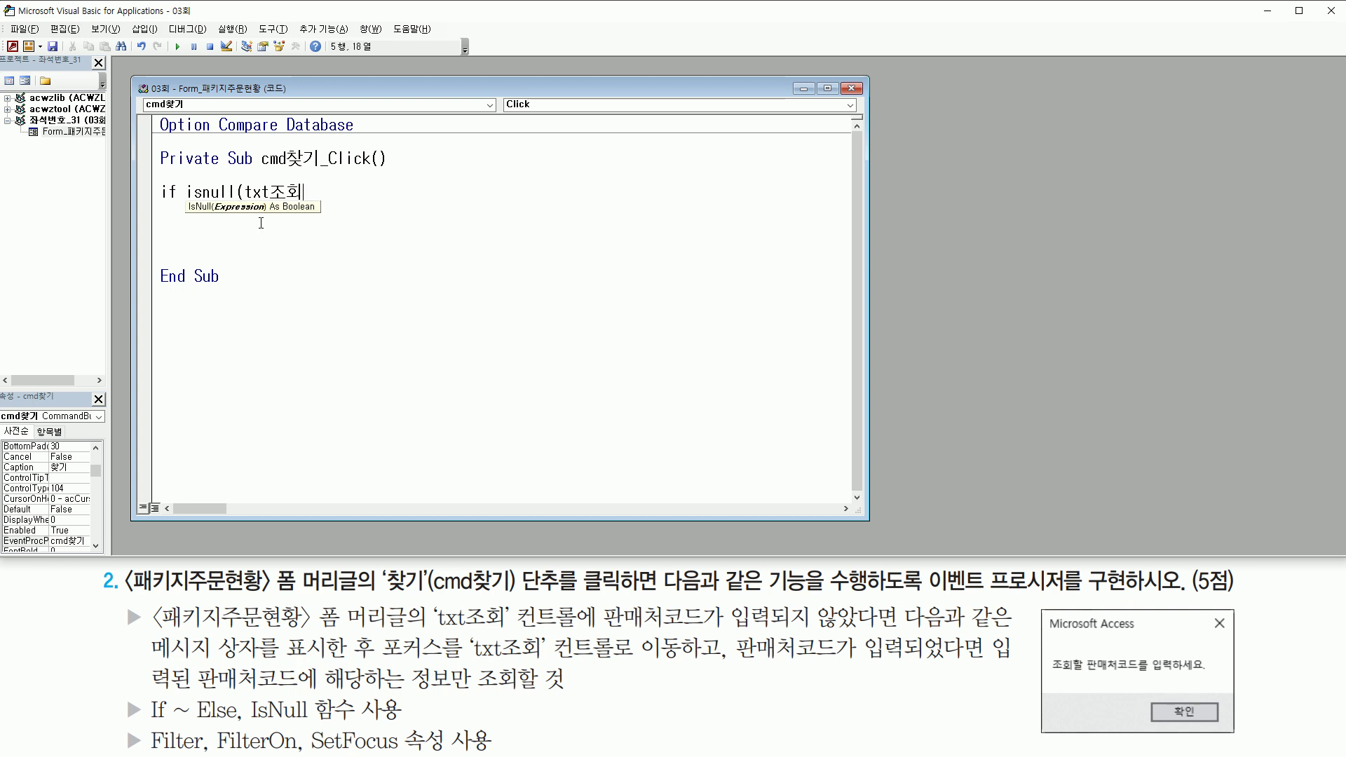
type(")")
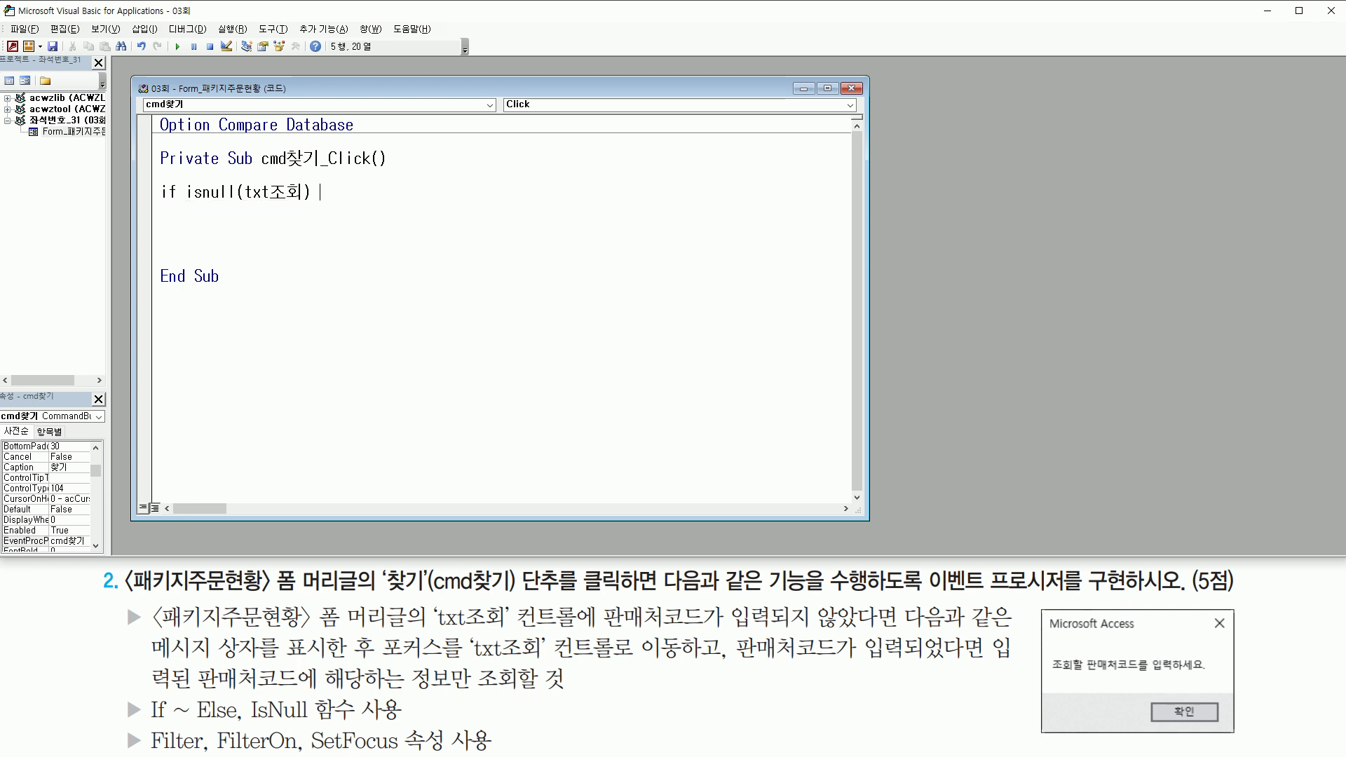
type(" then")
key("Return")
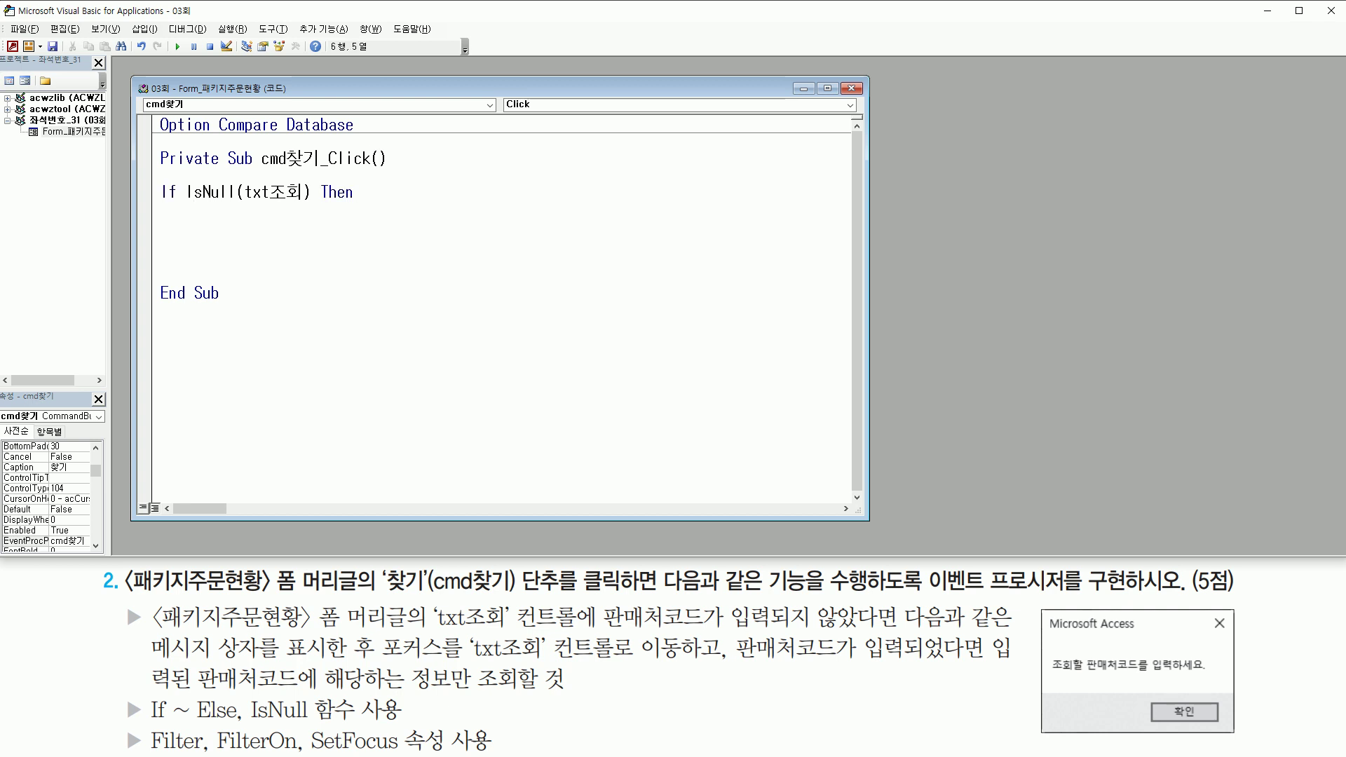
Under the If condition, add an indented MsgBox statement showing "조회할 판매처코드를 입력하세요.".
type("msgbox \"")
mouse_move(1052, 678)
left_mouse_down()
mouse_move(1239, 677)
mouse_move(1202, 677)
left_mouse_up()
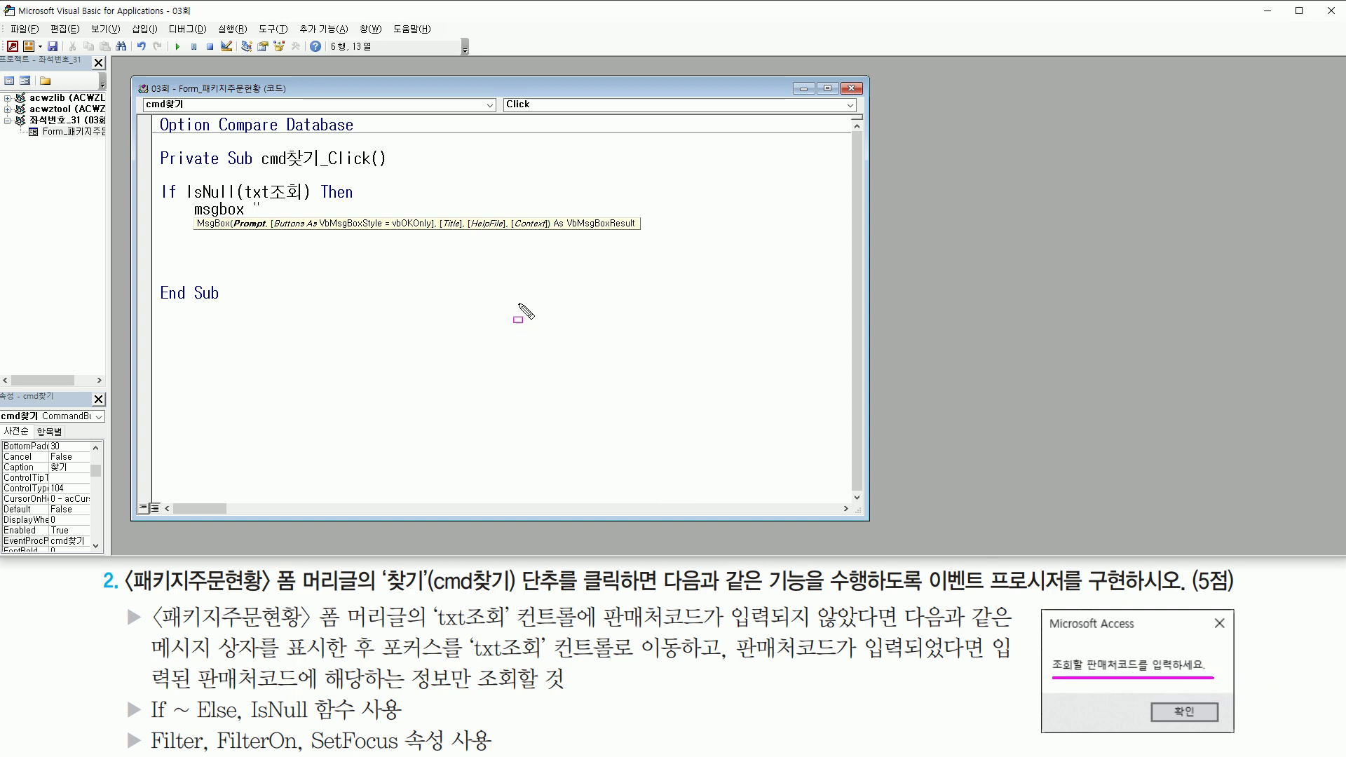
key("Escape")
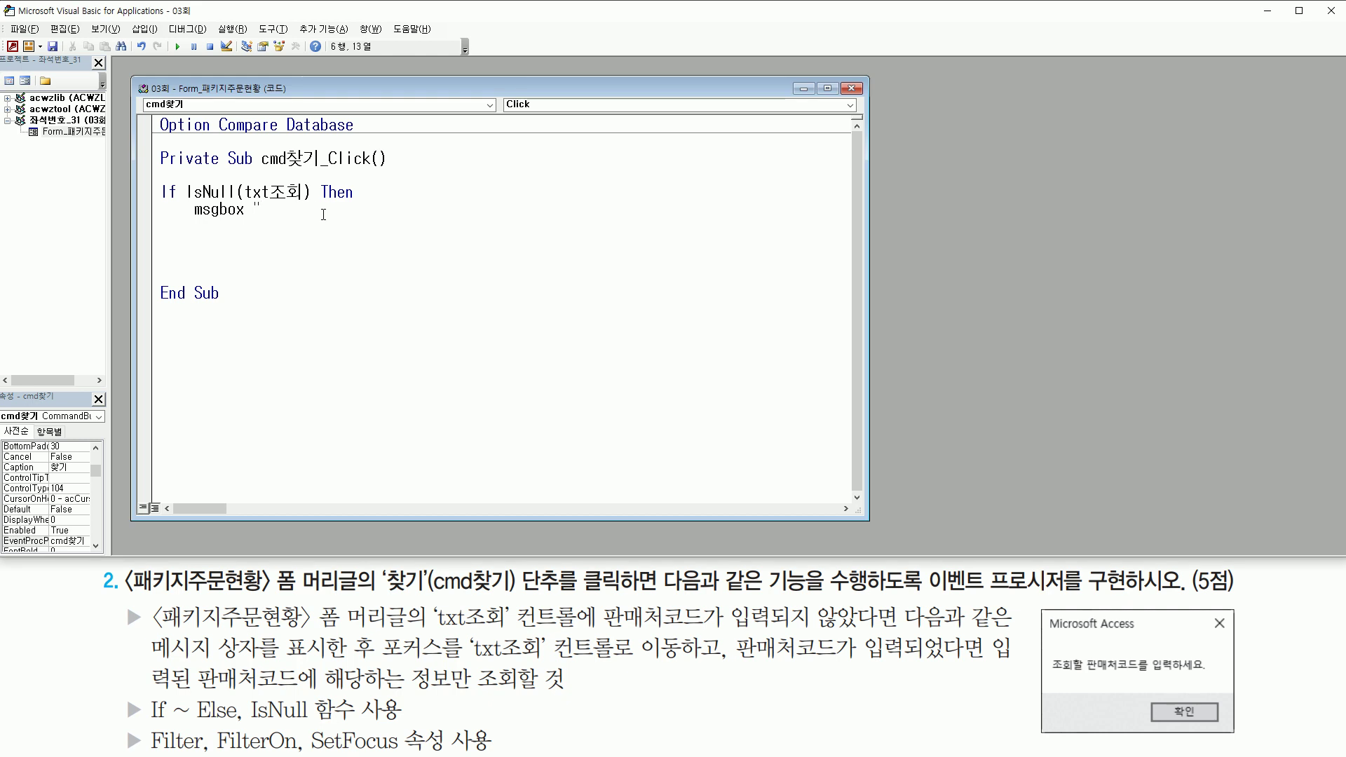
type("조회")
type("할 판ㅁ")
type("매처코드를 ")
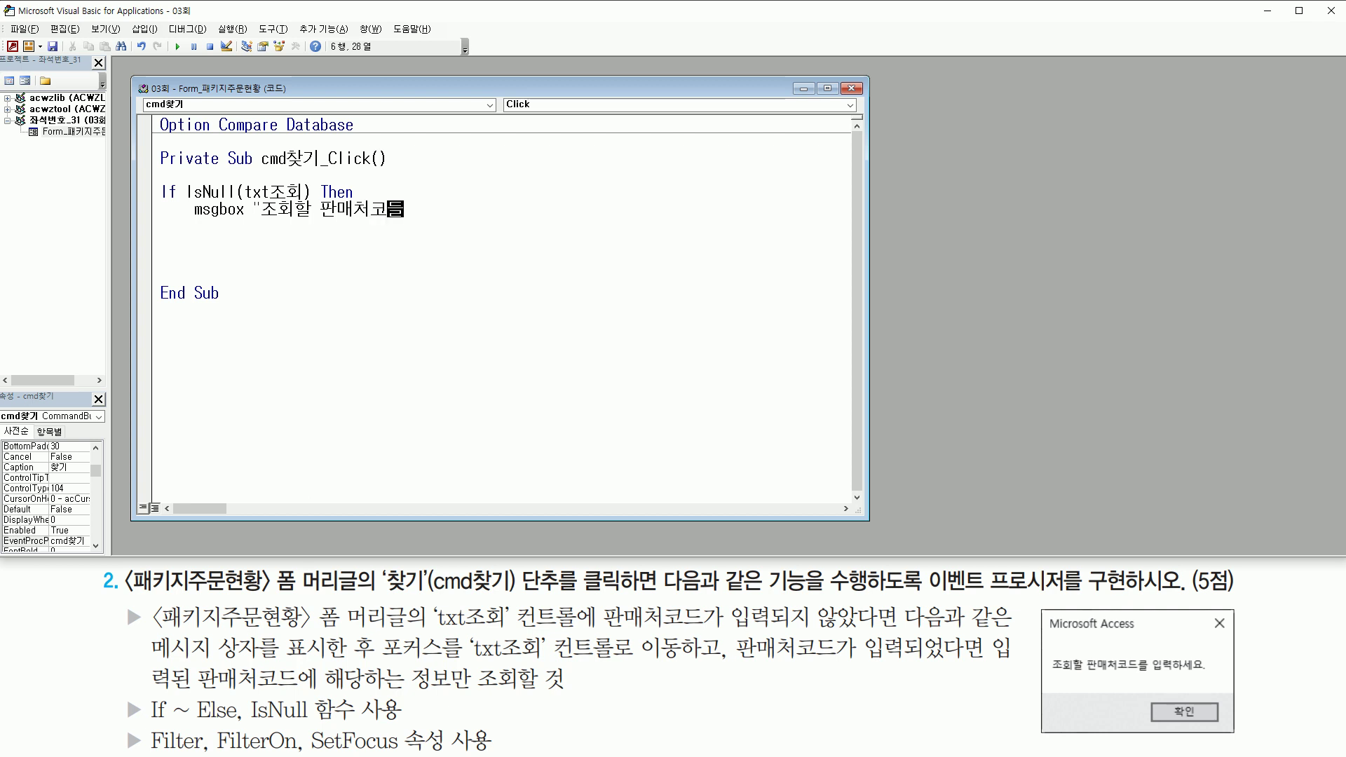
type("입력하세요.")
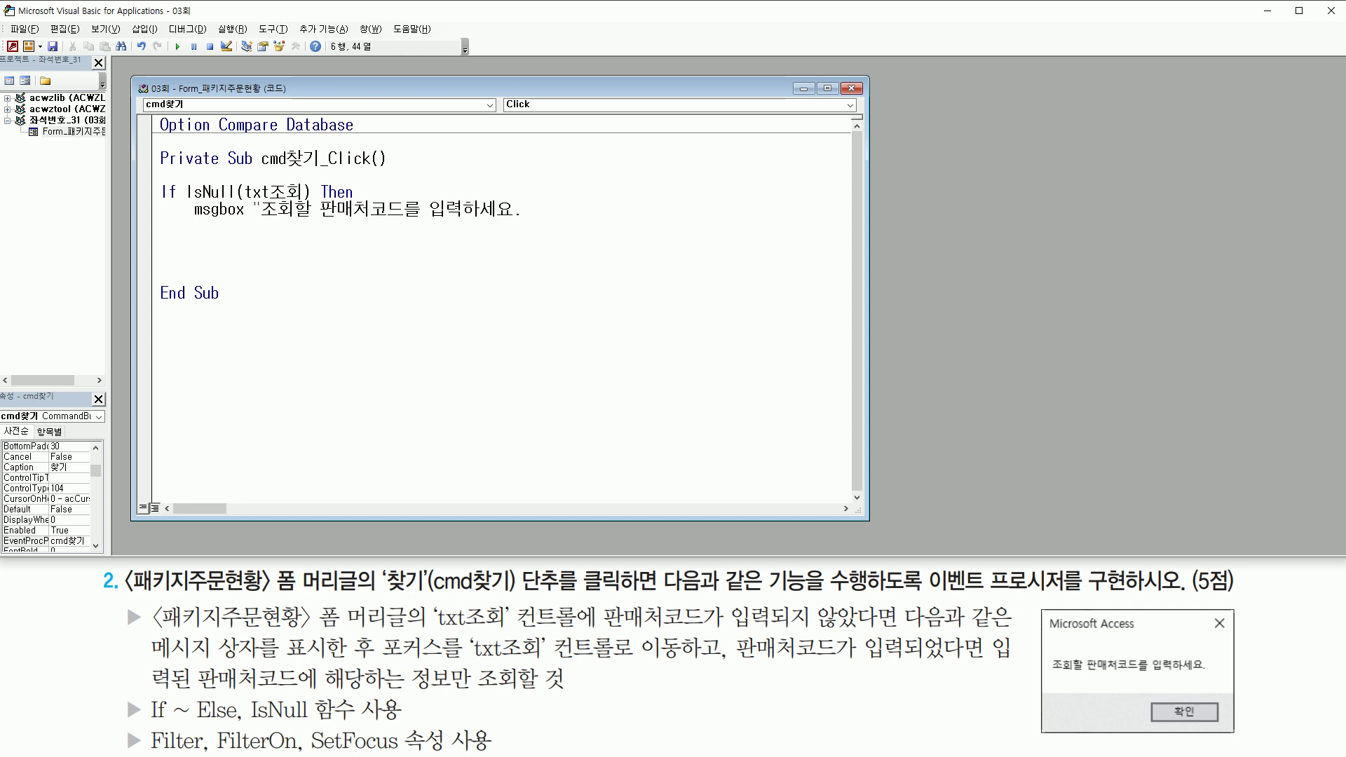
key("Return")
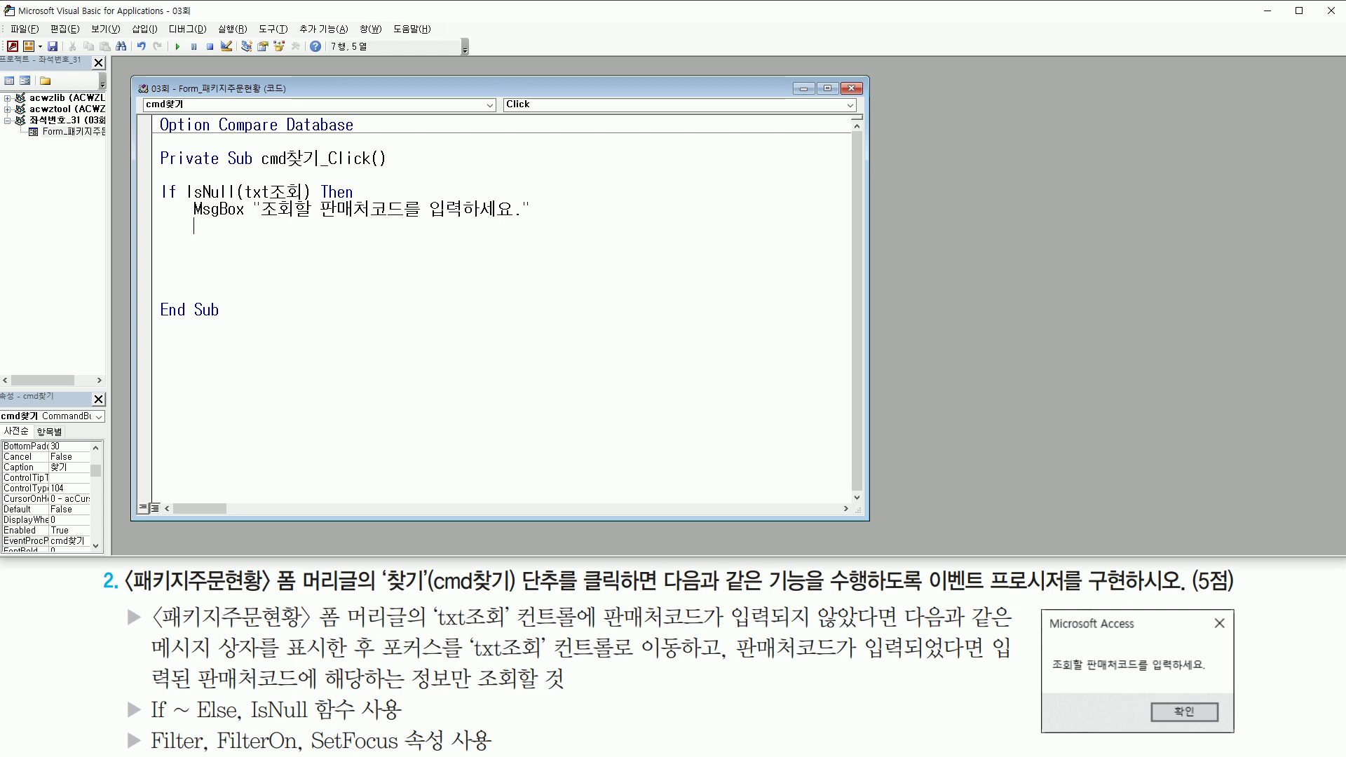
Below the message box statement, add txt조회.SetFocus to return the focus to the lookup control.
left_click_drag(377, 659, 697, 660)
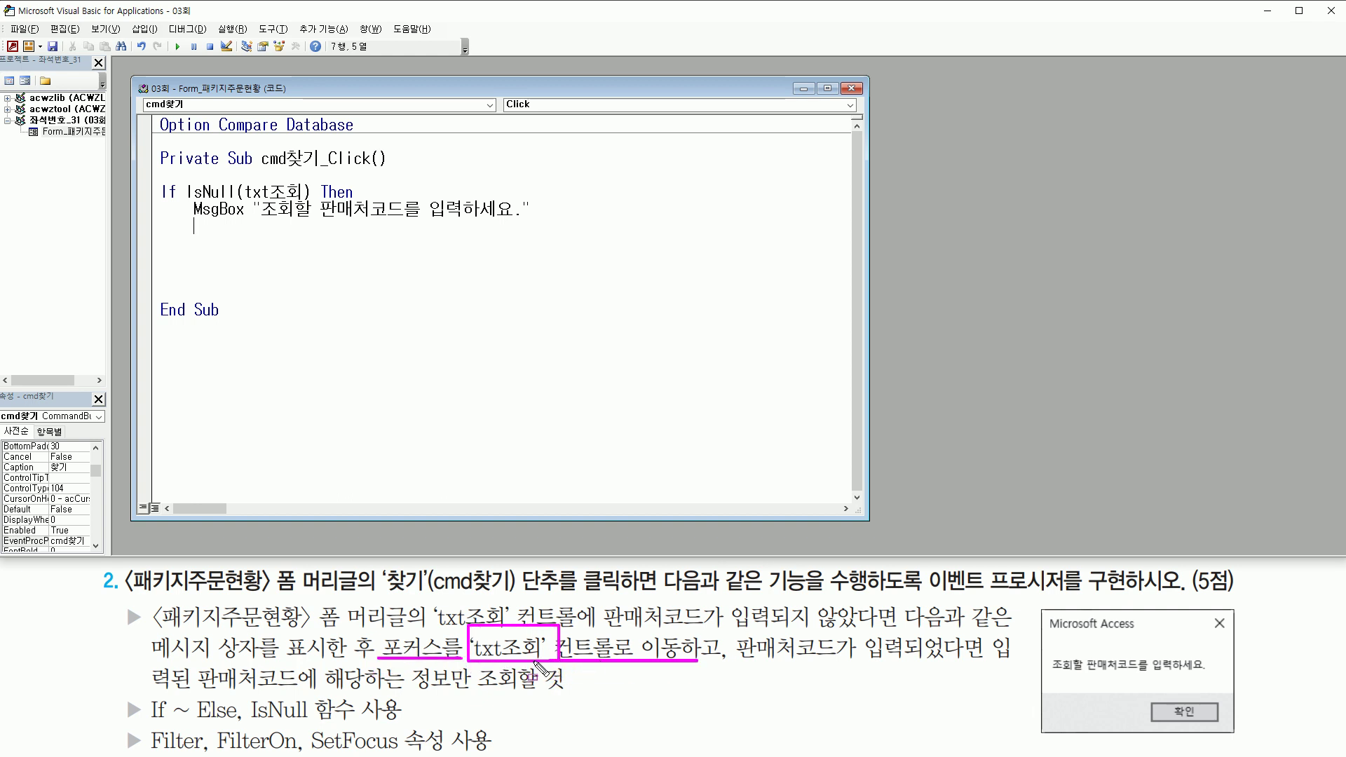
left_click_drag(311, 754, 414, 753)
key("Escape")
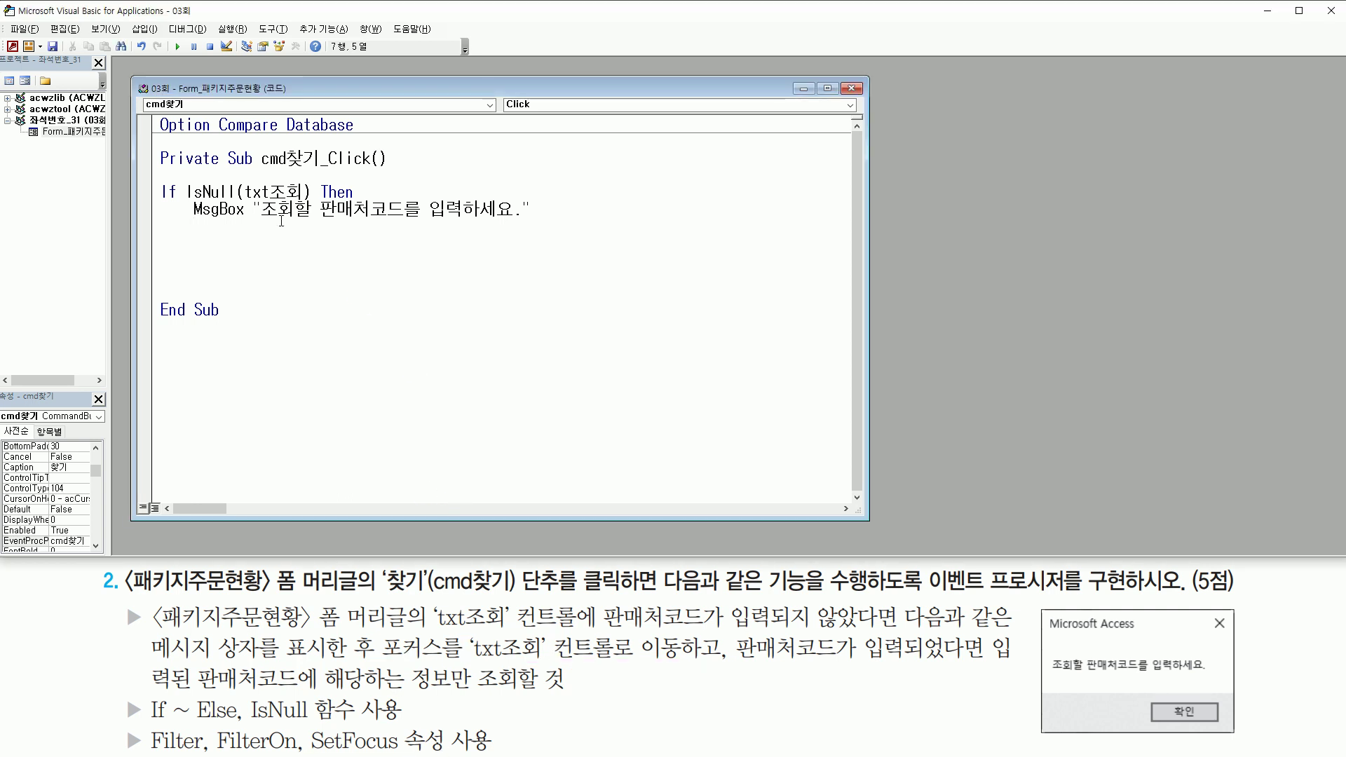
type("txt조회.")
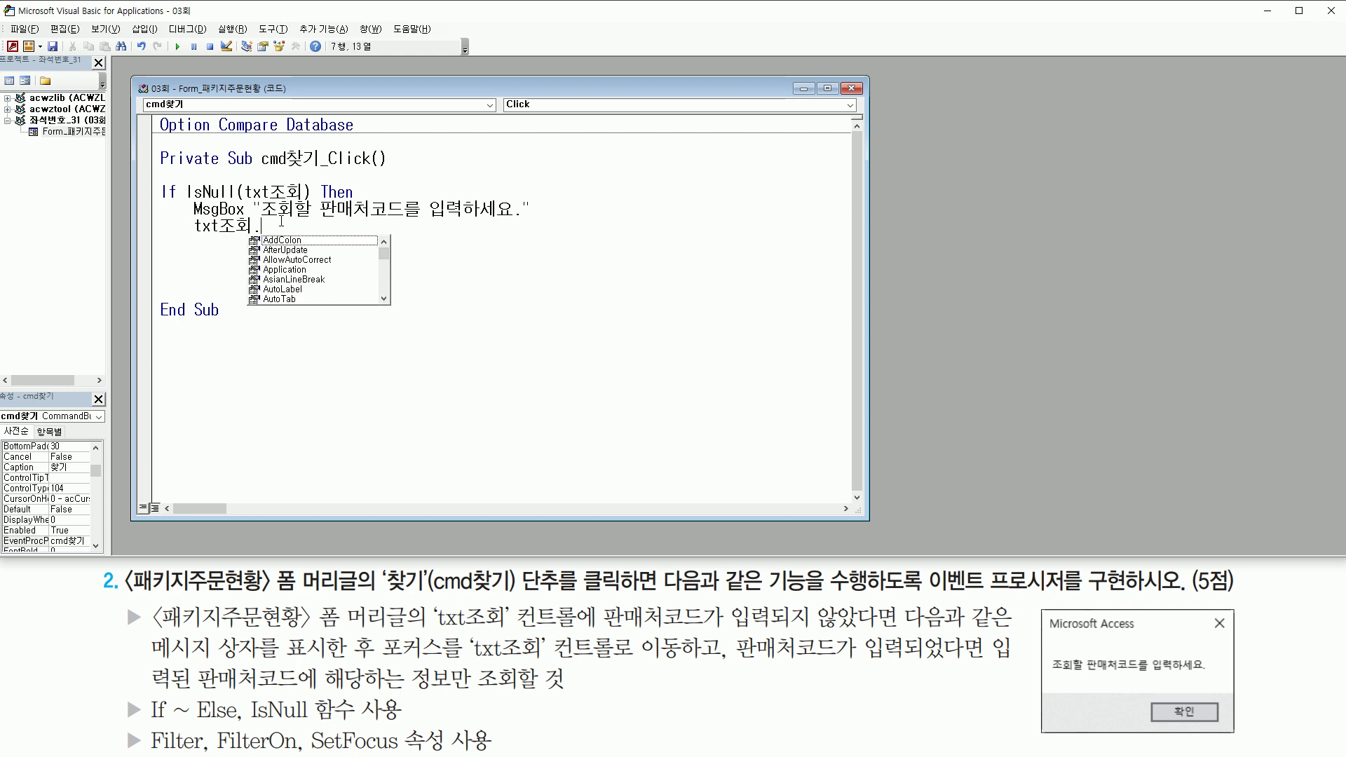
type("set")
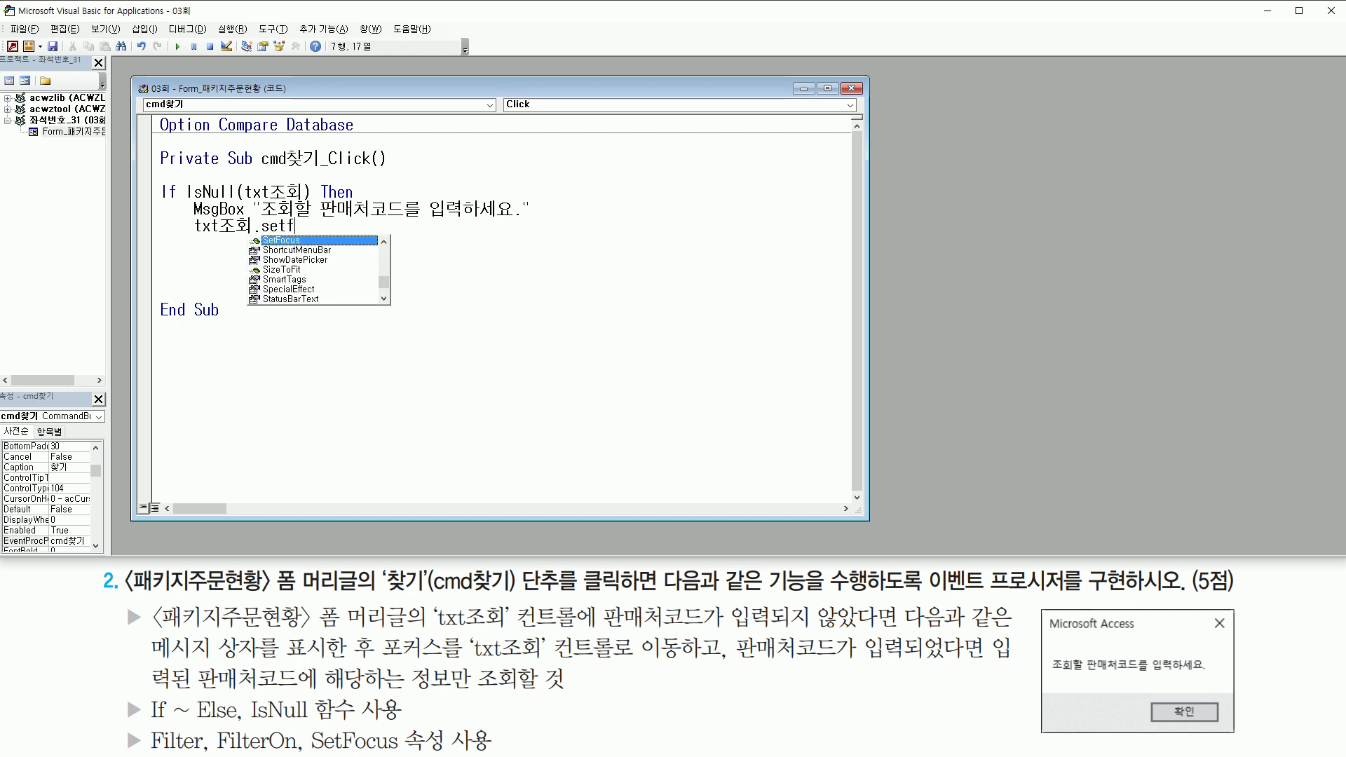
type("f")
key("Tab")
key("Return")
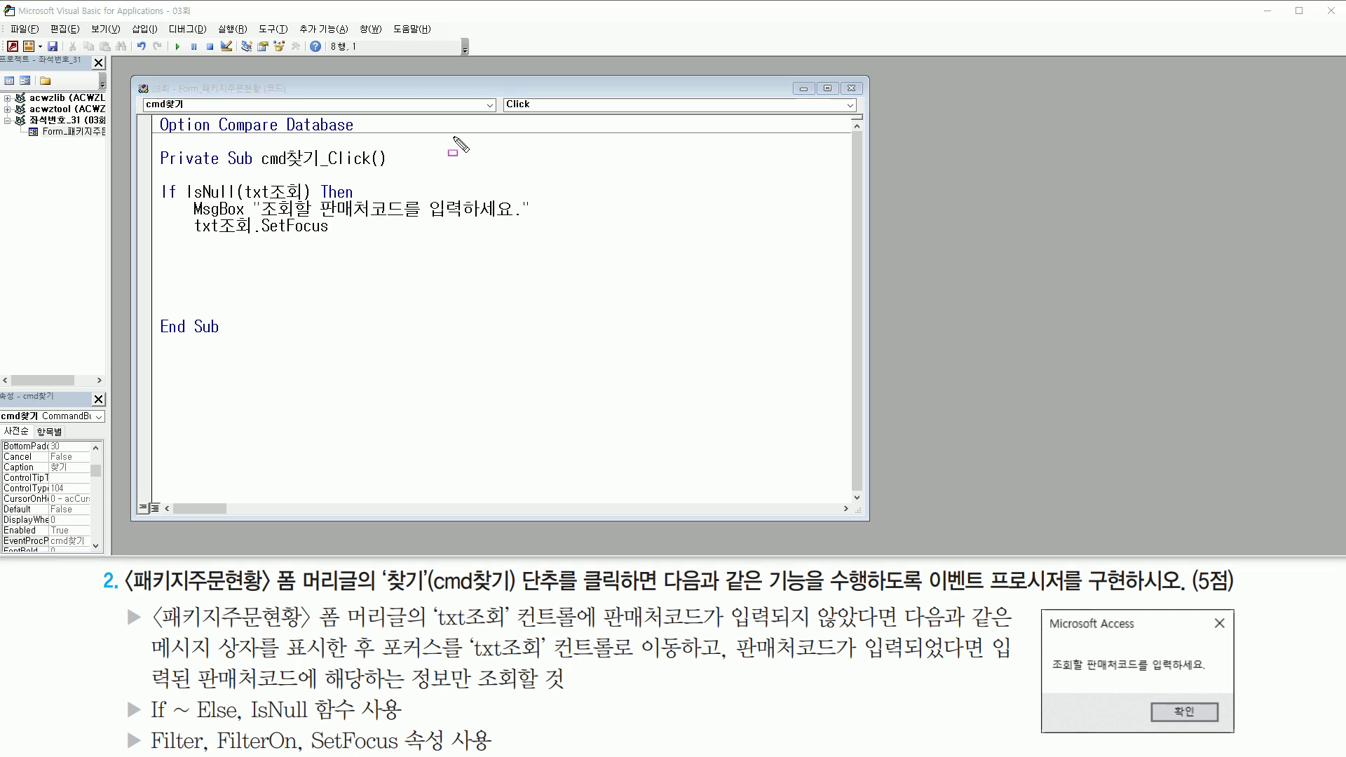
Add an Else line at the If level after the SetFocus statement, separated from it by a blank line.
left_click_drag(183, 174, 312, 200)
mouse_move(182, 199)
left_mouse_down()
mouse_move(281, 250)
mouse_move(543, 255)
mouse_move(545, 240)
left_mouse_up()
key("Escape")
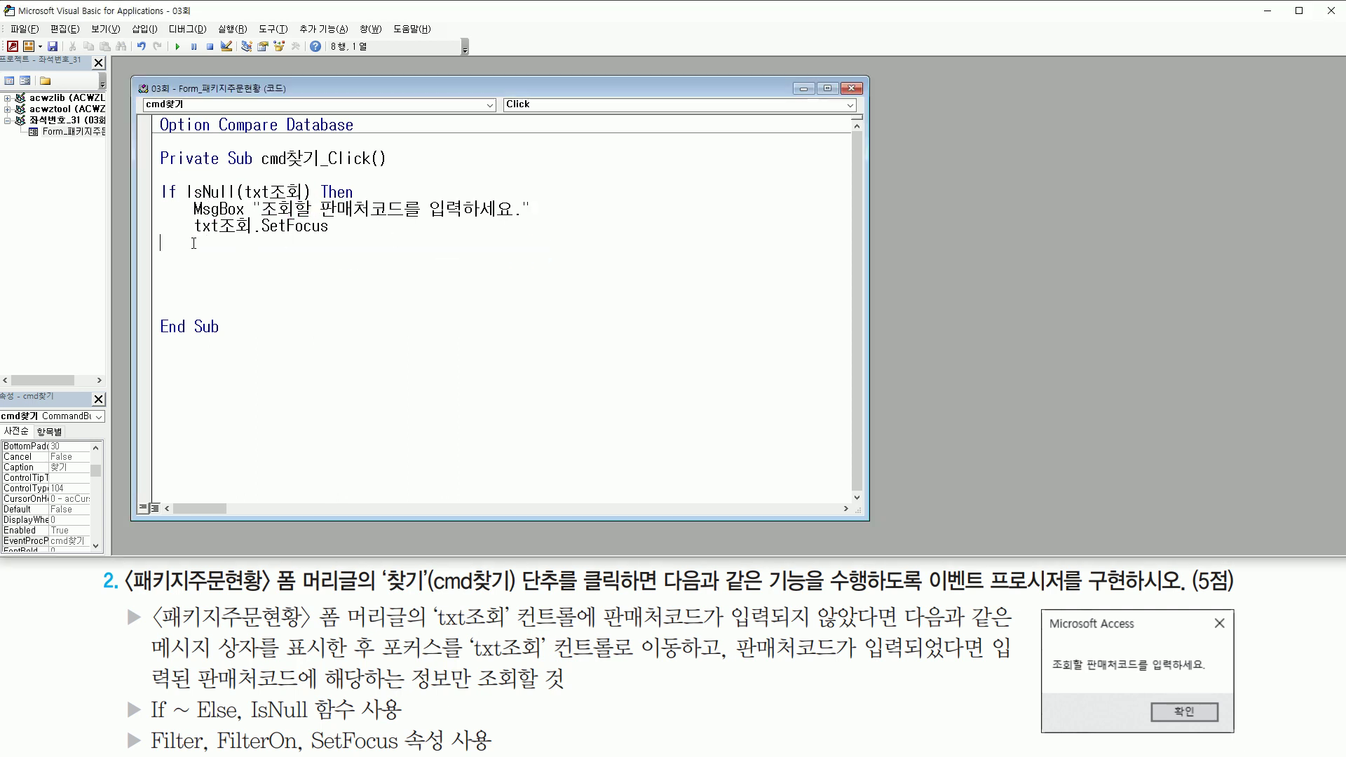
type("else")
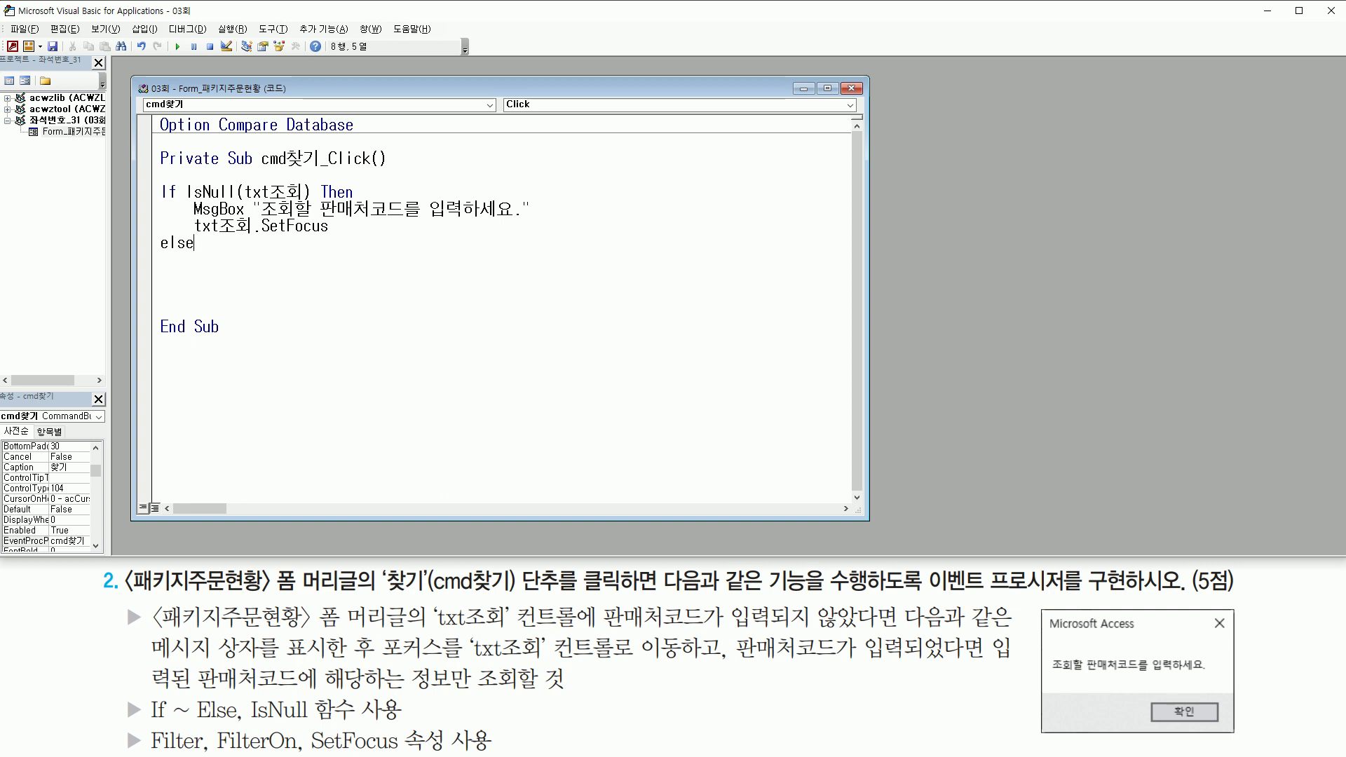
key("Return")
key("Up")
key("Return")
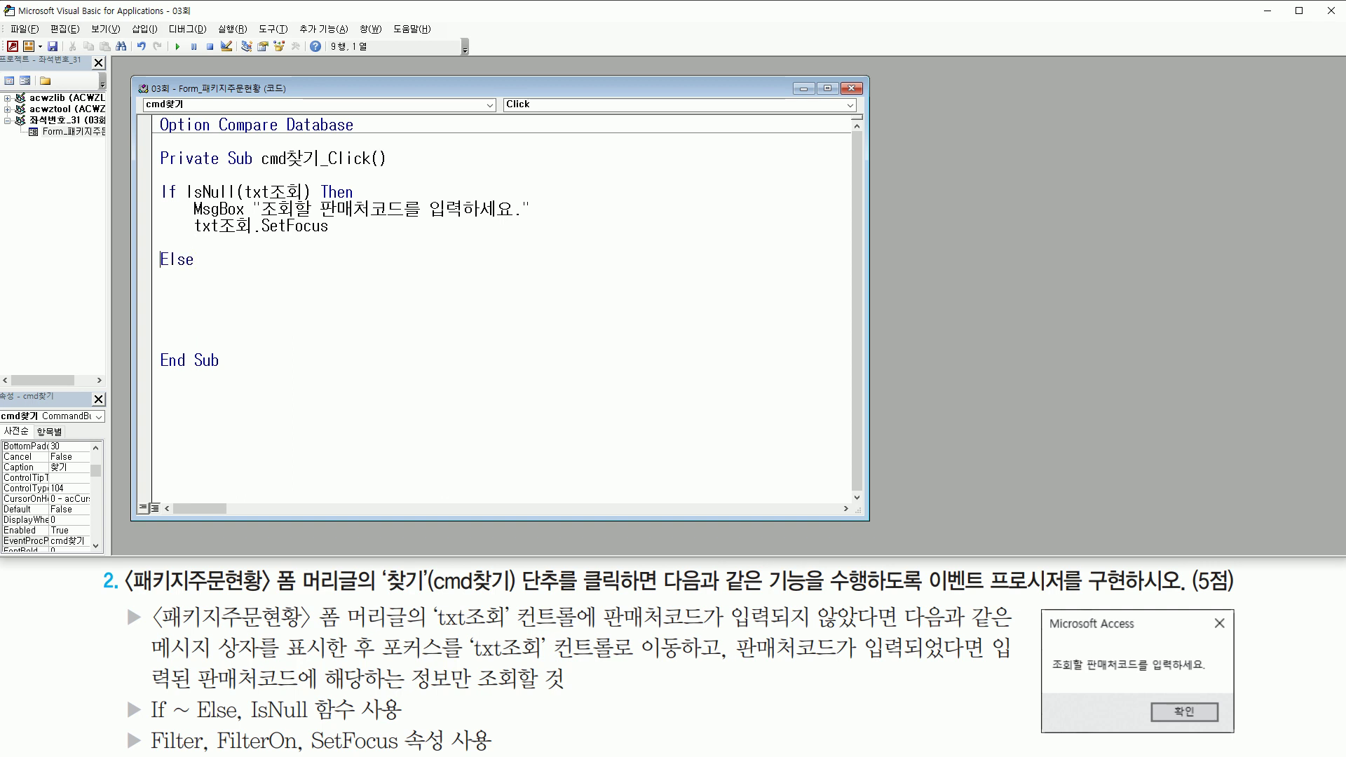
In the Else branch, write Me.Filter = "판매처코드 = '" & txt조회 & "'" to filter by the entered code.
left_click(161, 276)
left_click_drag(469, 629, 554, 666)
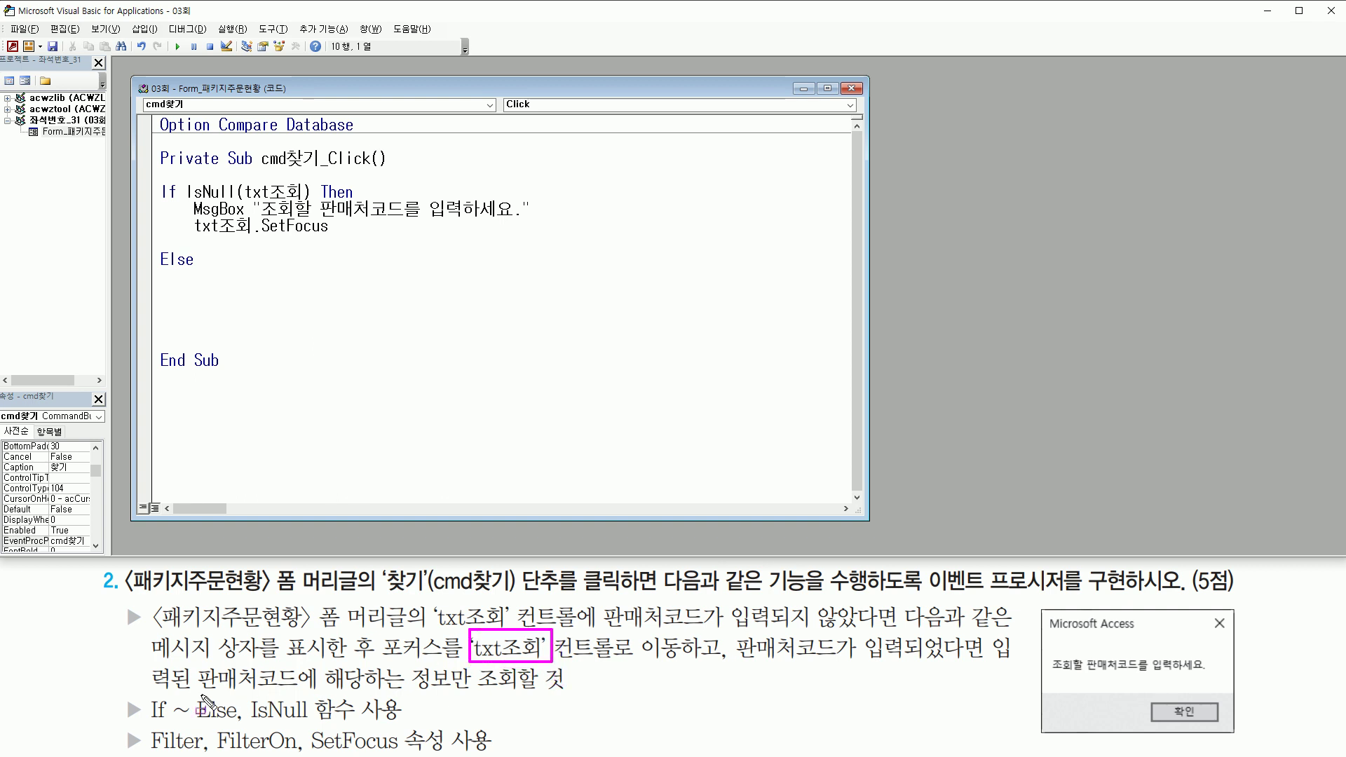
left_click_drag(195, 691, 565, 690)
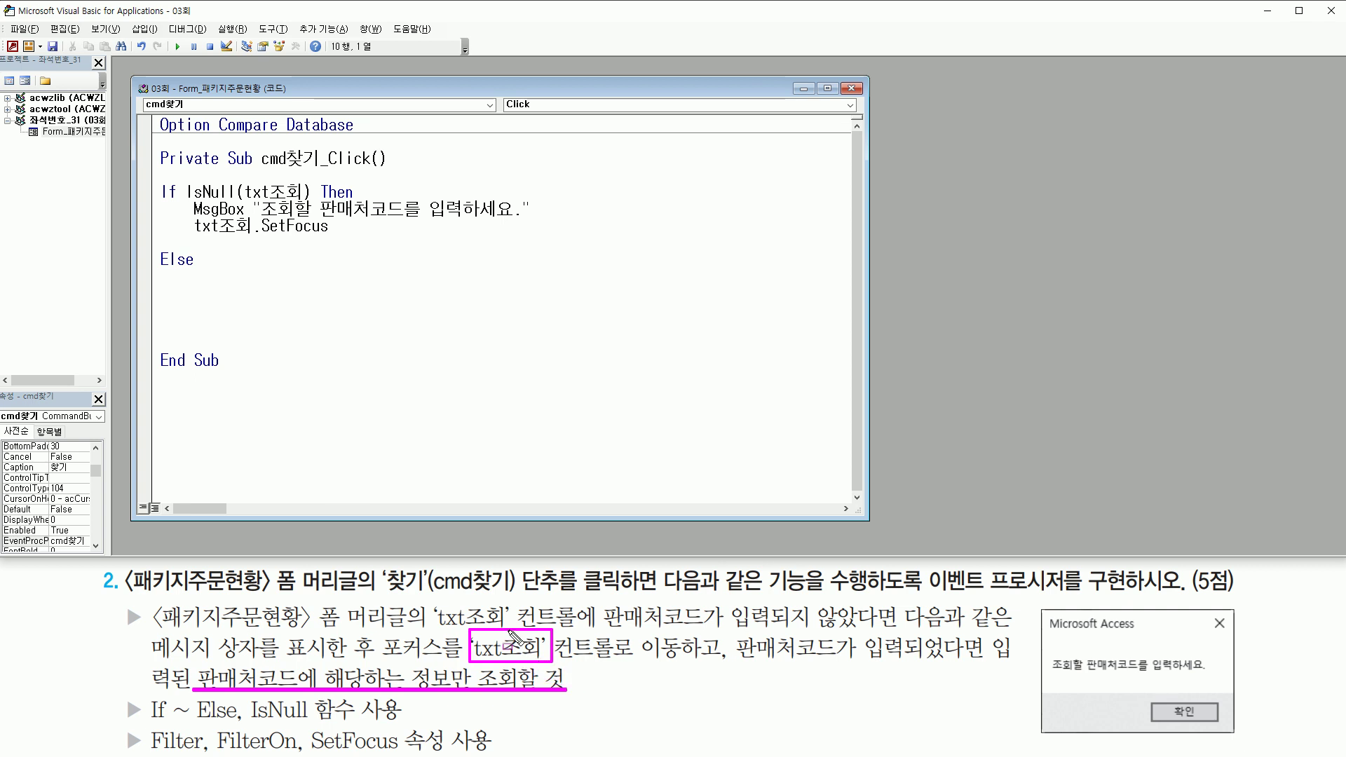
key("Escape")
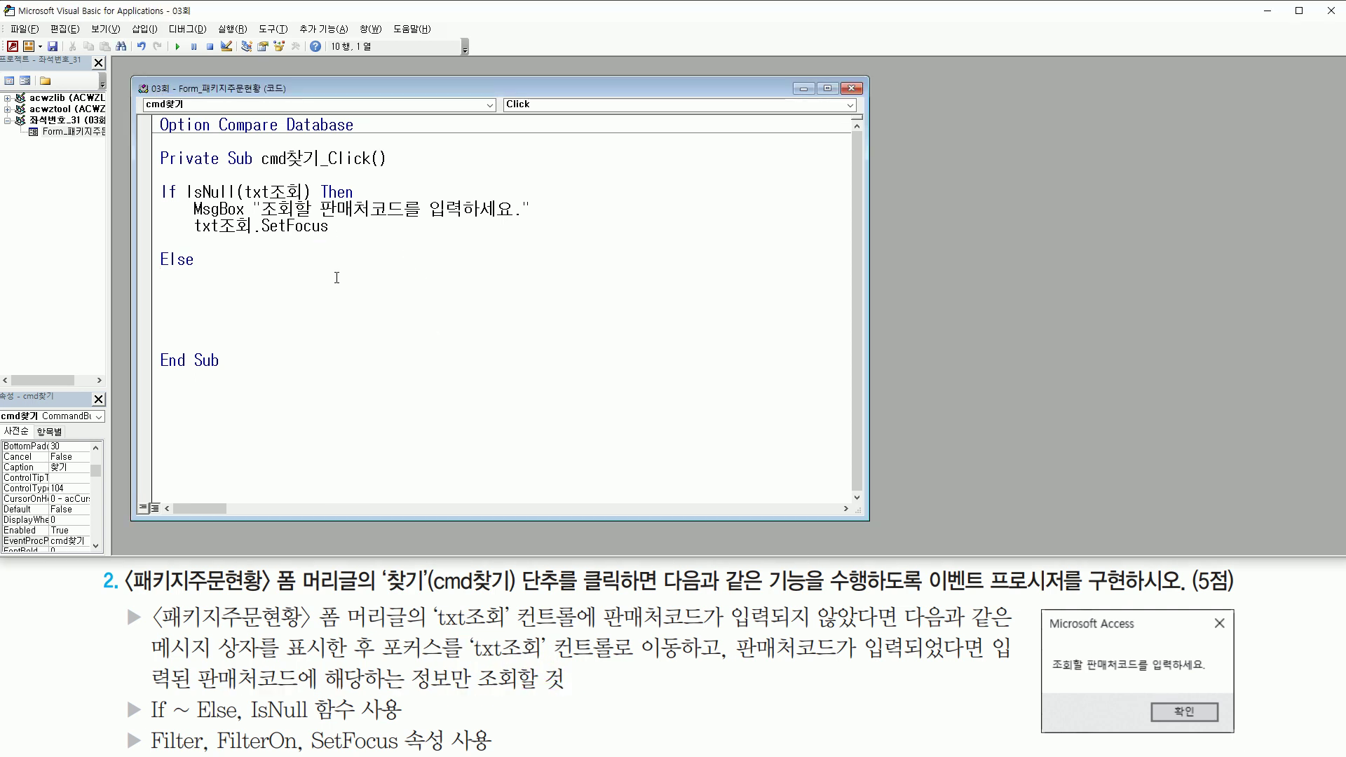
type("me.filte")
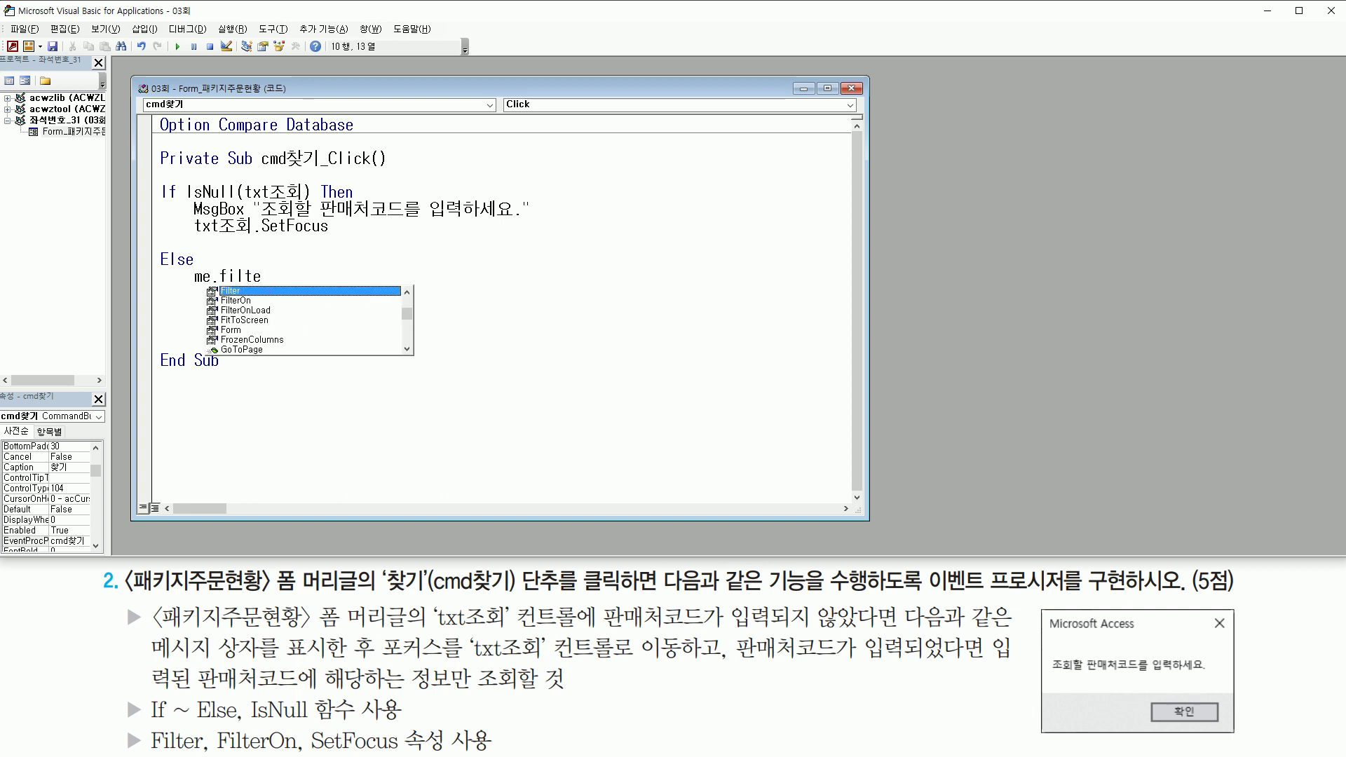
type("r ")
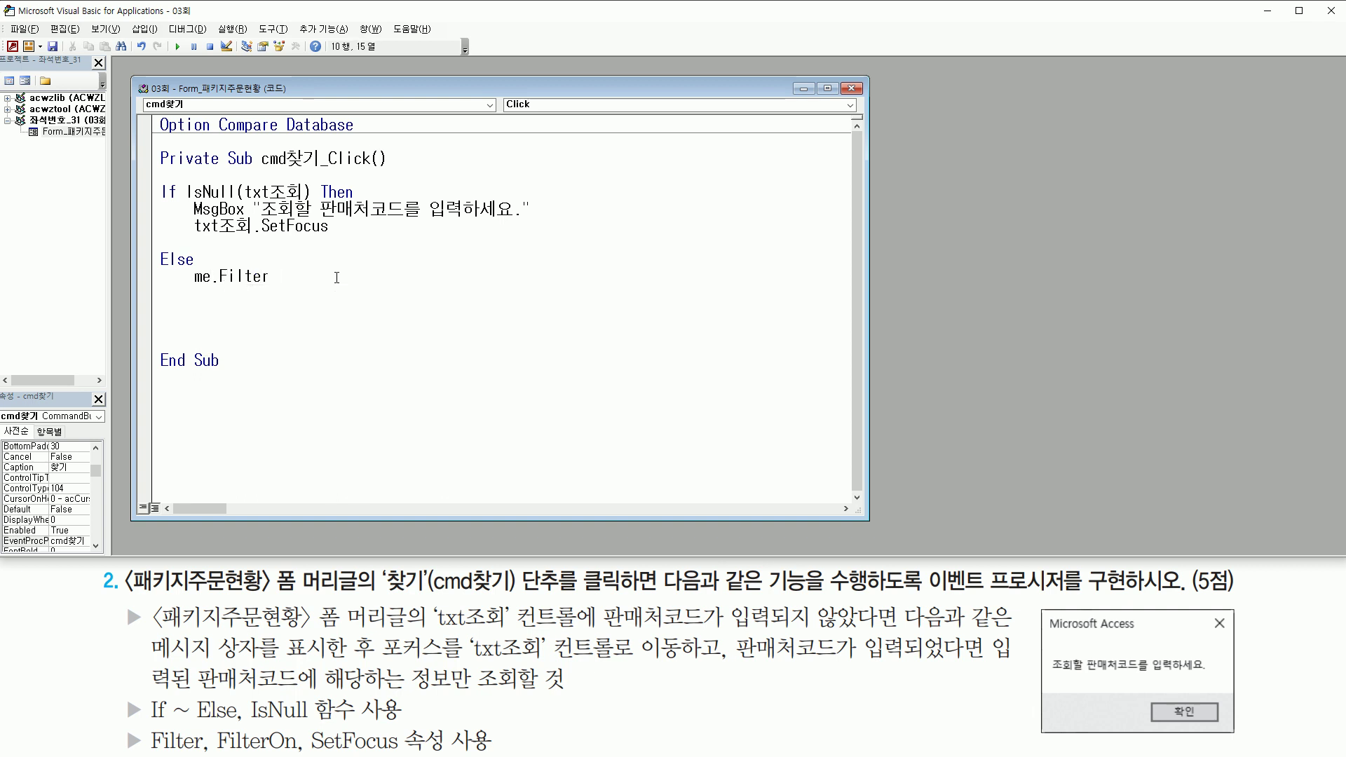
type("= \"판매처코드 = '\" & txt조회 &")
type("'\" & txt조회 &")
key("Return")
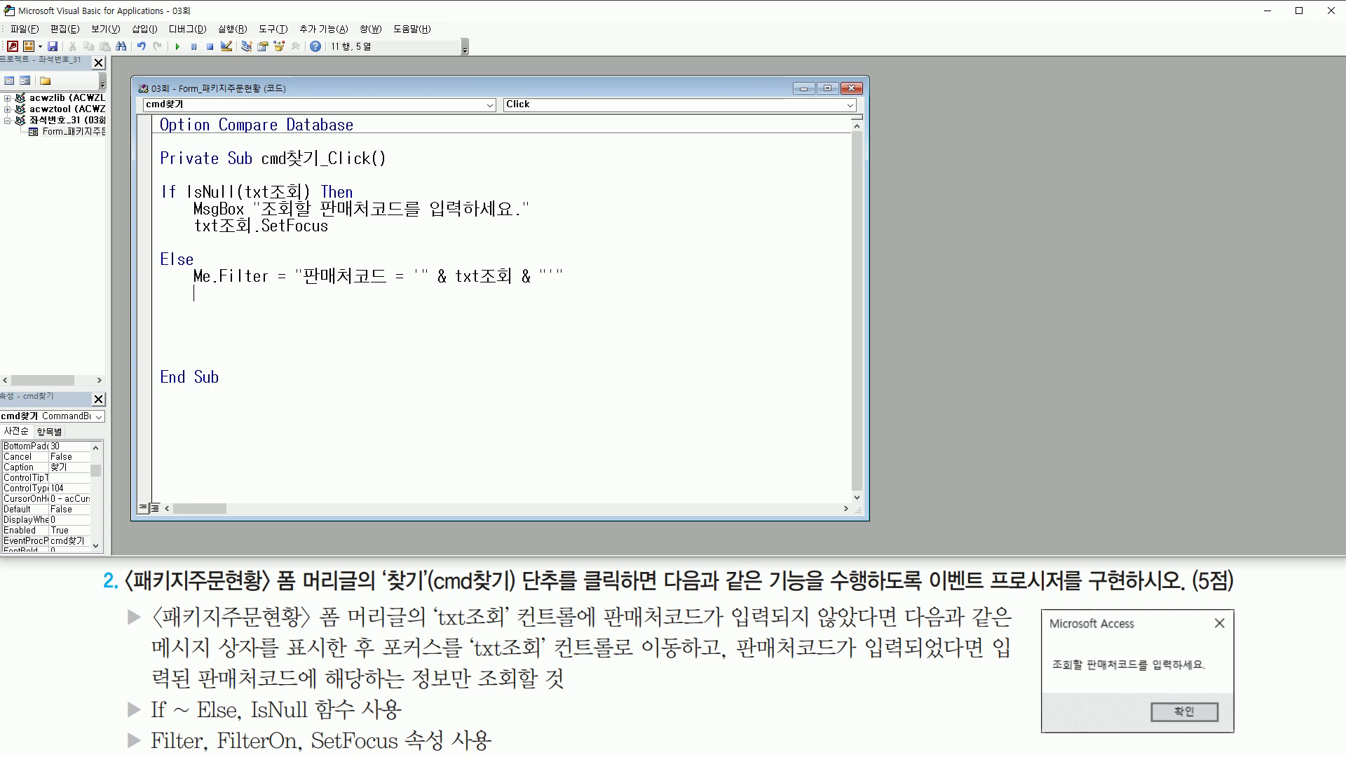
Activate the form's filter by adding Me.FilterOn = True below the Filter statement.
type("ㅡ")
key("BackSpace")
type("me.f")
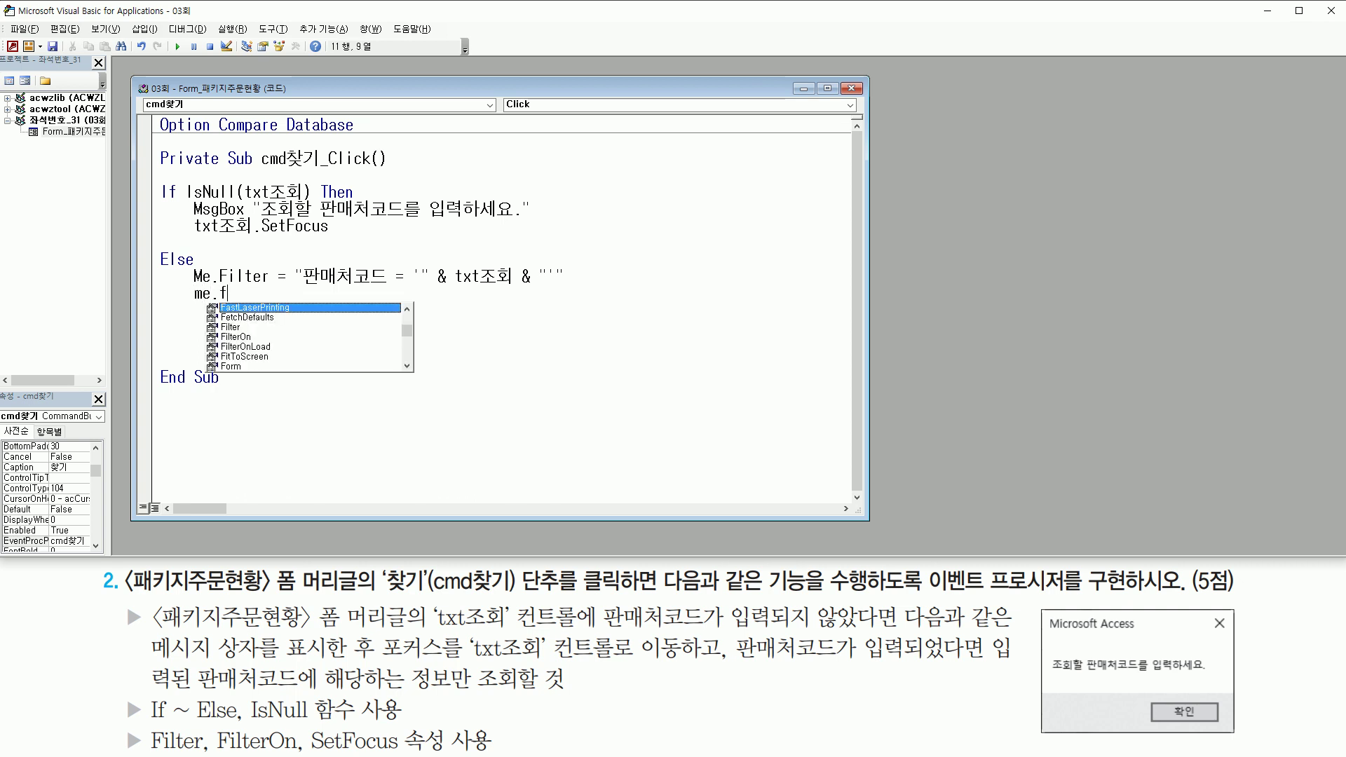
type("ilterOn")
key("Tab")
type("= tru")
key("Tab")
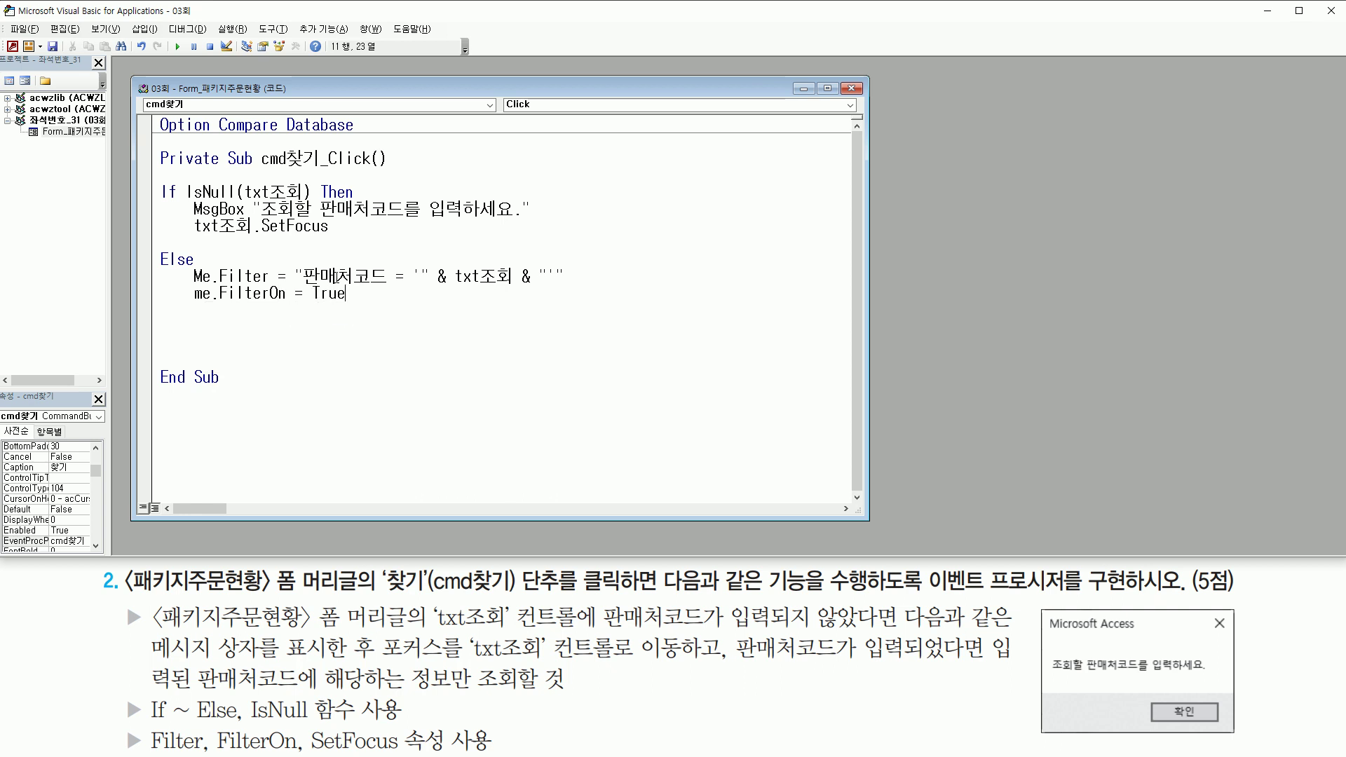
Close the If block with End If, leaving a blank line between it and the Me.FilterOn = True statement.
key("Return")
key("Down")
key("BackSpace")
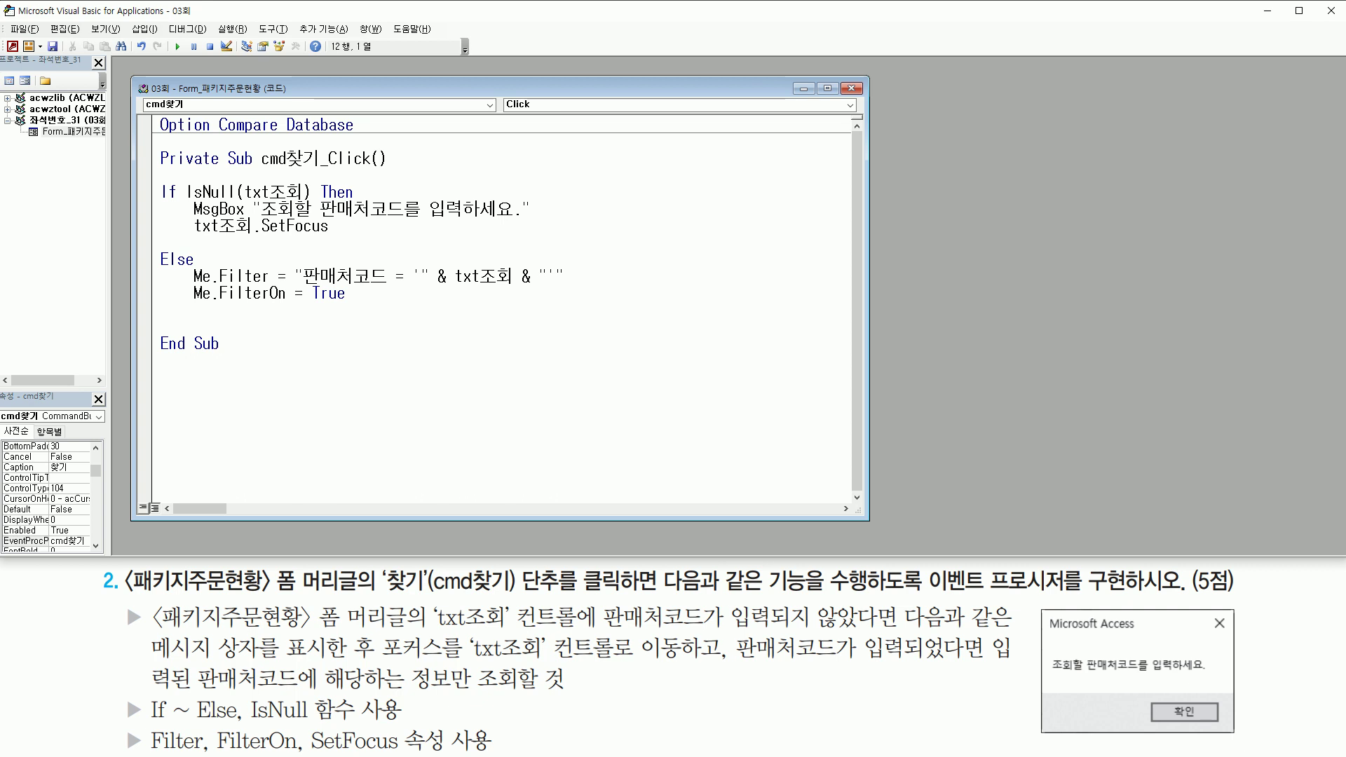
type("end if")
key("Return")
key("Up")
key("Return")
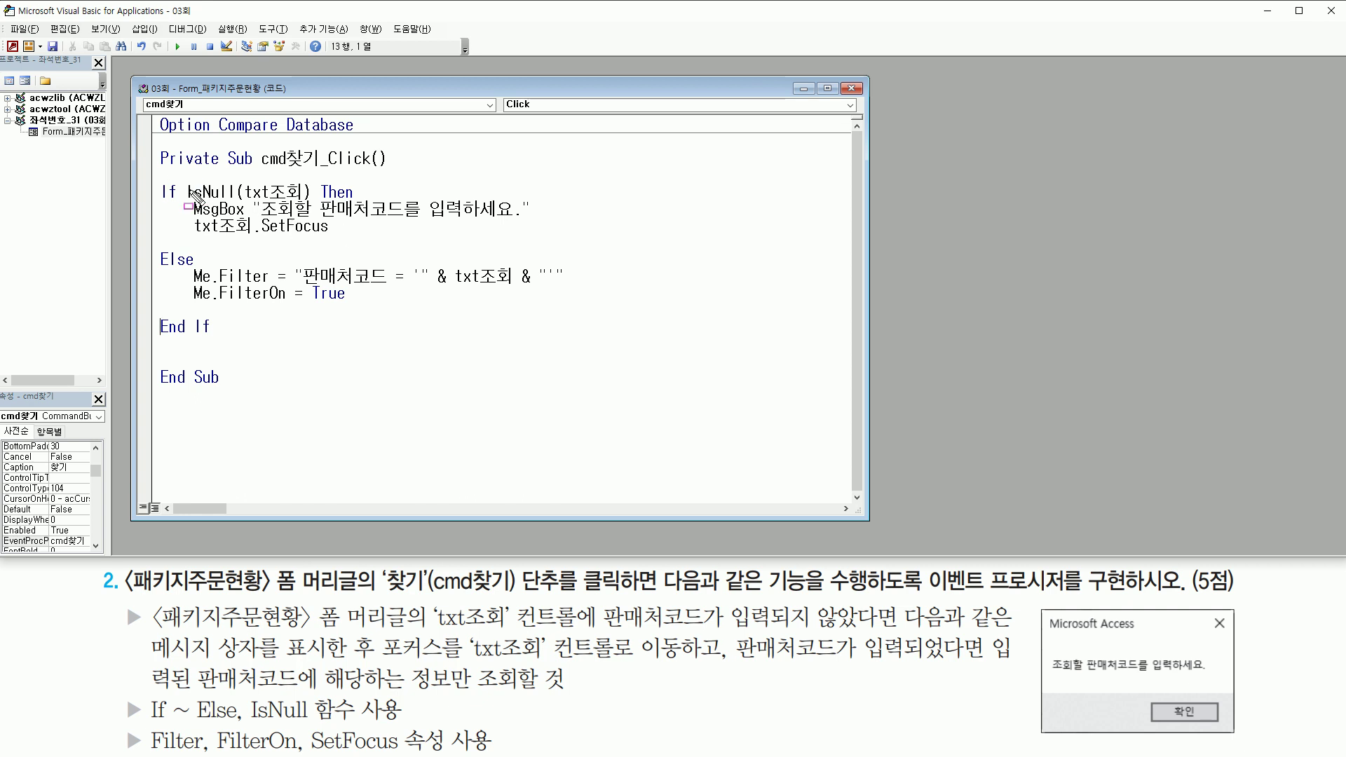
left_click_drag(188, 200, 300, 199)
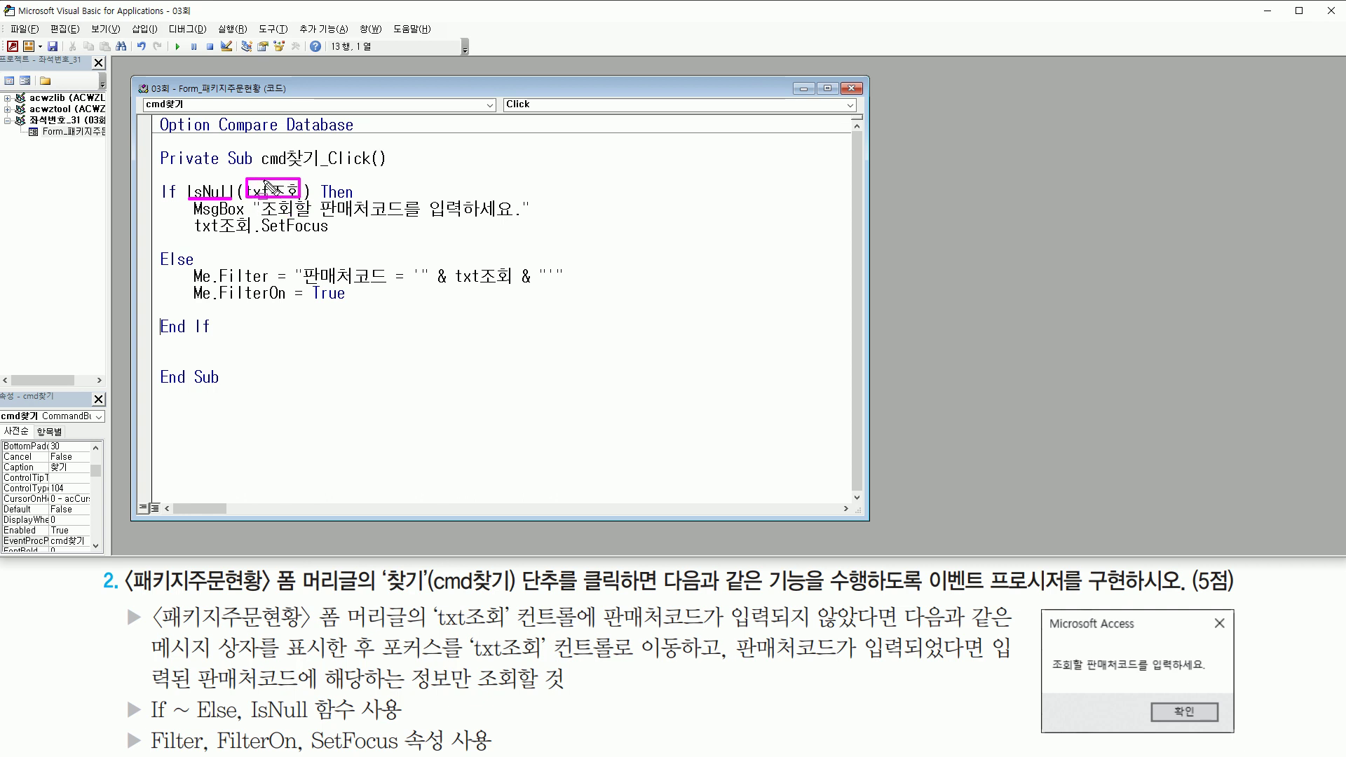
left_click_drag(180, 173, 314, 201)
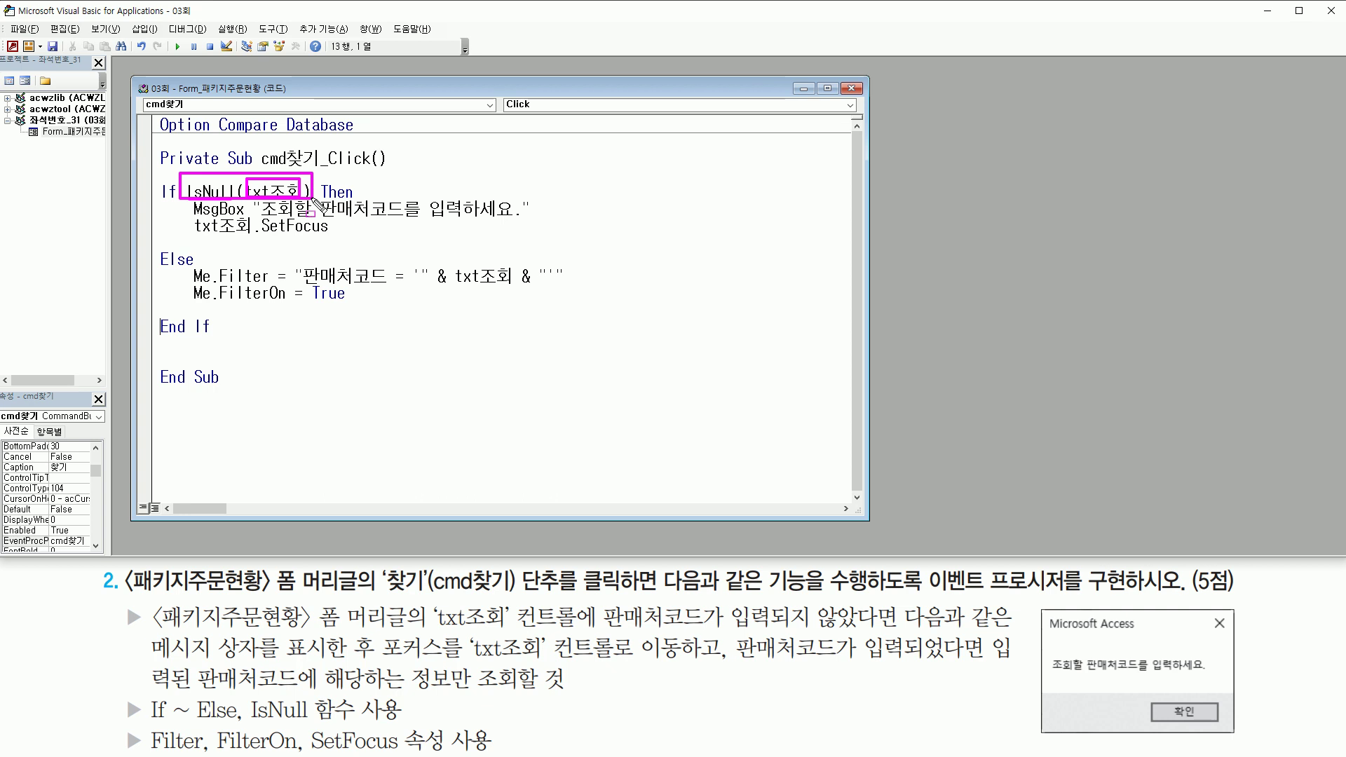
mouse_move(183, 199)
left_mouse_down()
mouse_move(207, 243)
mouse_move(542, 238)
left_mouse_up()
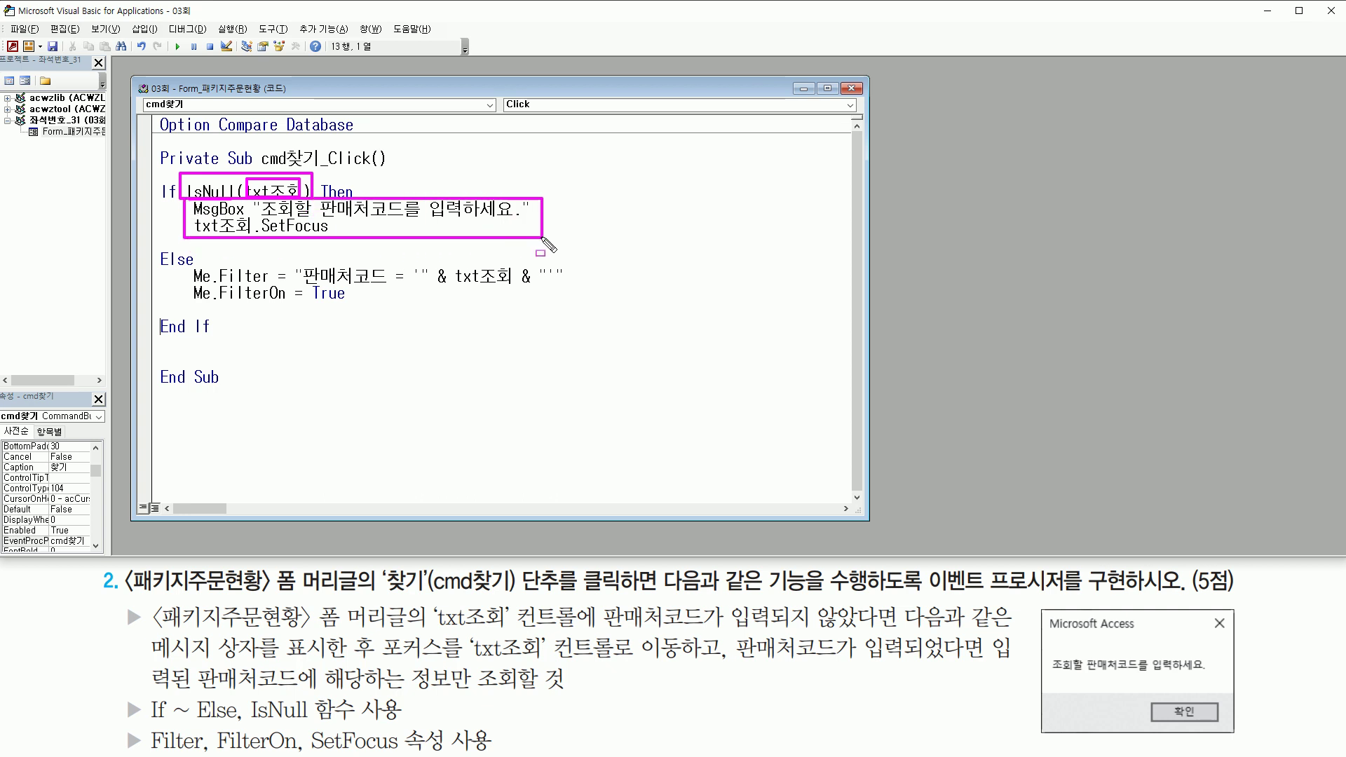
left_click_drag(155, 265, 194, 265)
left_click_drag(456, 286, 508, 287)
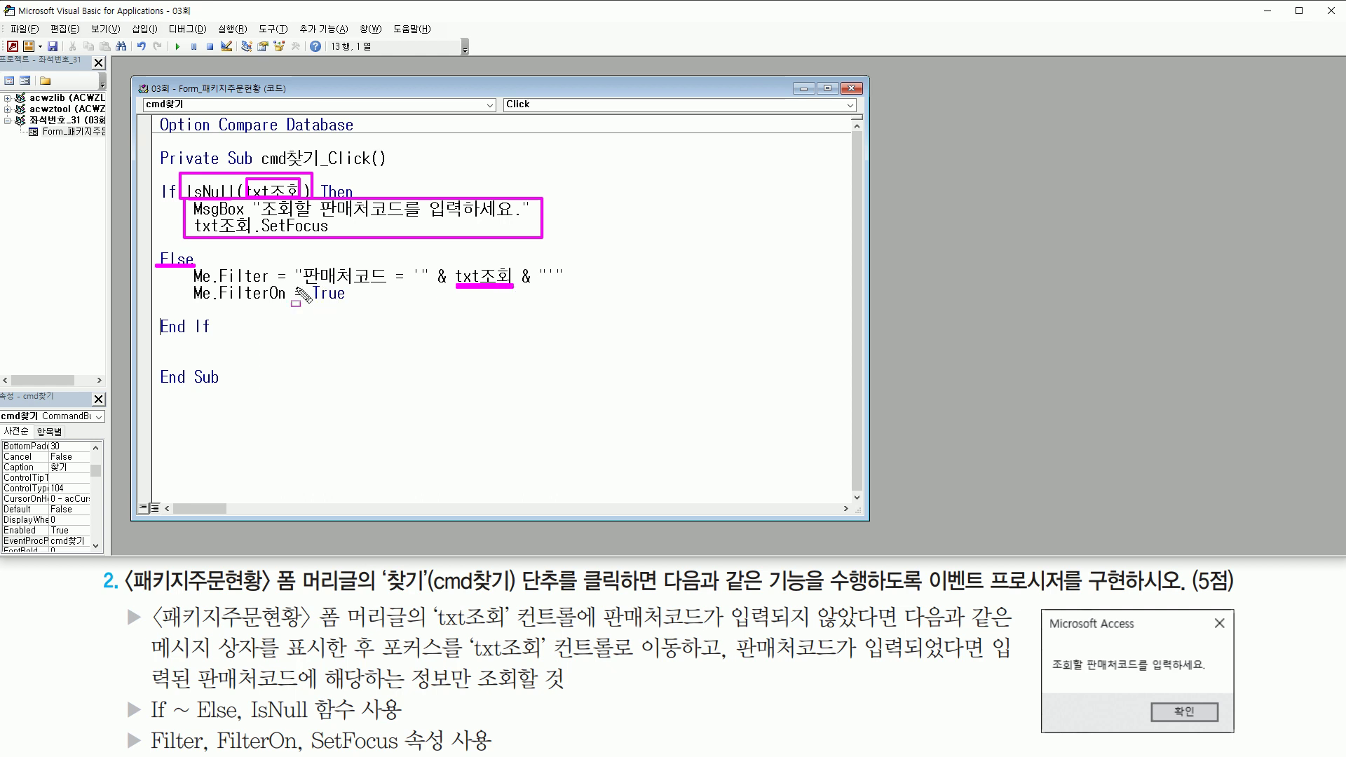
left_click_drag(309, 286, 394, 286)
mouse_move(188, 265)
left_mouse_down()
mouse_move(200, 297)
mouse_move(571, 299)
left_mouse_up()
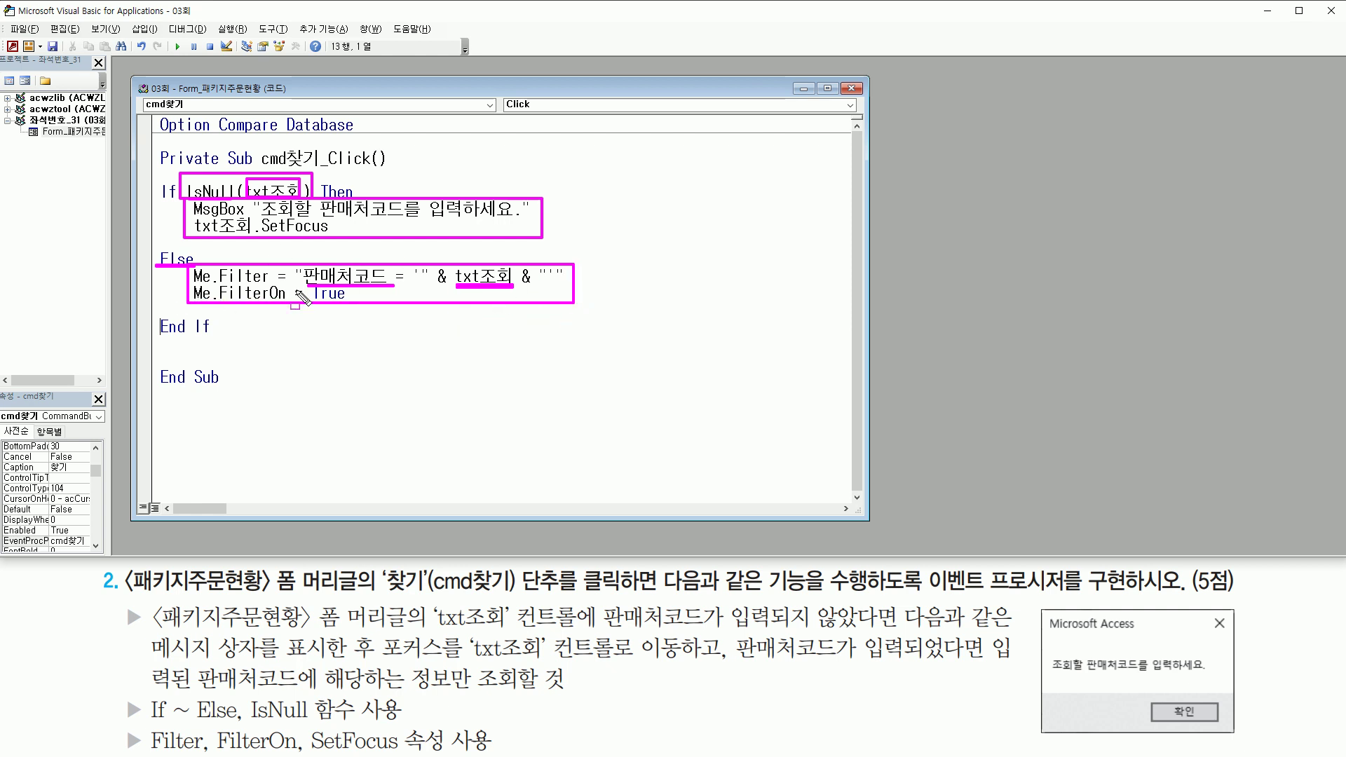
key("Escape")
left_click(260, 324)
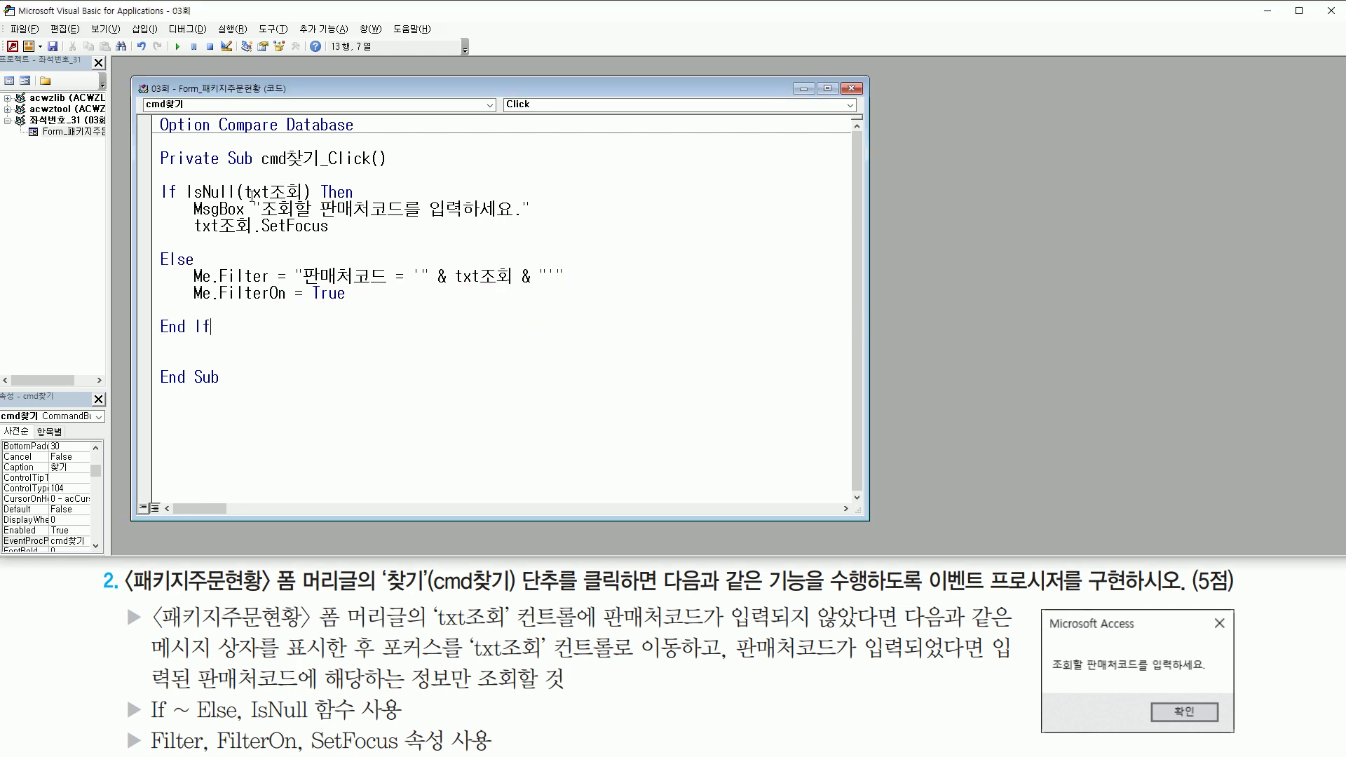
Switch to Access, close the property sheet and display the 패키지주문현황 form in Form view.
left_click(13, 47)
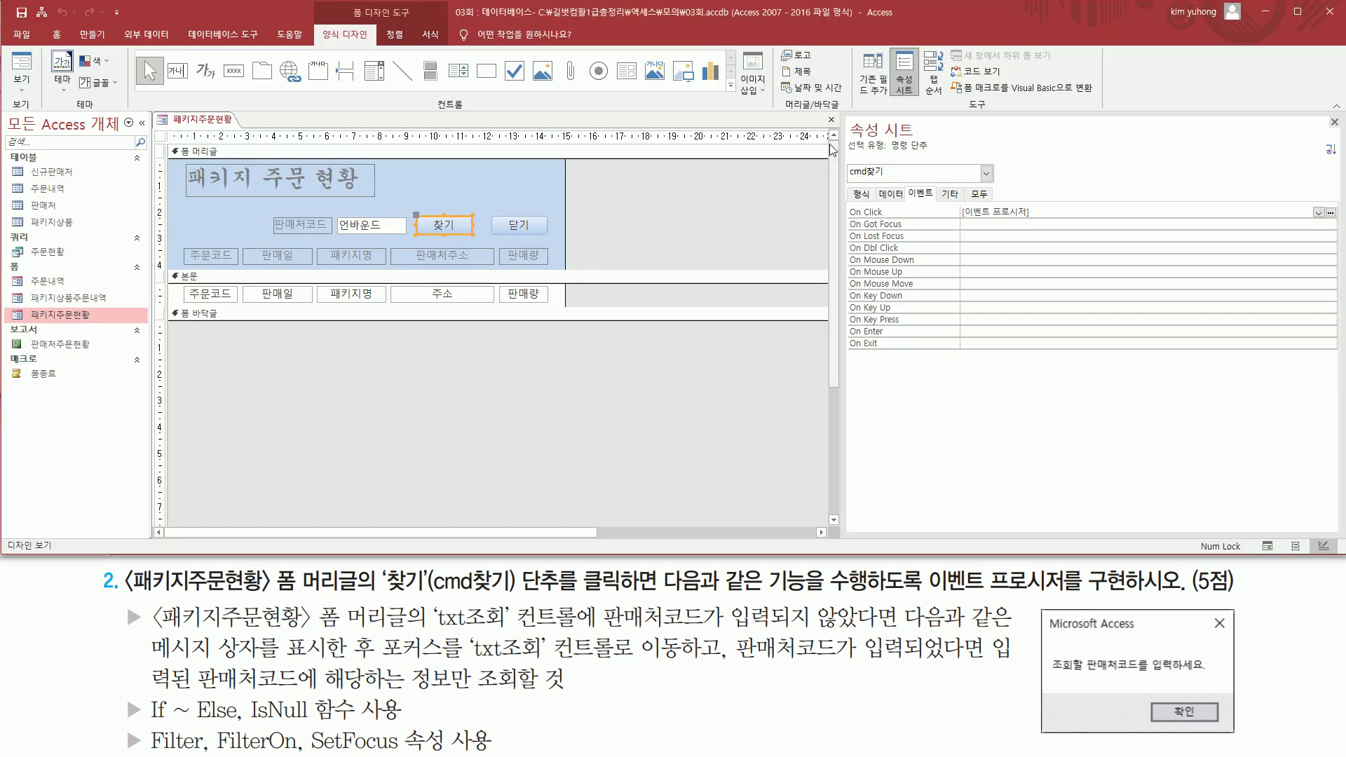
left_click(1334, 123)
left_click(708, 226)
left_click(21, 65)
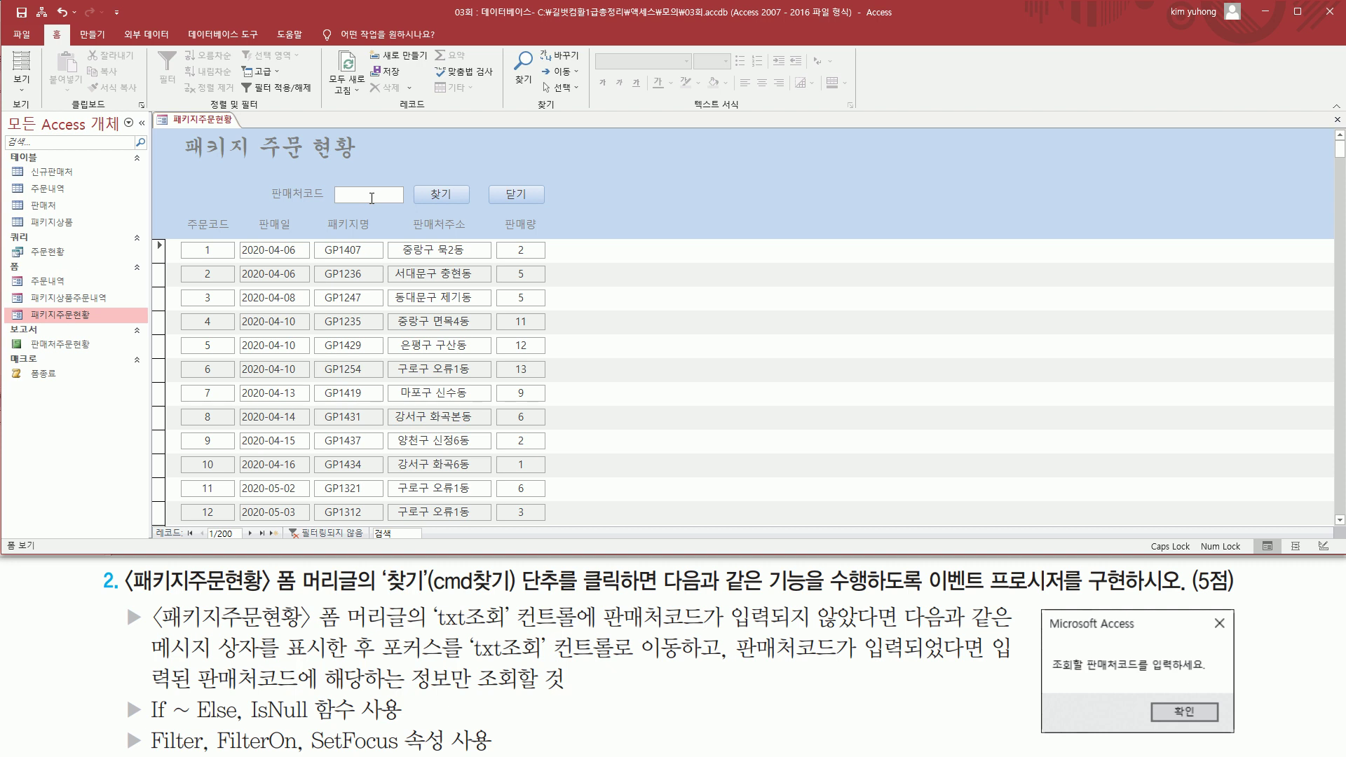
Test the 찾기 button by looking up 판매처코드 TR9294.
type("TR9294")
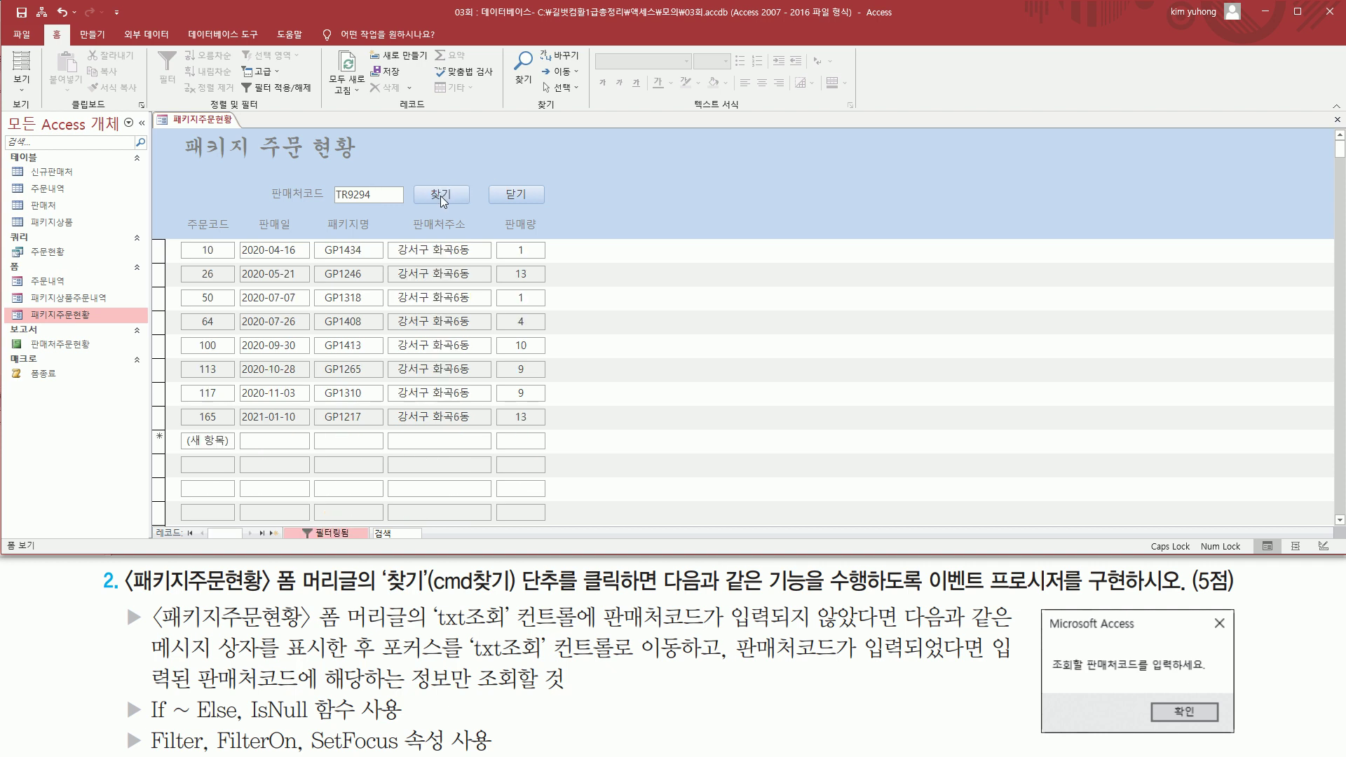
left_click_drag(331, 179, 383, 205)
mouse_move(171, 234)
left_mouse_down()
mouse_move(232, 345)
mouse_move(554, 445)
left_mouse_up()
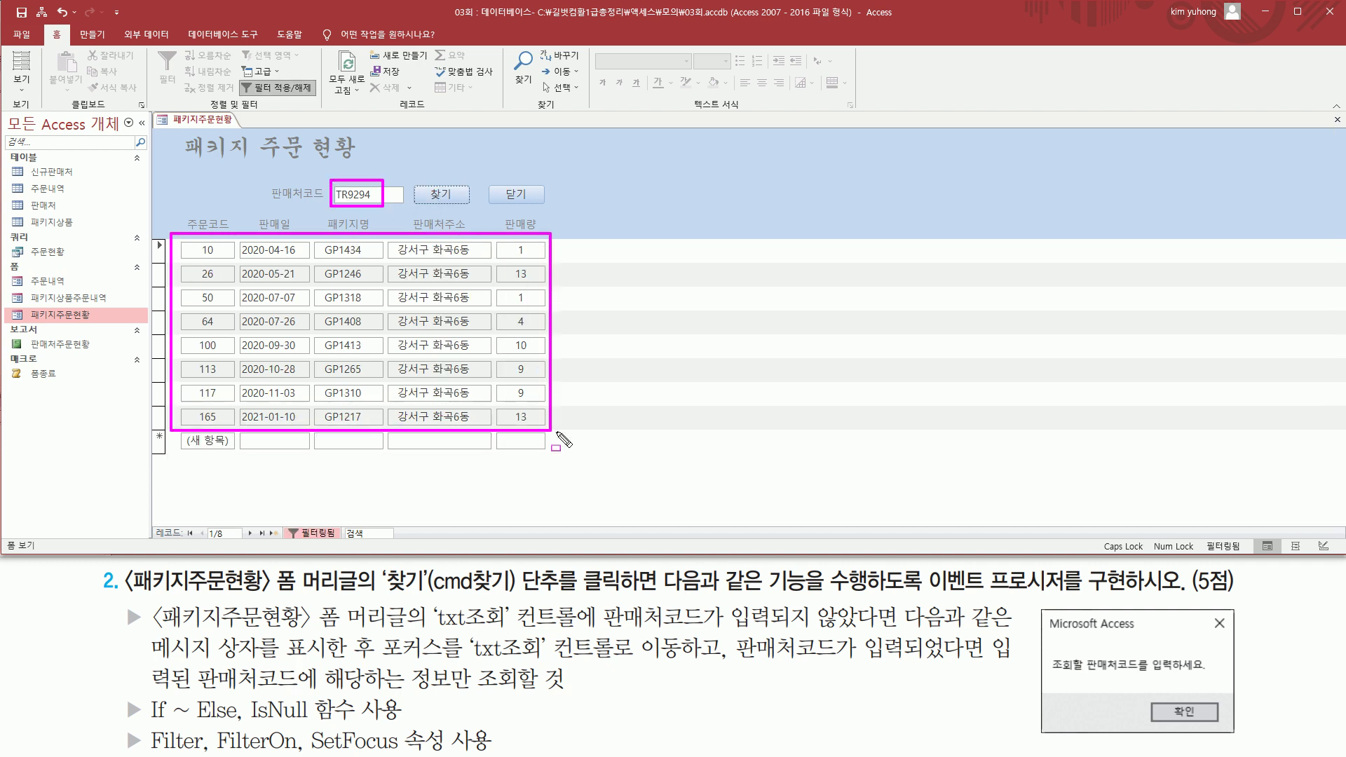
key("Escape")
Change the lookup code to TR7059 and run 찾기 again to check the filtering.
left_click(400, 195)
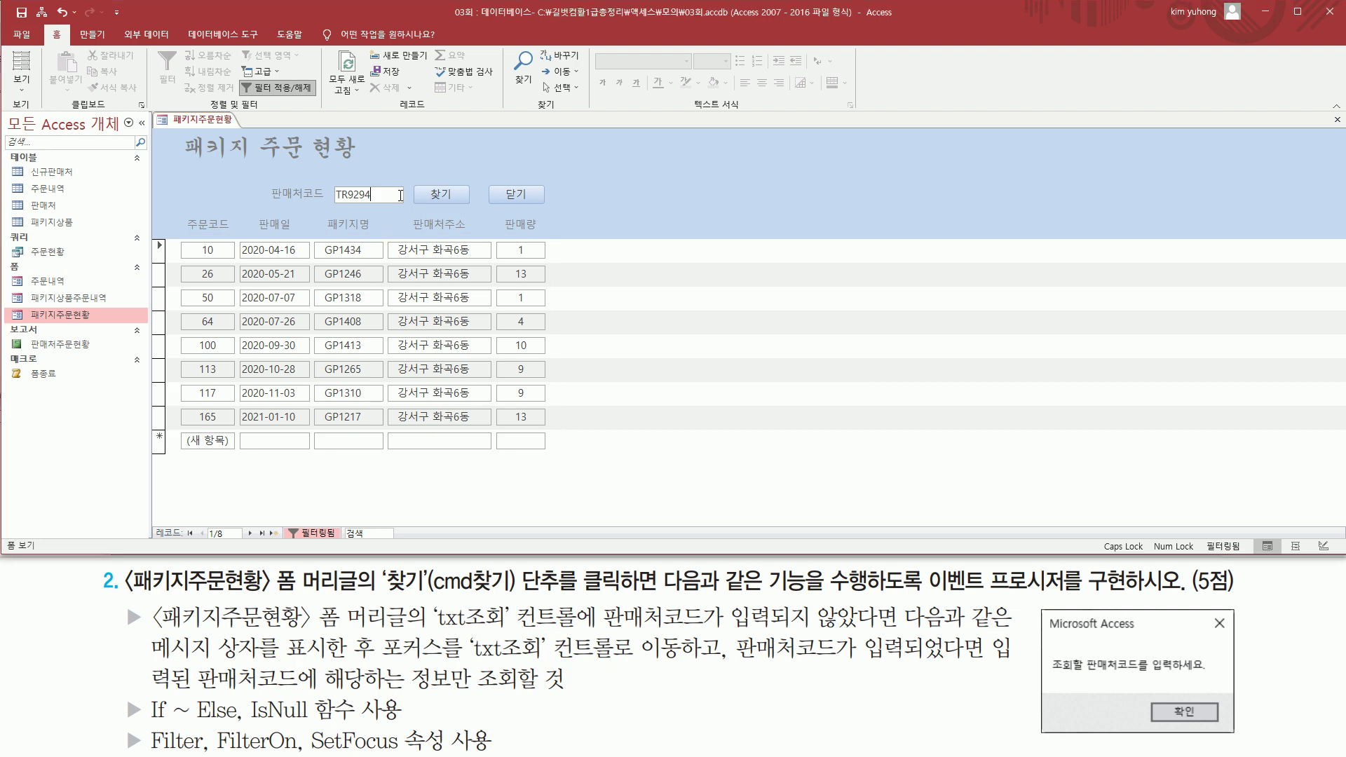
key("BackSpace")
key("BackSpace")
key("BackSpace")
key("BackSpace")
type("7059")
left_click(441, 195)
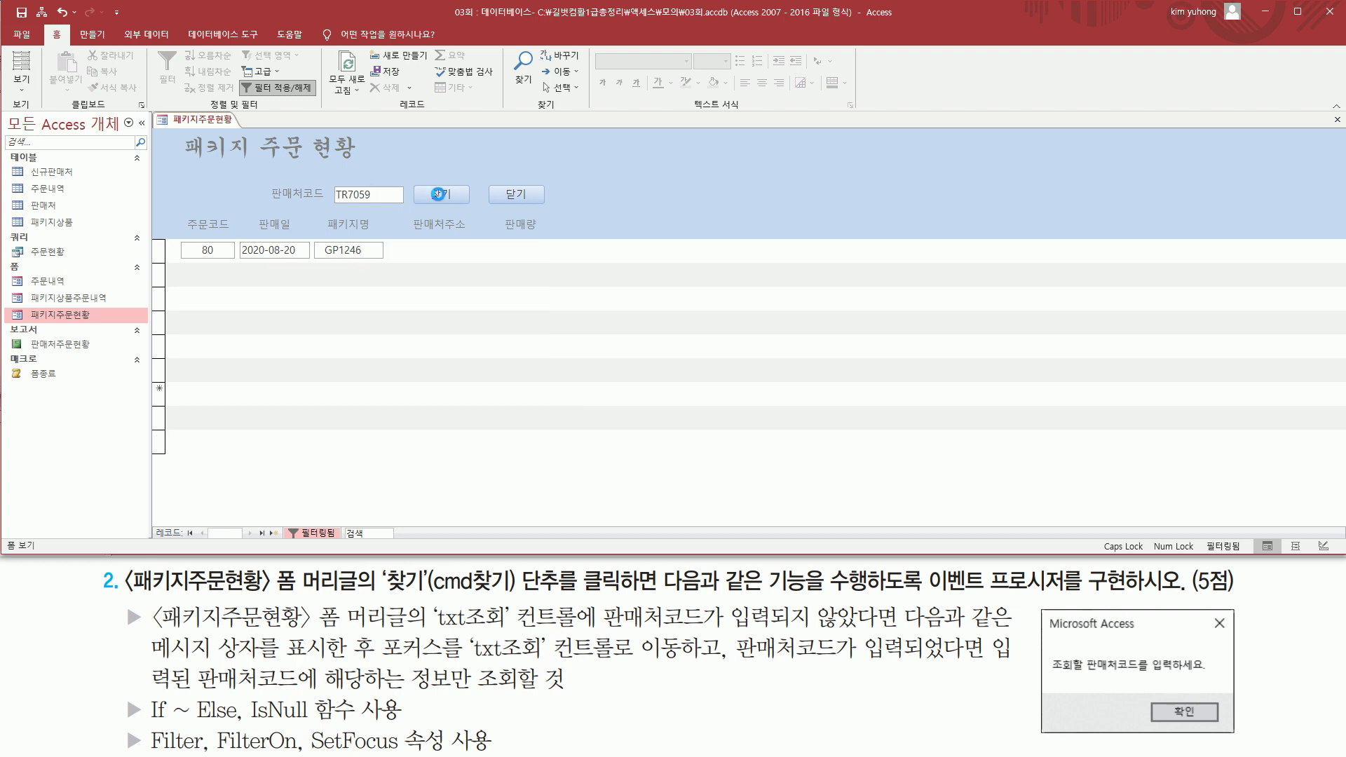
left_click_drag(328, 181, 385, 211)
left_click_drag(171, 235, 557, 382)
key("Escape")
Clear the 판매처코드 lookup box, run 찾기 with no code entered, and dismiss the message box.
double_click(384, 195)
key("BackSpace")
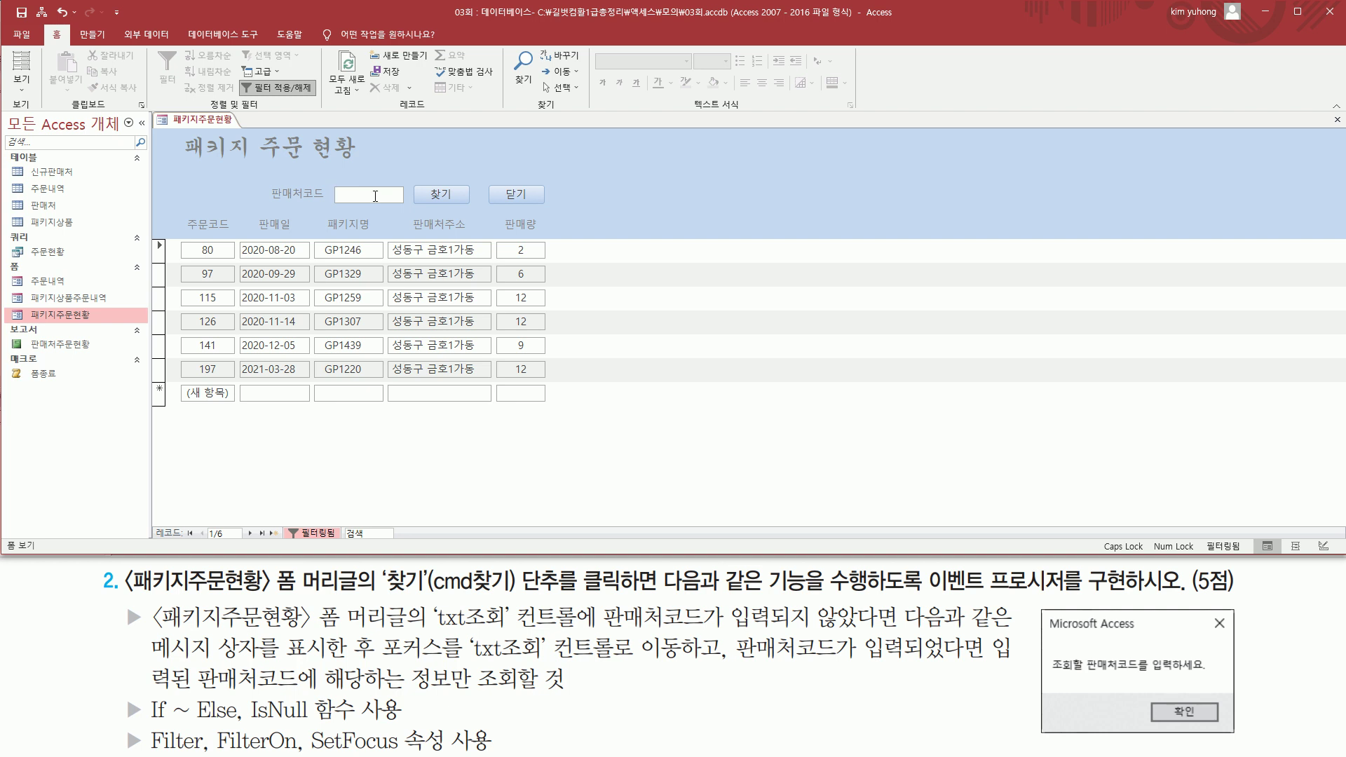
left_click(443, 195)
key("ctrl+2")
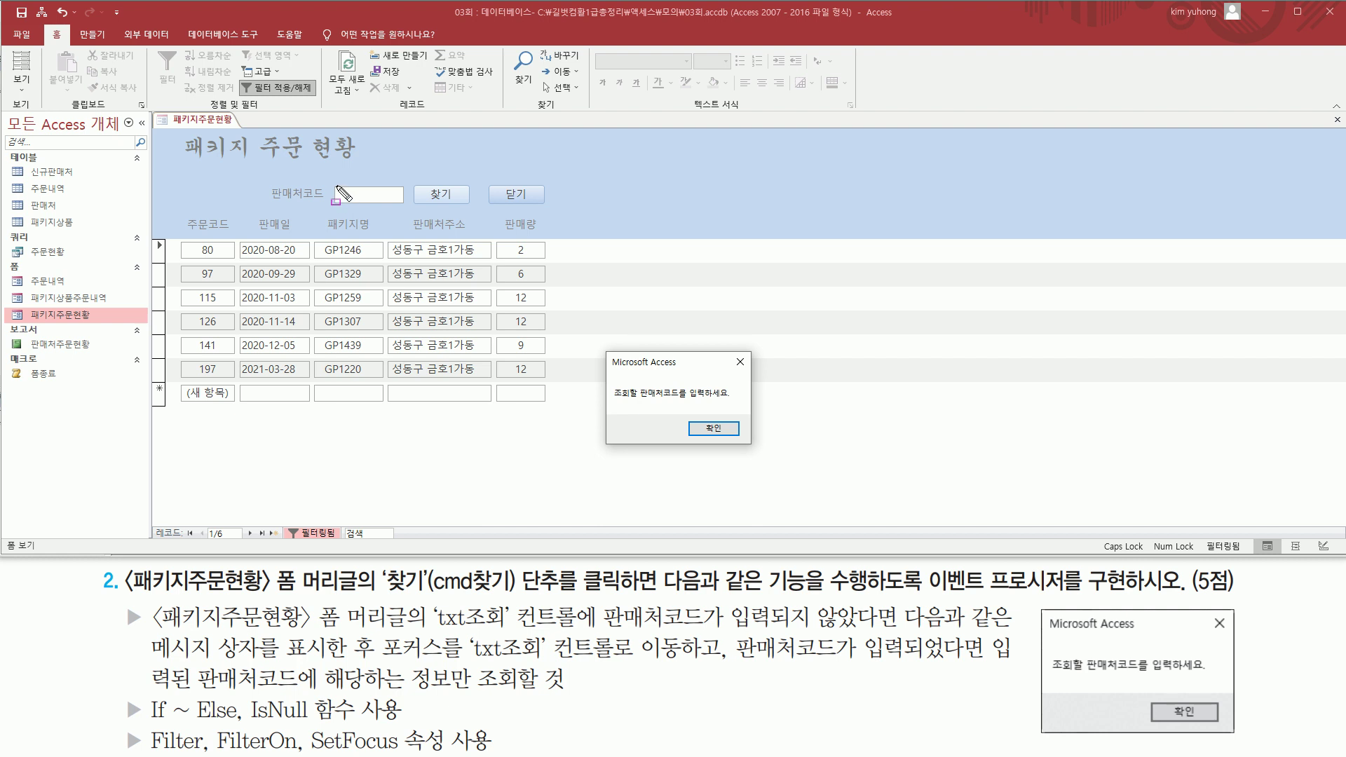
left_click_drag(335, 186, 403, 204)
left_click_drag(611, 349, 753, 436)
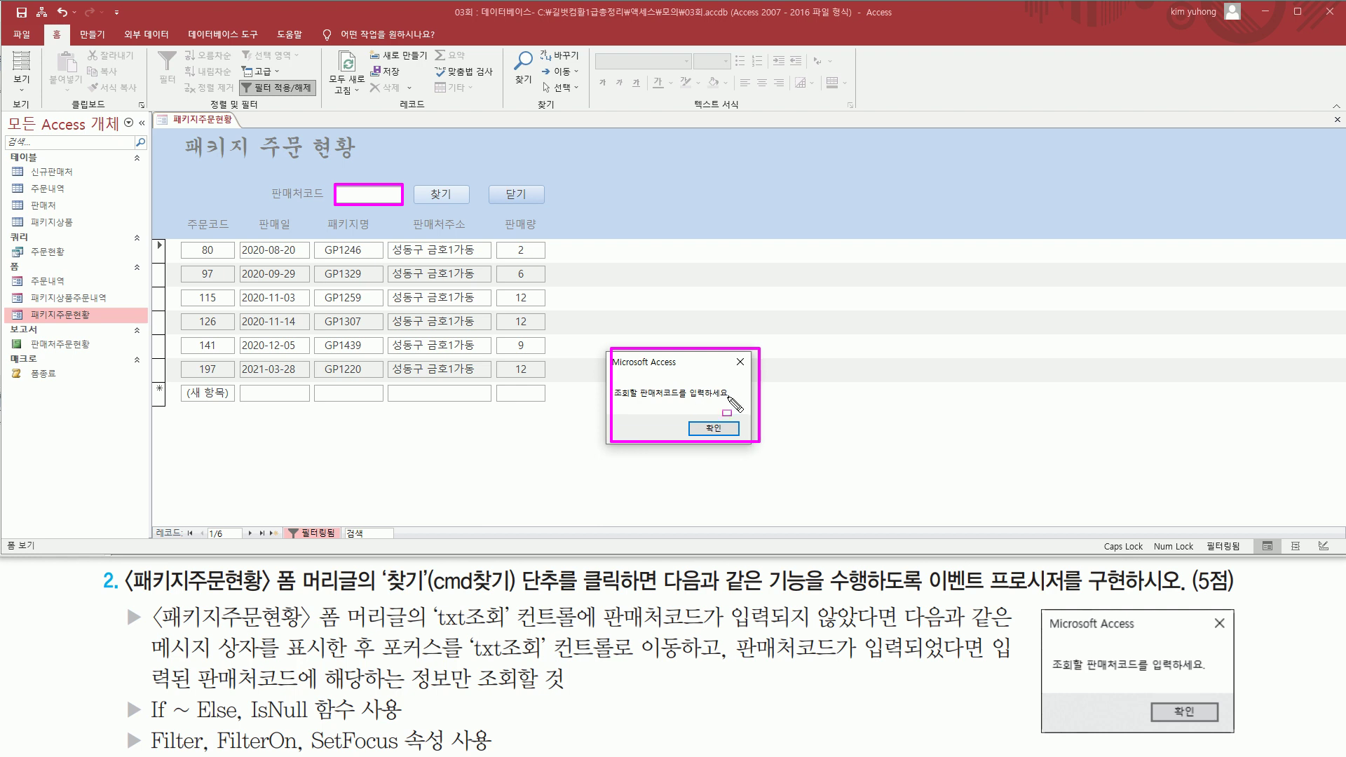
key("Escape")
left_click(721, 429)
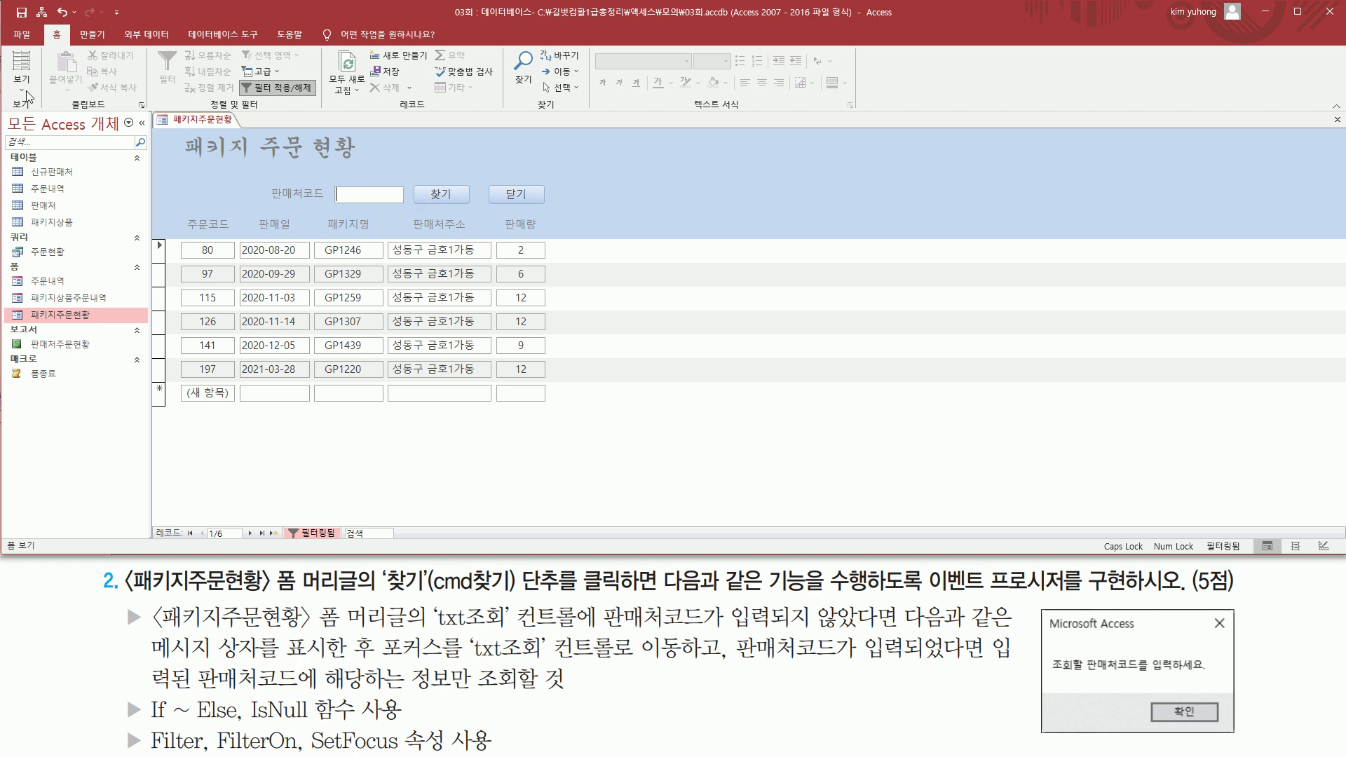
Close the 패키지주문현황 form and save its design changes.
left_click(1337, 127)
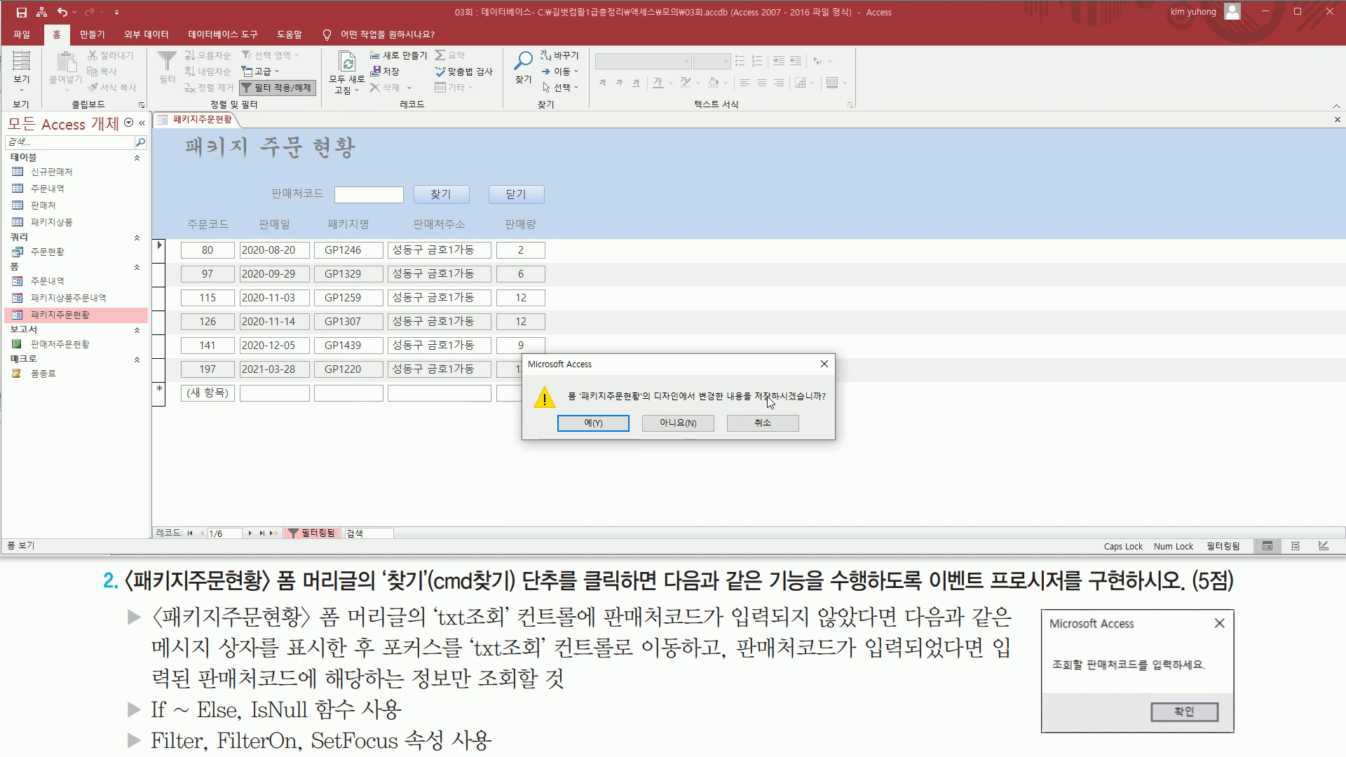
left_click(591, 424)
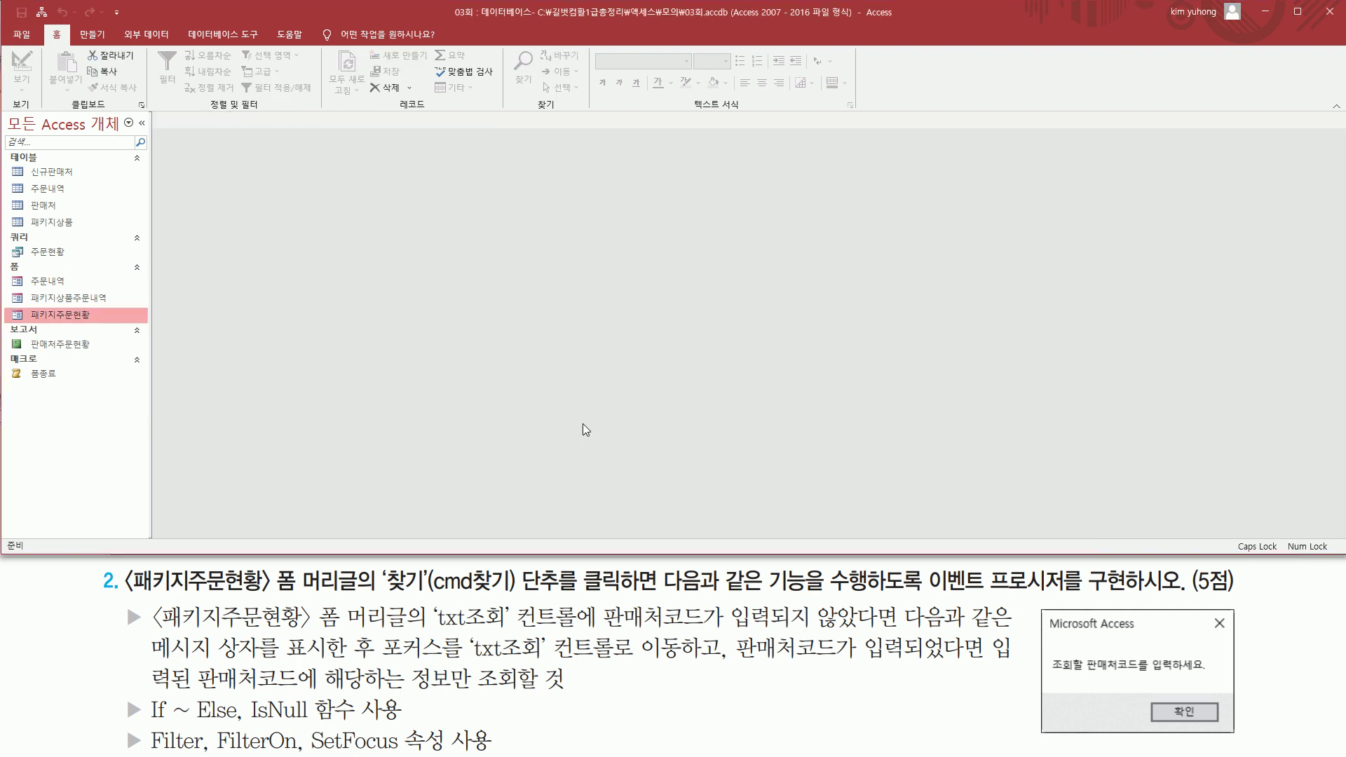